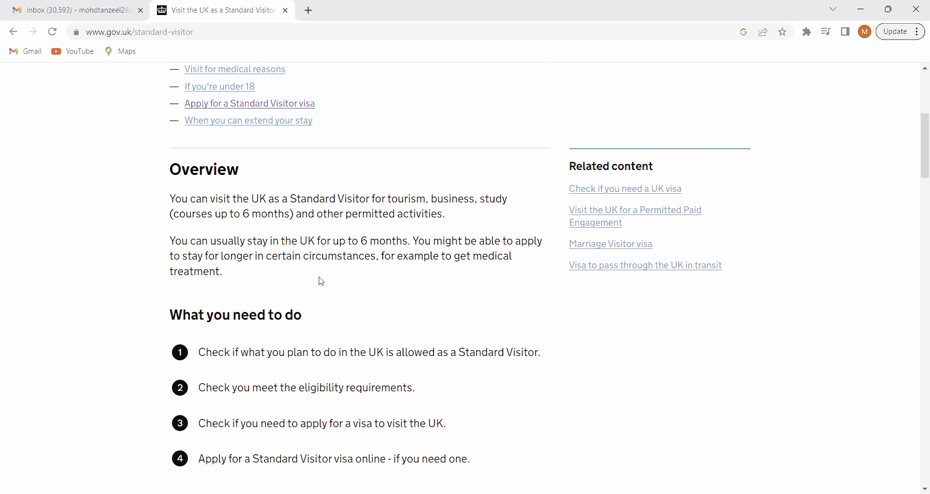
- Review the Standard Visitor overview and permitted activities, and open the guide's section on applying for a Standard Visitor visa
{"action": "scroll", "coordinate": [323, 284], "scroll_direction": "down", "scroll_amount": 5}
{"action": "scroll", "coordinate": [326, 285], "scroll_direction": "down", "scroll_amount": 2}
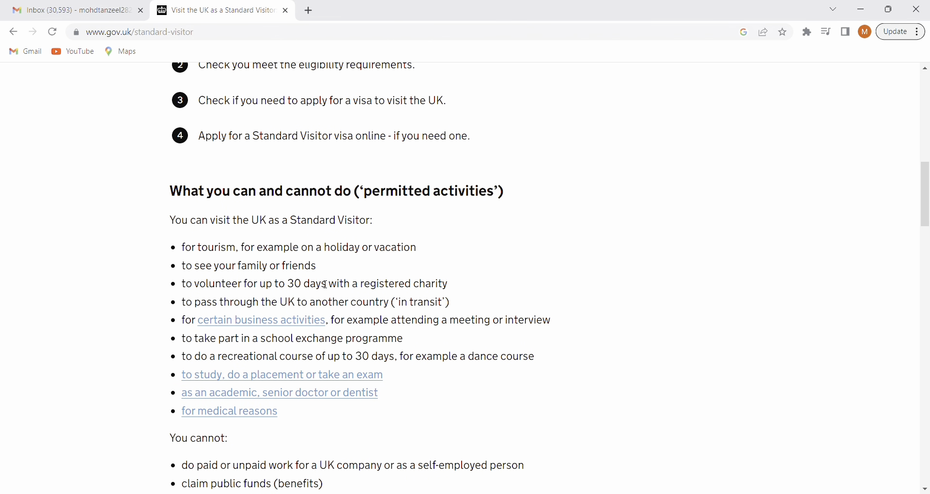
{"action": "scroll", "coordinate": [322, 314], "scroll_direction": "down", "scroll_amount": 6}
{"action": "scroll", "coordinate": [331, 339], "scroll_direction": "up", "scroll_amount": 18}
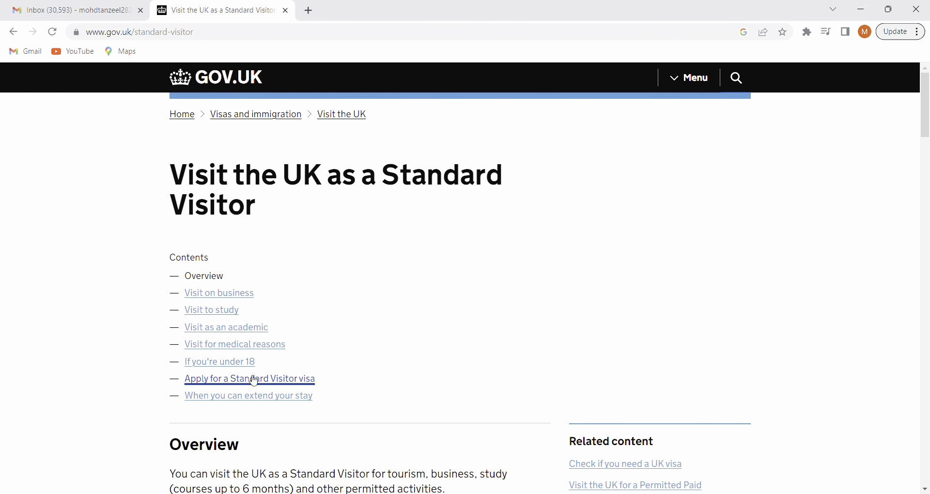
{"action": "left_click", "coordinate": [278, 385]}
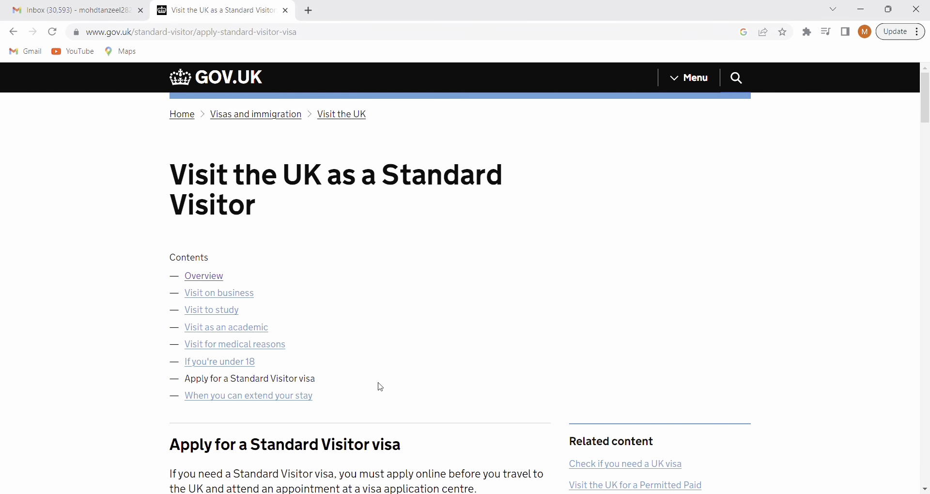
- Review the visa fees and maximum lengths of stay, and start the online Standard Visitor visa application
{"action": "scroll", "coordinate": [378, 385], "scroll_direction": "down", "scroll_amount": 6}
{"action": "scroll", "coordinate": [383, 387], "scroll_direction": "down", "scroll_amount": 1}
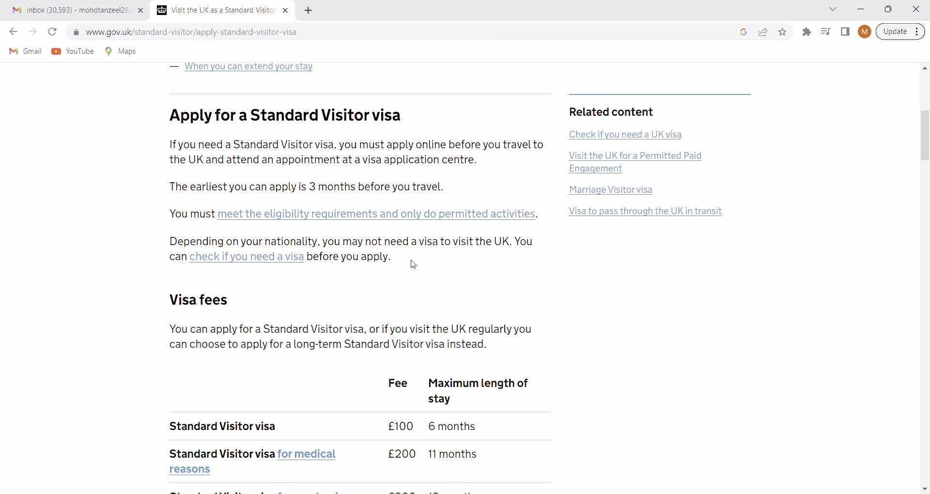
{"action": "scroll", "coordinate": [474, 277], "scroll_direction": "down", "scroll_amount": 3}
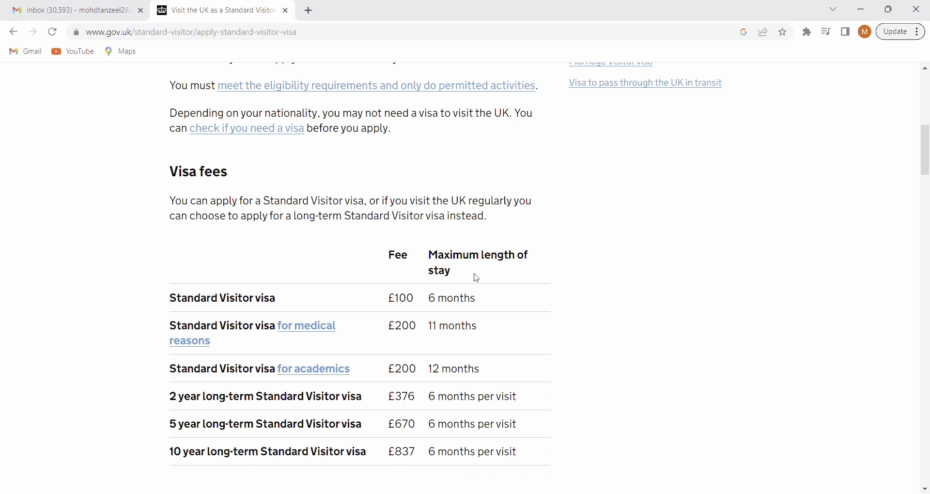
{"action": "scroll", "coordinate": [497, 319], "scroll_direction": "down", "scroll_amount": 1}
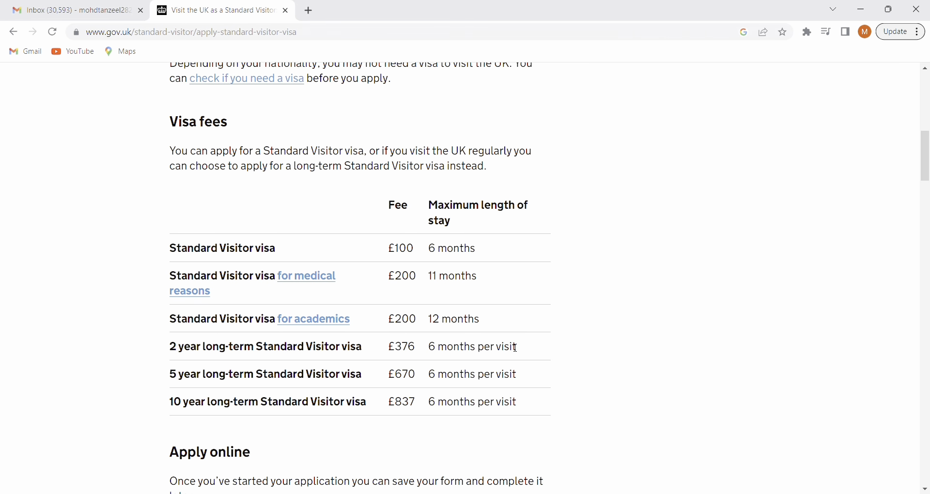
{"action": "scroll", "coordinate": [515, 348], "scroll_direction": "down", "scroll_amount": 2}
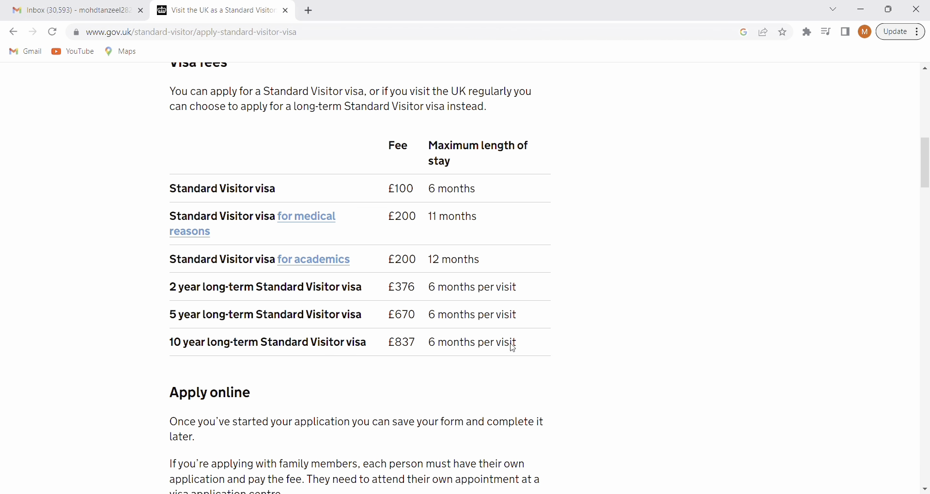
{"action": "scroll", "coordinate": [511, 347], "scroll_direction": "down", "scroll_amount": 5}
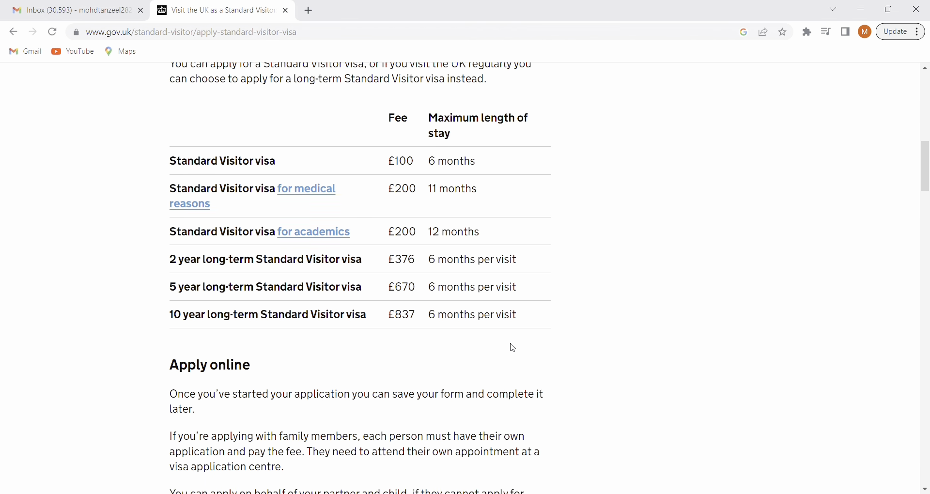
{"action": "scroll", "coordinate": [391, 346], "scroll_direction": "up", "scroll_amount": 1}
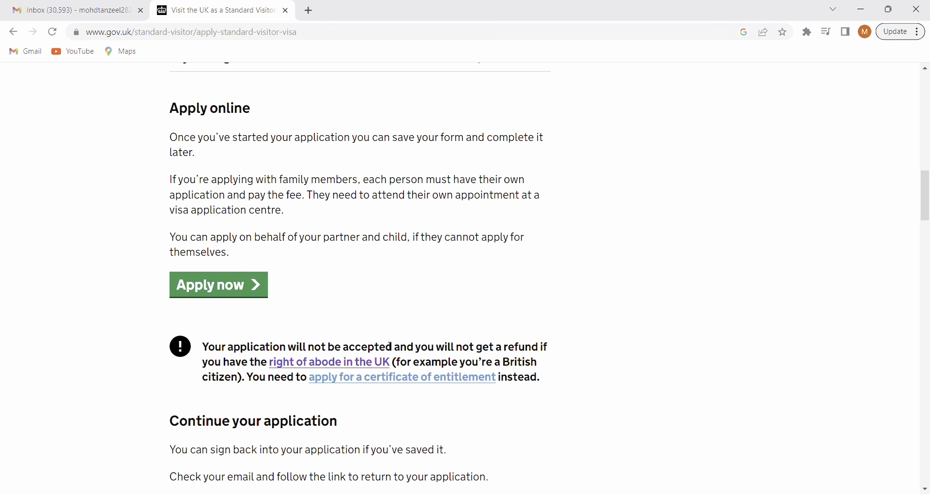
{"action": "left_click", "coordinate": [228, 345]}
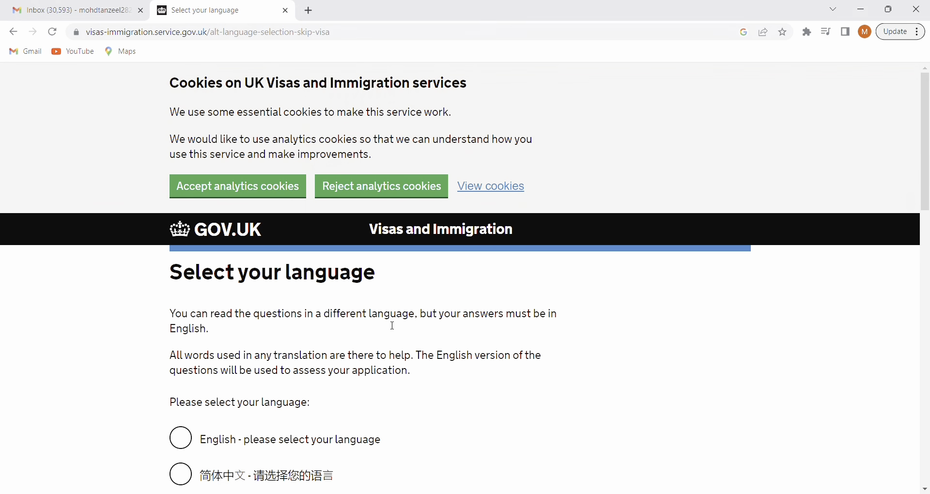
- Choose English as the language for the application questions and continue
{"action": "scroll", "coordinate": [471, 361], "scroll_direction": "down", "scroll_amount": 2}
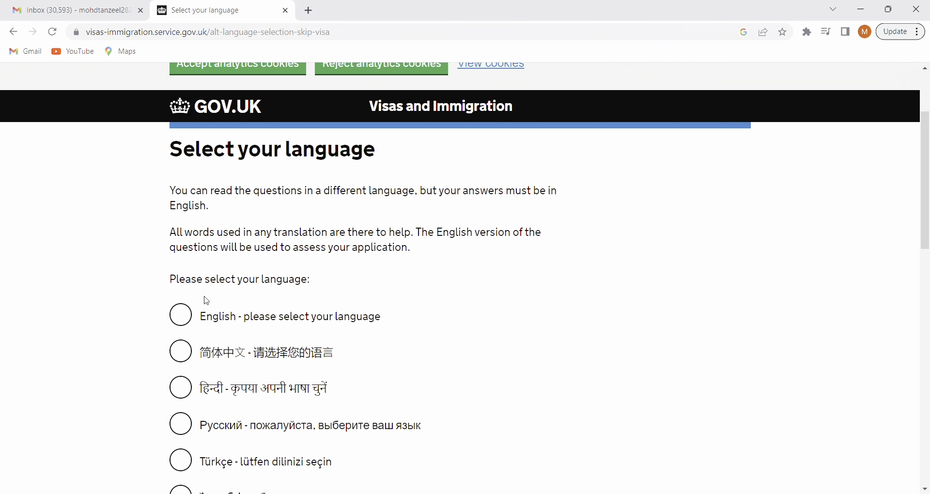
{"action": "left_click", "coordinate": [184, 316]}
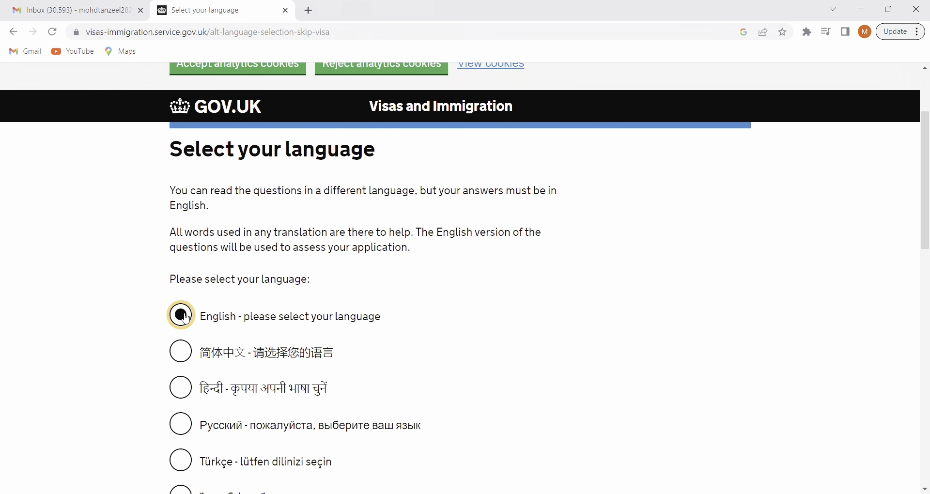
{"action": "scroll", "coordinate": [184, 317], "scroll_direction": "down", "scroll_amount": 10}
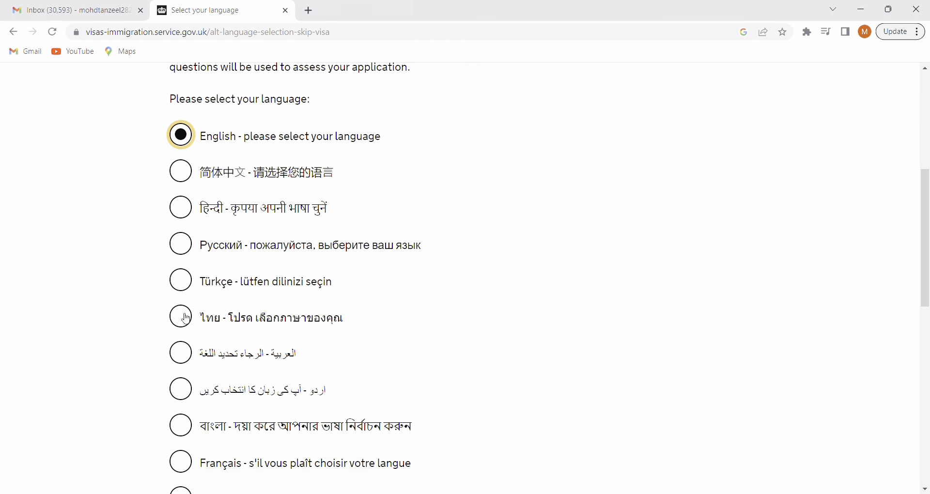
{"action": "scroll", "coordinate": [184, 318], "scroll_direction": "down", "scroll_amount": 3}
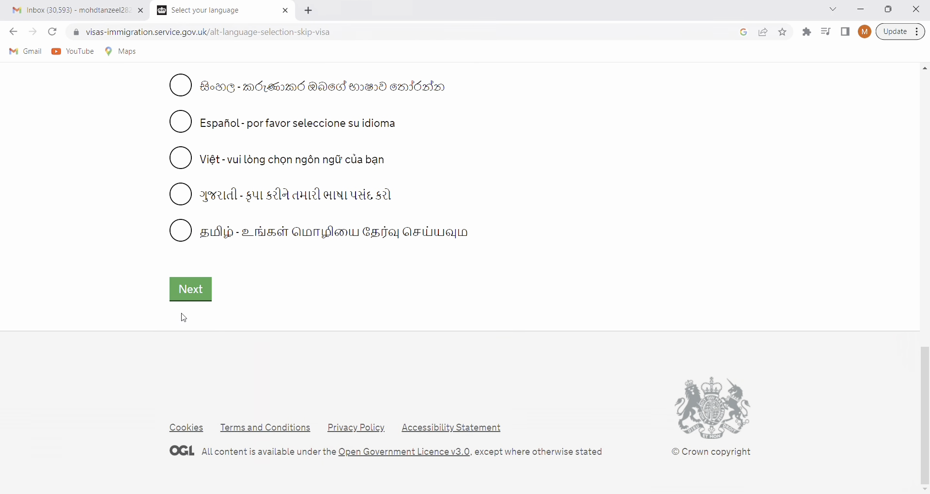
{"action": "left_click", "coordinate": [198, 292]}
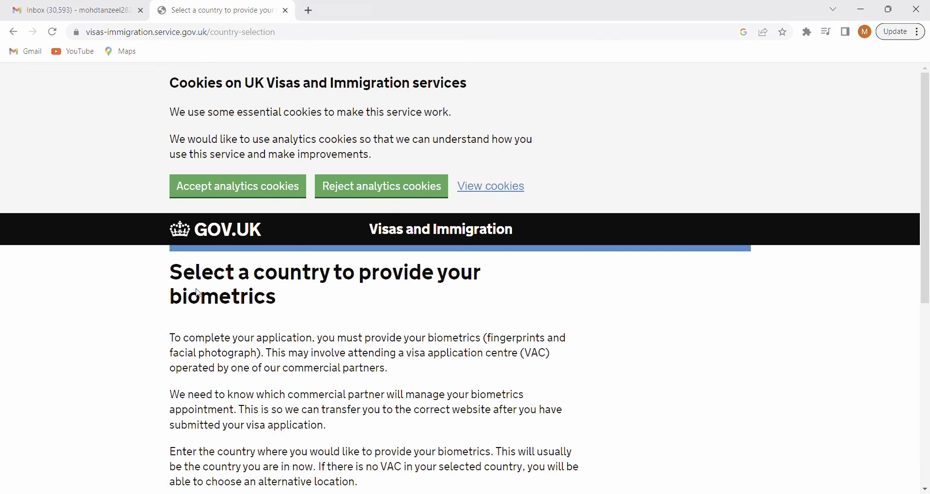
- Choose Canada as the country for providing biometrics and submit the selection
{"action": "scroll", "coordinate": [198, 293], "scroll_direction": "down", "scroll_amount": 5}
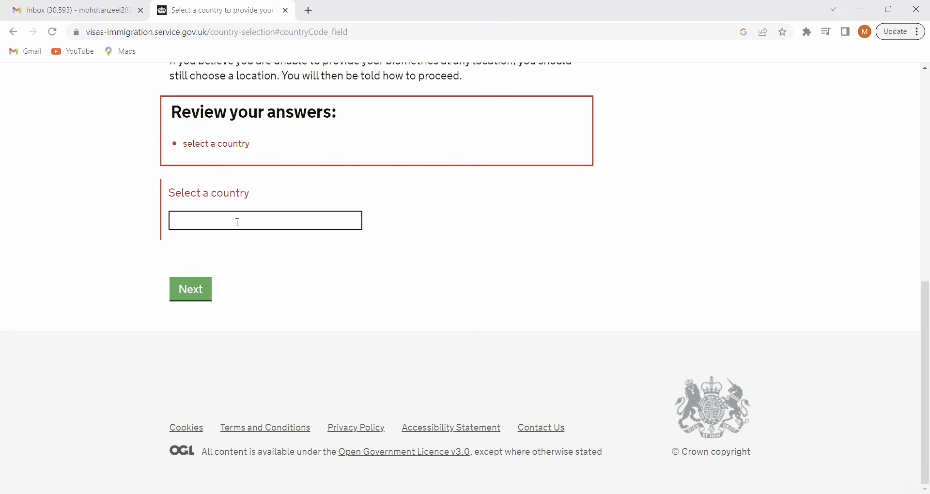
{"action": "left_click", "coordinate": [237, 222]}
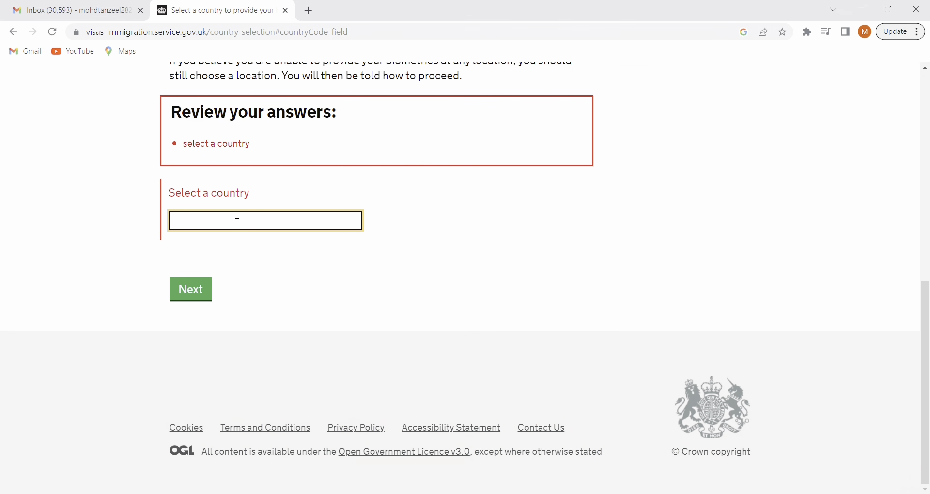
{"action": "type", "text": "canada"}
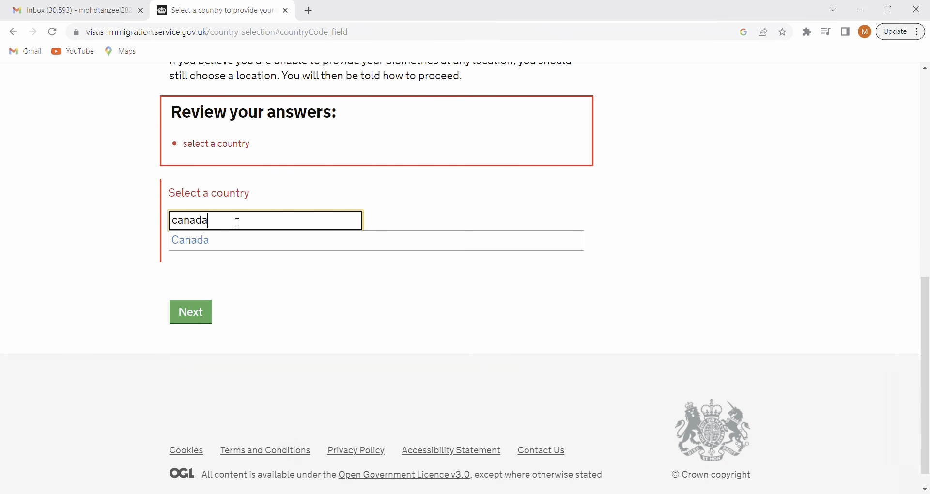
{"action": "left_click", "coordinate": [203, 242]}
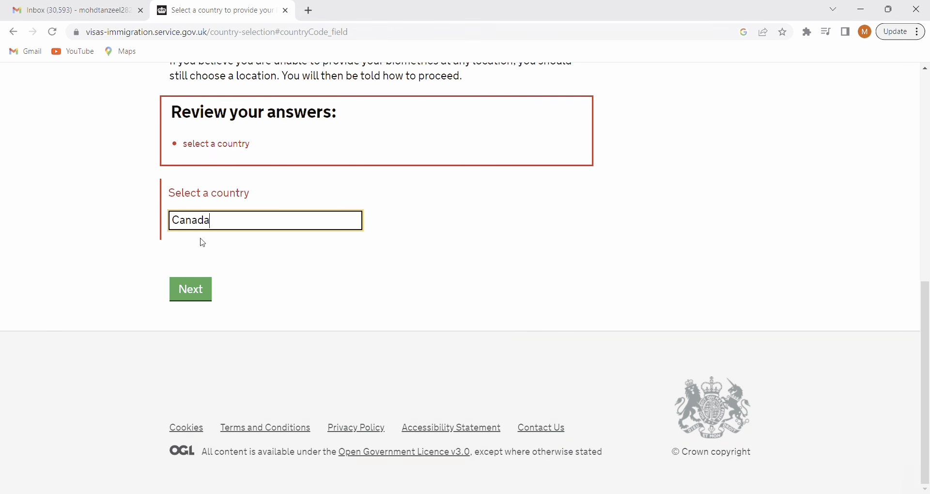
{"action": "left_click", "coordinate": [199, 294]}
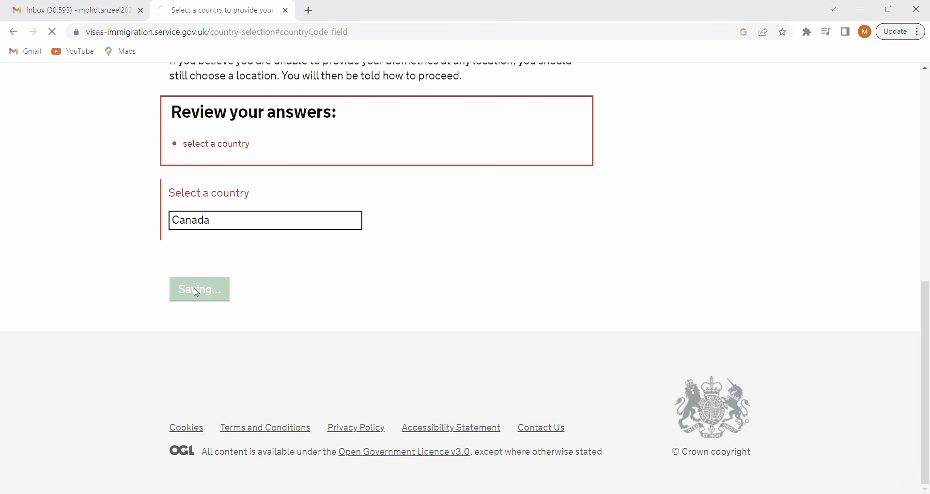
- Declare that the location for providing biometrics in Canada has been identified, and continue
{"action": "scroll", "coordinate": [196, 293], "scroll_direction": "down", "scroll_amount": 3}
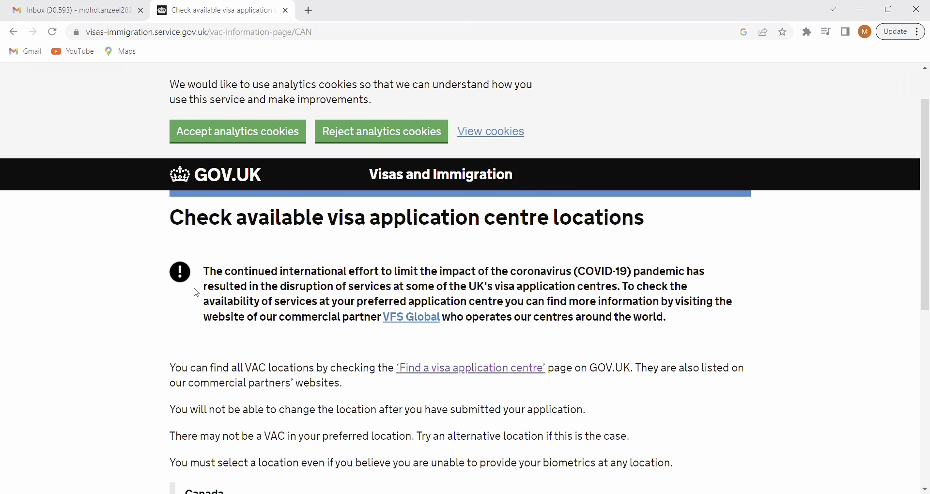
{"action": "scroll", "coordinate": [196, 293], "scroll_direction": "down", "scroll_amount": 3}
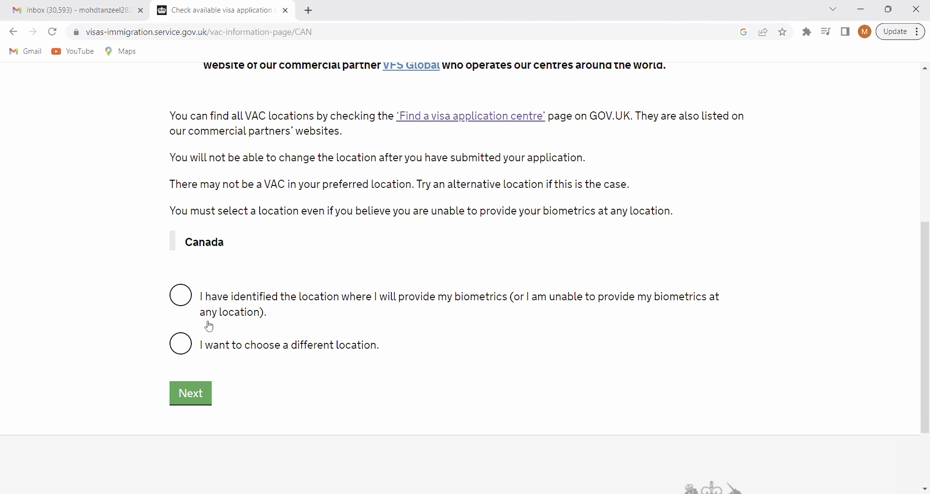
{"action": "left_click", "coordinate": [193, 300]}
{"action": "left_click", "coordinate": [192, 400]}
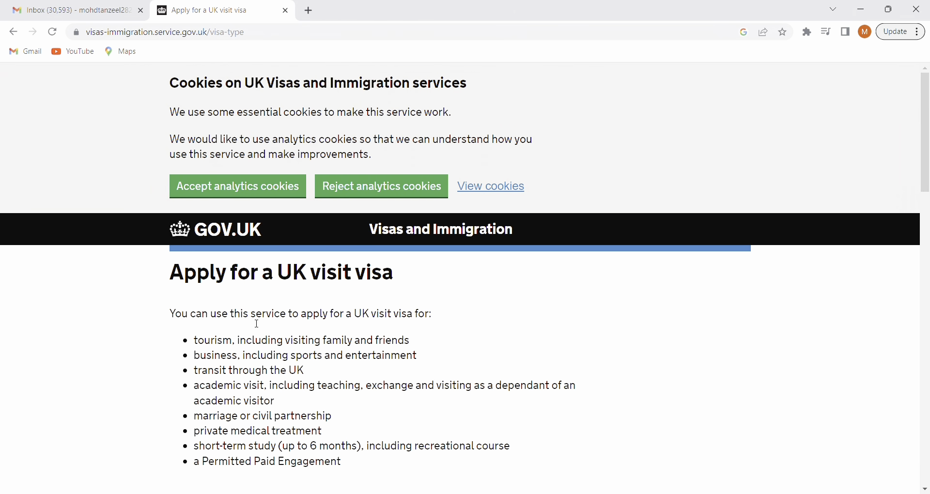
- Go through the UK visit visa service information and proceed to the email registration page
{"action": "scroll", "coordinate": [310, 384], "scroll_direction": "down", "scroll_amount": 4}
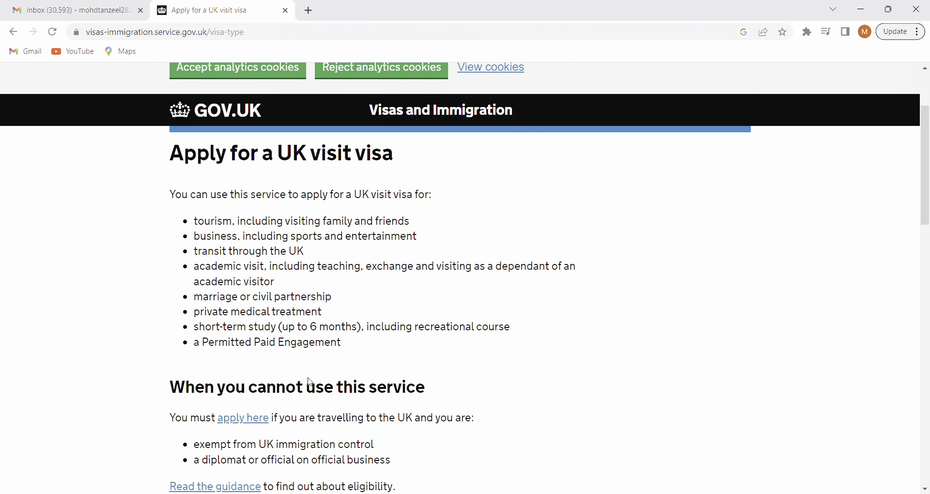
{"action": "scroll", "coordinate": [313, 383], "scroll_direction": "down", "scroll_amount": 15}
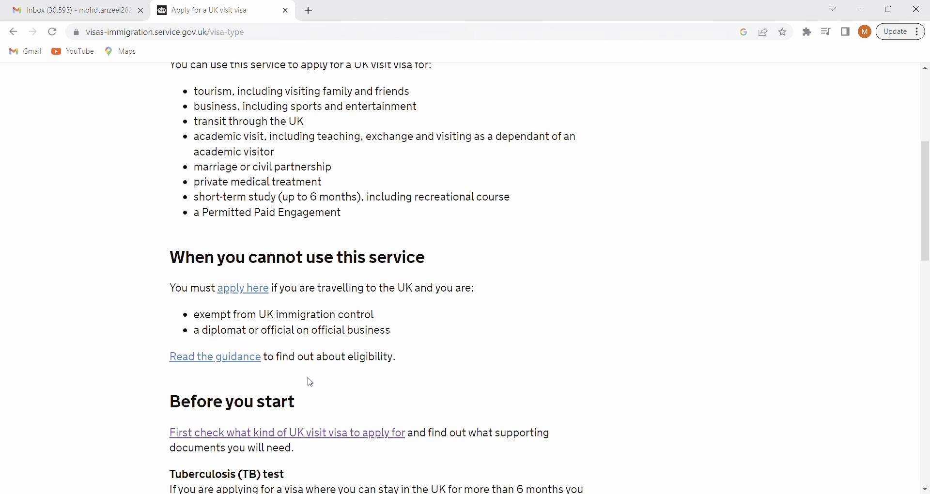
{"action": "left_click", "coordinate": [201, 386]}
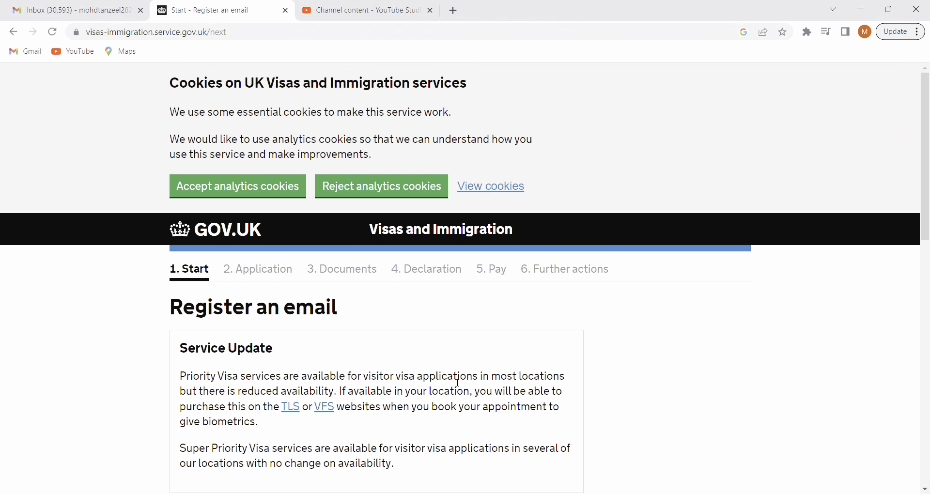
- Fill in the applicant's email address in the registration form using the saved suggestion
{"action": "scroll", "coordinate": [481, 379], "scroll_direction": "down", "scroll_amount": 4}
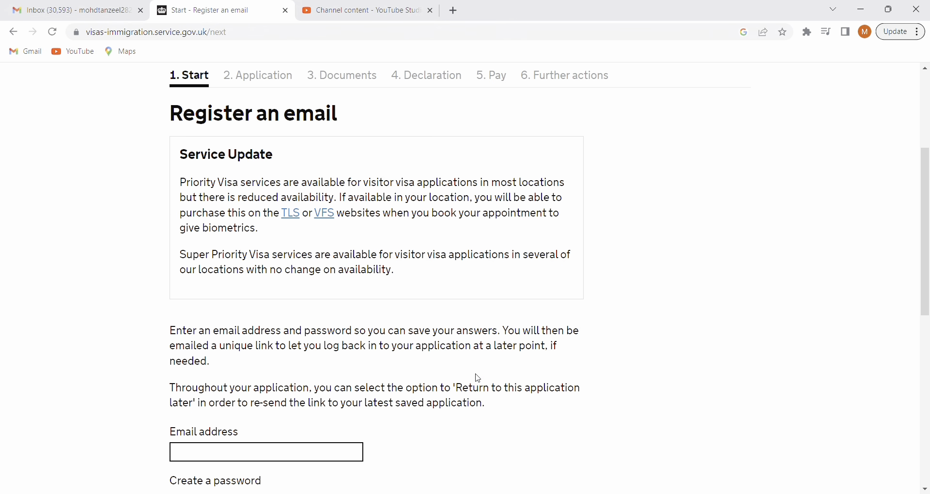
{"action": "scroll", "coordinate": [477, 379], "scroll_direction": "down", "scroll_amount": 5}
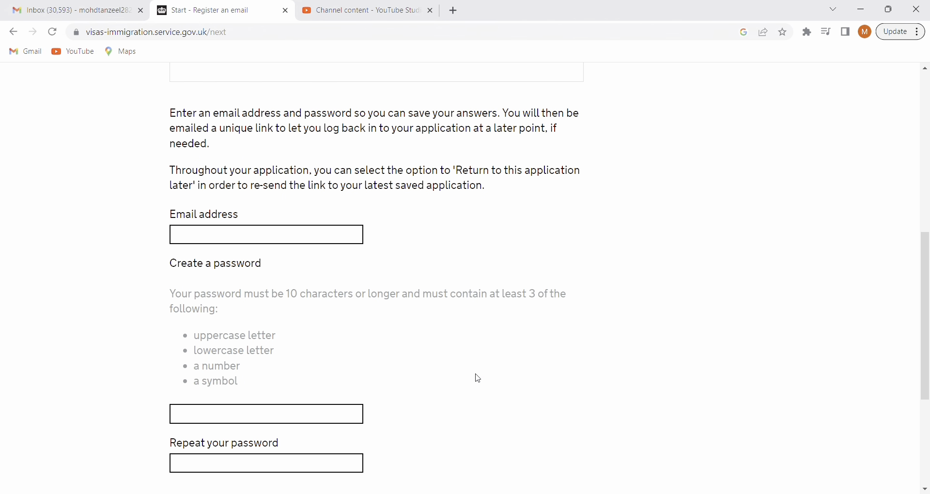
{"action": "left_click", "coordinate": [274, 241]}
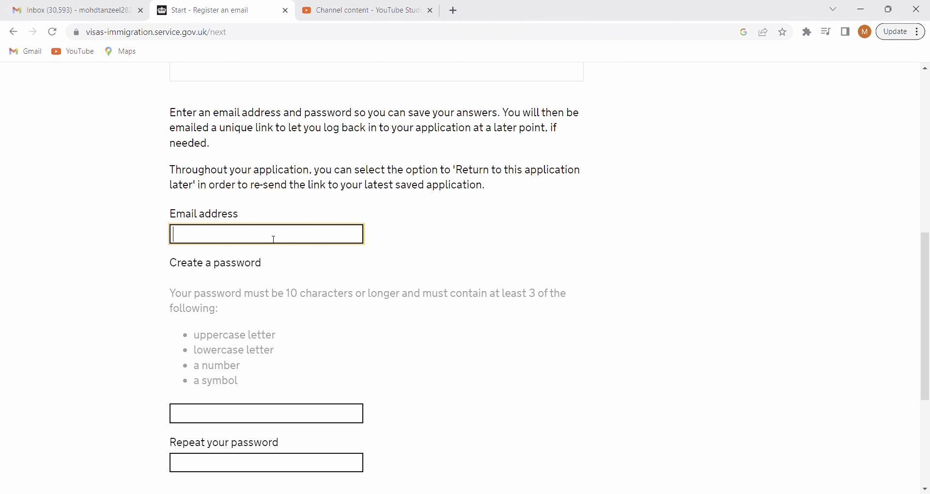
{"action": "type", "text": "mohdta"}
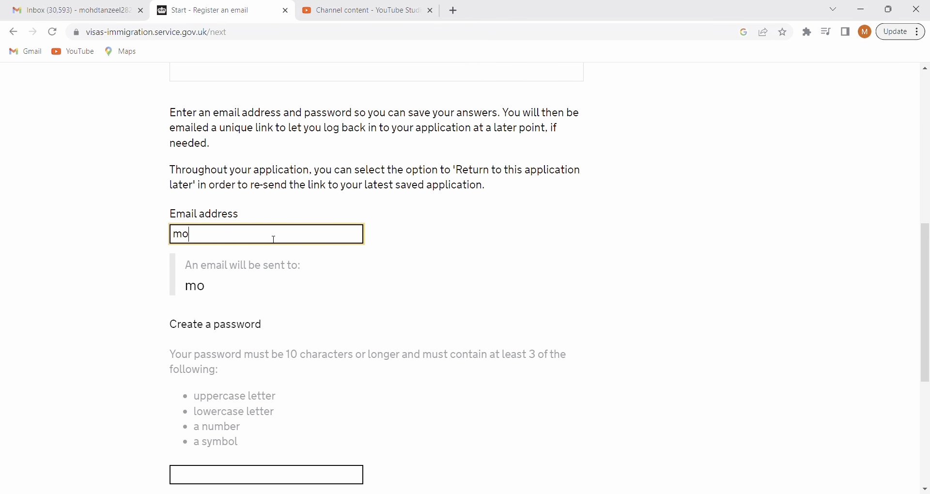
{"action": "left_click", "coordinate": [288, 290]}
- Create the account password, repeat it for confirmation, and save the registration to continue to the application
{"action": "scroll", "coordinate": [249, 399], "scroll_direction": "down", "scroll_amount": 3}
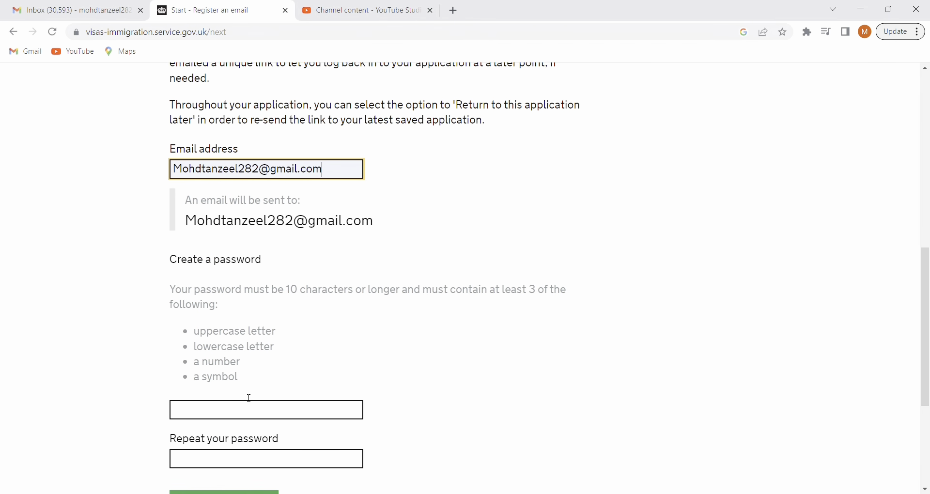
{"action": "left_click", "coordinate": [225, 339]}
{"action": "type", "text": "••••••••••"}
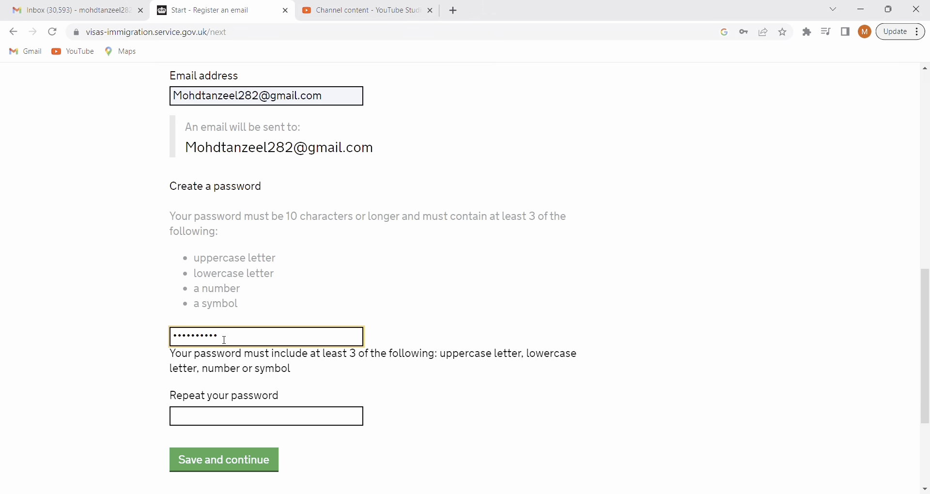
{"action": "type", "text": "•••"}
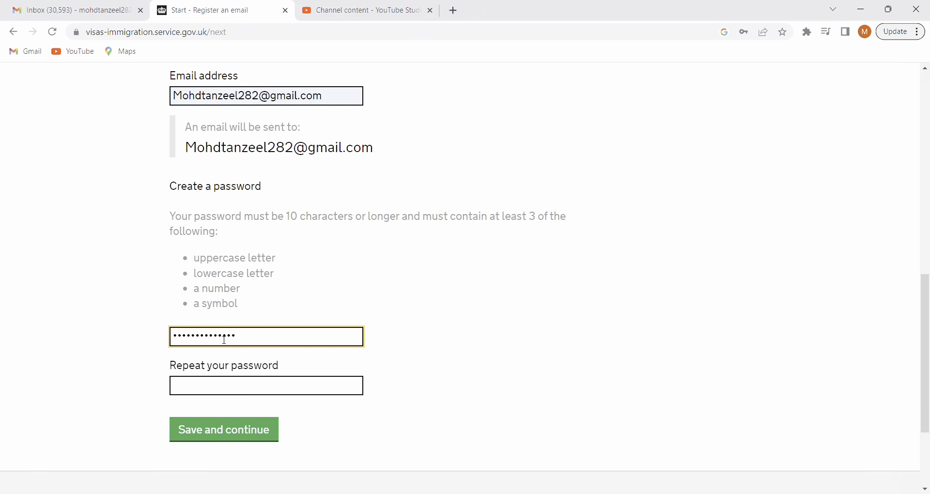
{"action": "left_click", "coordinate": [261, 393]}
{"action": "type", "text": "••••••••"}
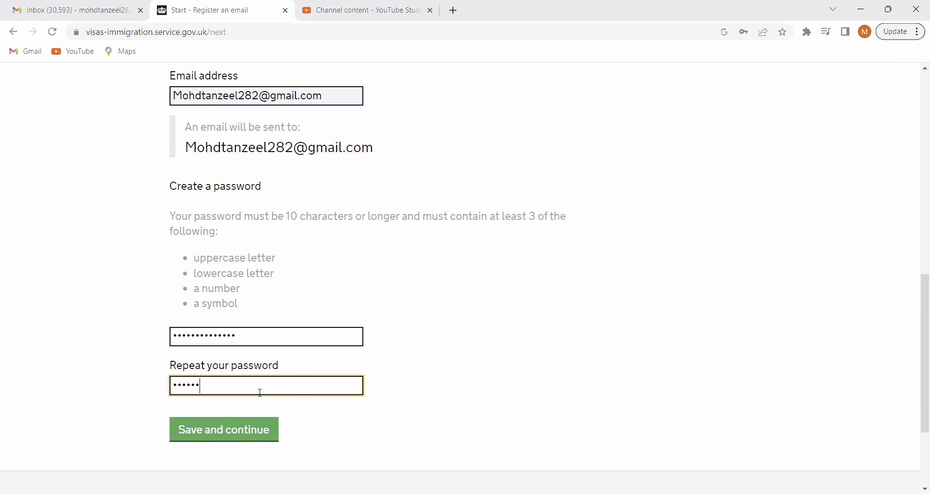
{"action": "type", "text": "••••"}
{"action": "left_click", "coordinate": [251, 429]}
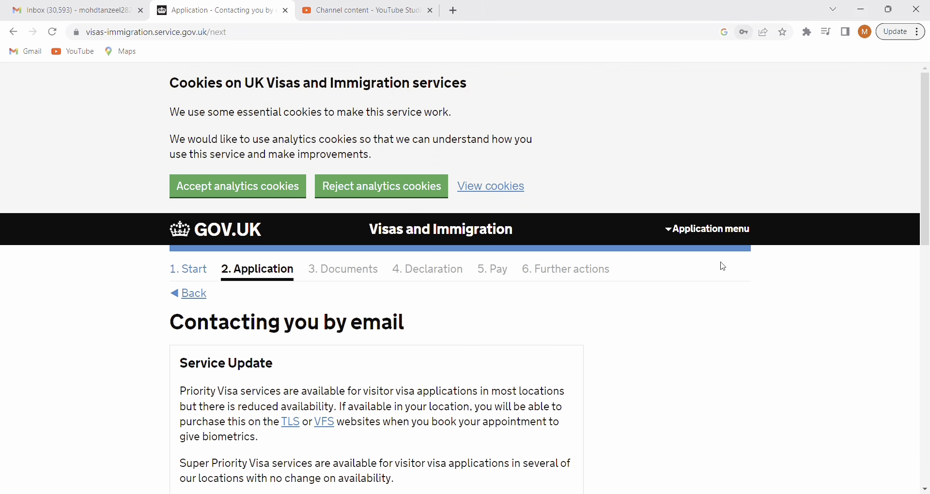
- State that the registered email address belongs to You, and save the answer to continue
{"action": "scroll", "coordinate": [556, 390], "scroll_direction": "down", "scroll_amount": 2}
{"action": "scroll", "coordinate": [556, 389], "scroll_direction": "down", "scroll_amount": 4}
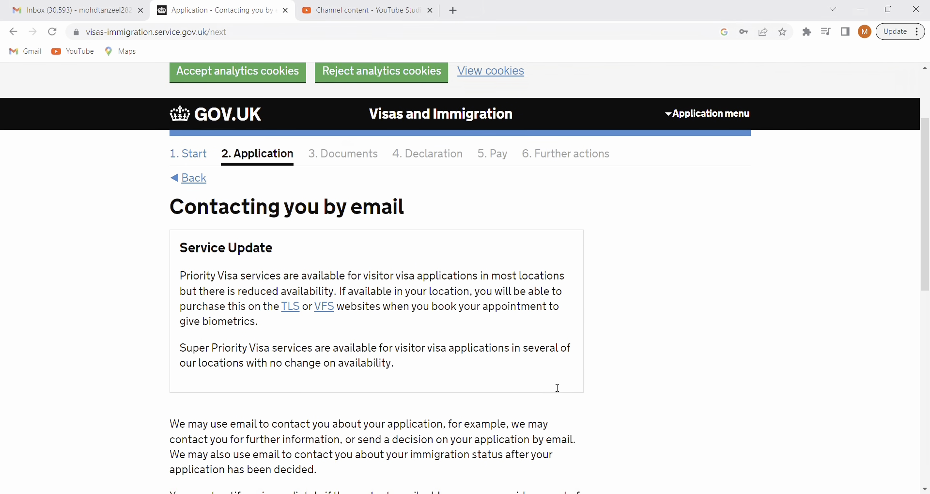
{"action": "scroll", "coordinate": [555, 389], "scroll_direction": "down", "scroll_amount": 2}
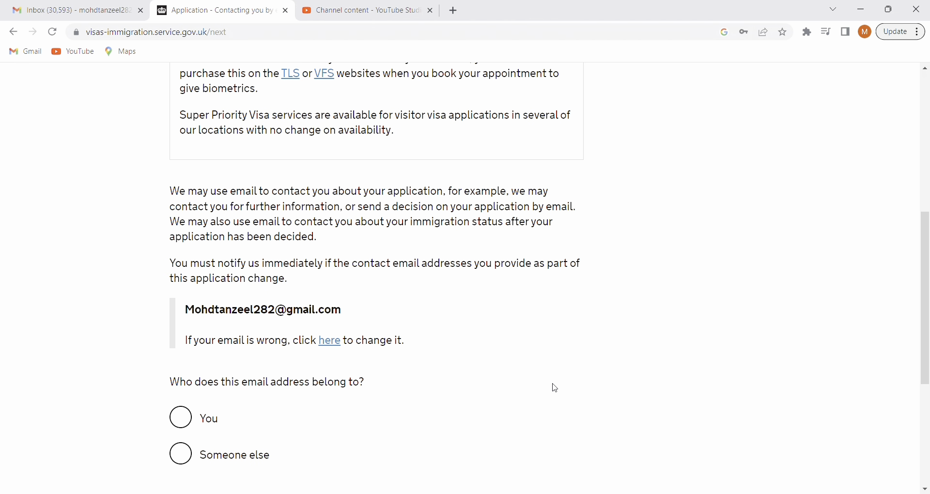
{"action": "scroll", "coordinate": [359, 424], "scroll_direction": "down", "scroll_amount": 1}
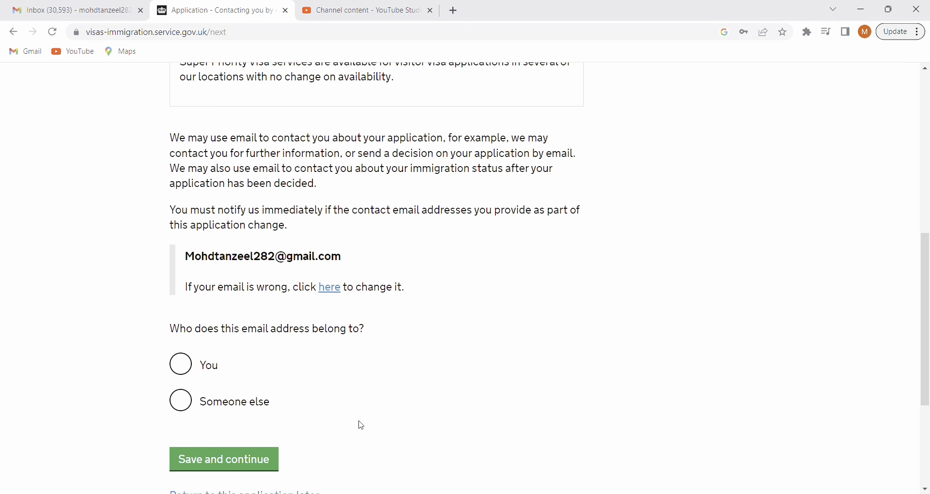
{"action": "left_click", "coordinate": [190, 368]}
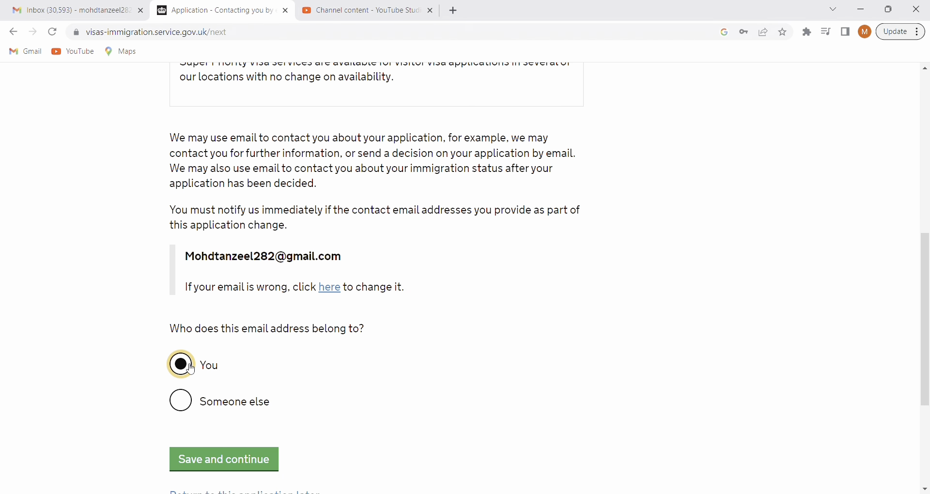
{"action": "scroll", "coordinate": [192, 370], "scroll_direction": "down", "scroll_amount": 1}
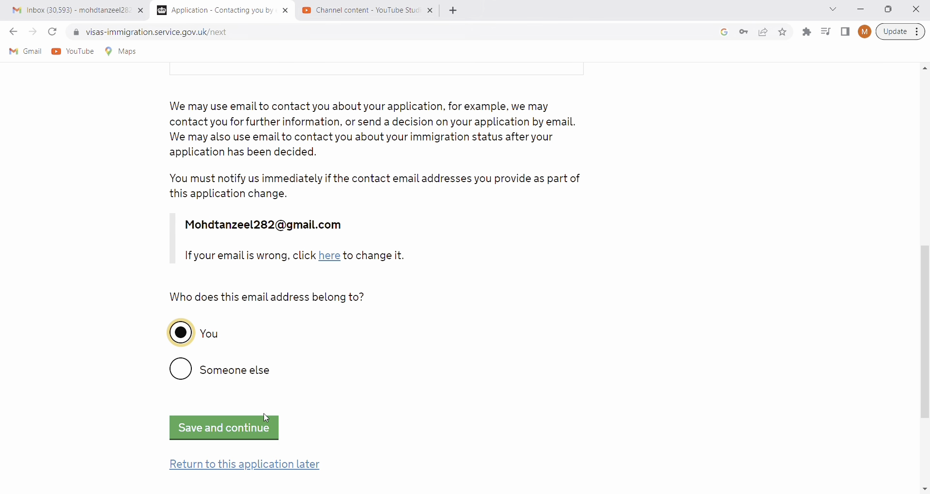
{"action": "left_click", "coordinate": [252, 428]}
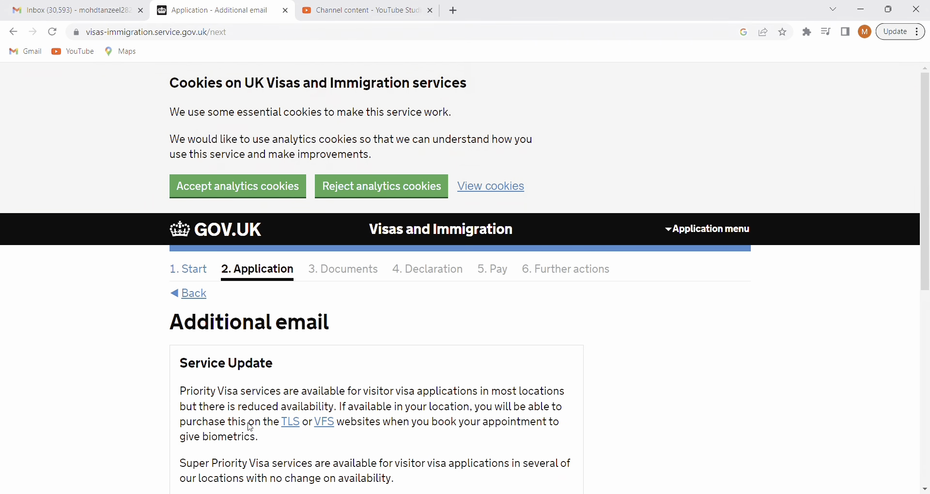
- Answer No to having another email address, and save to continue to the contact preferences
{"action": "scroll", "coordinate": [251, 429], "scroll_direction": "down", "scroll_amount": 4}
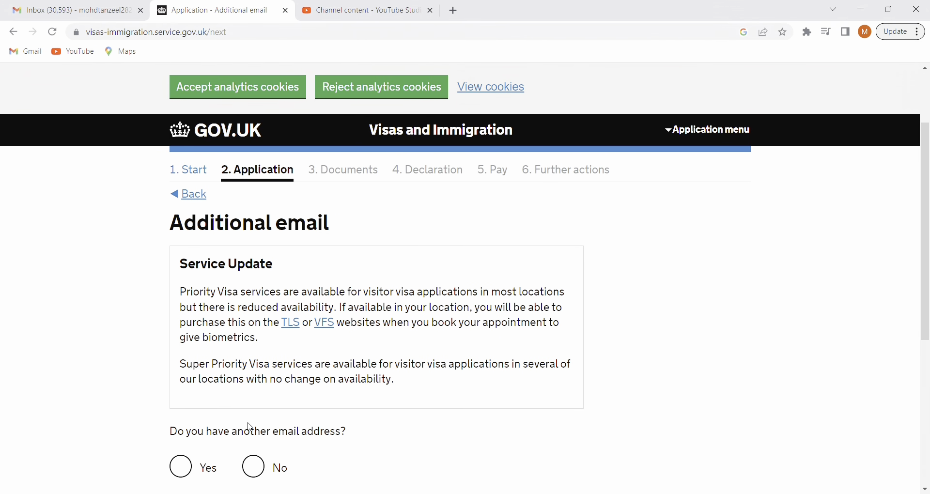
{"action": "scroll", "coordinate": [251, 429], "scroll_direction": "down", "scroll_amount": 2}
{"action": "left_click", "coordinate": [253, 325]}
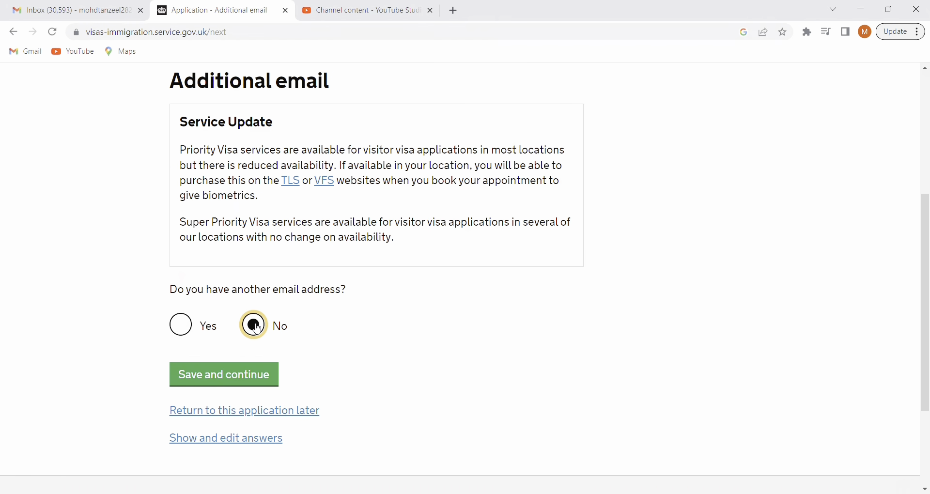
{"action": "left_click", "coordinate": [250, 374]}
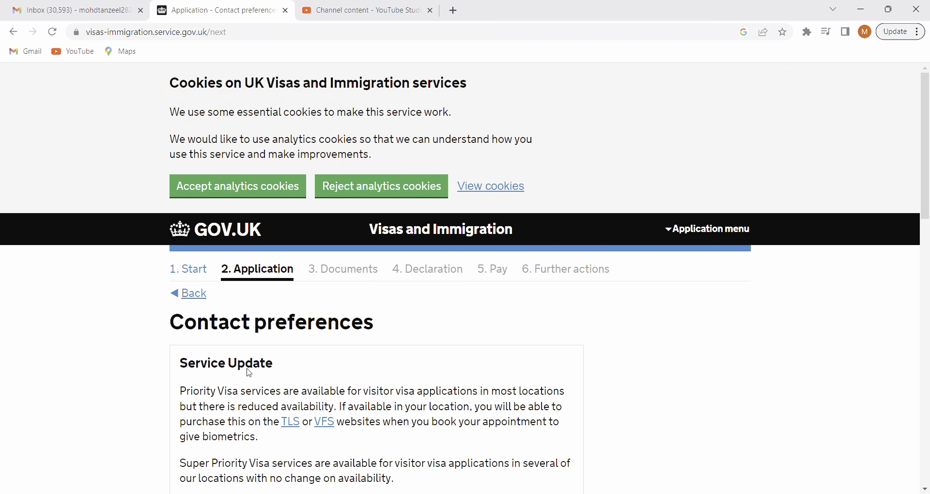
- Choose the registered email address for application questions, the decision and post-decision communication, and save the contact preferences
{"action": "scroll", "coordinate": [249, 373], "scroll_direction": "down", "scroll_amount": 5}
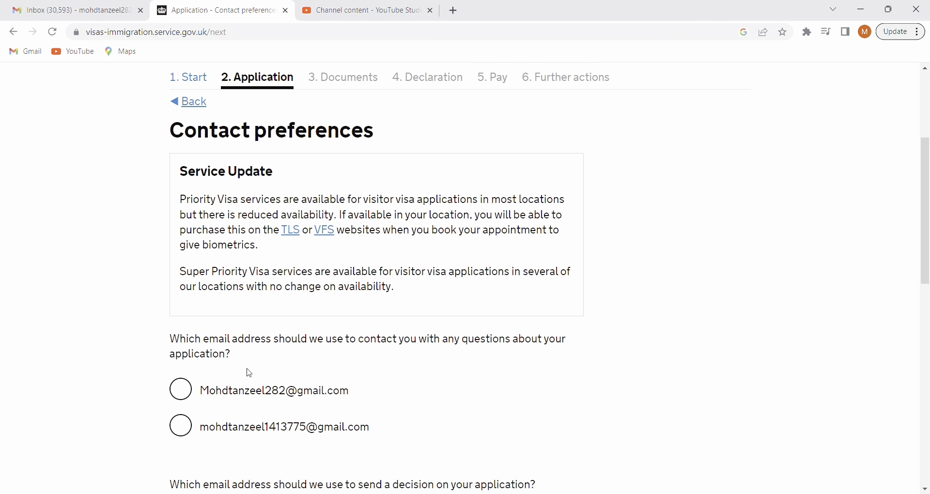
{"action": "left_click", "coordinate": [180, 382]}
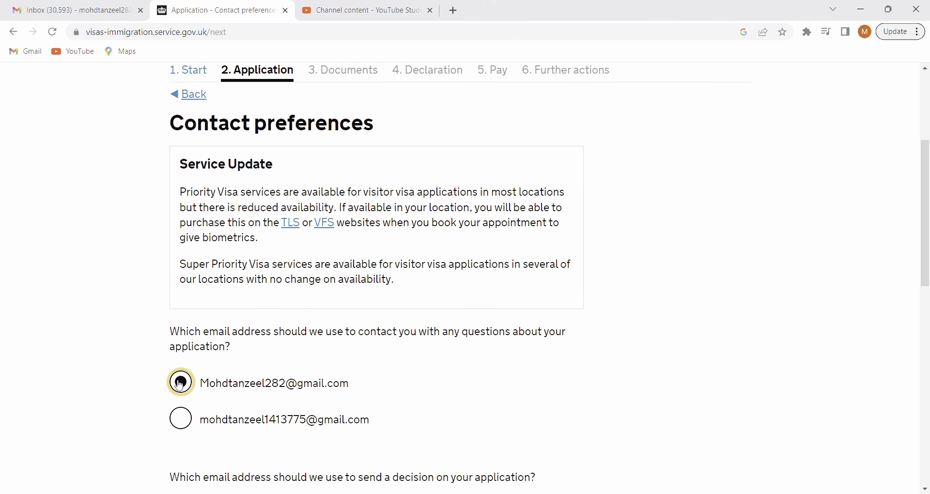
{"action": "left_click", "coordinate": [185, 415]}
{"action": "left_click", "coordinate": [186, 388]}
{"action": "scroll", "coordinate": [186, 390], "scroll_direction": "down", "scroll_amount": 2}
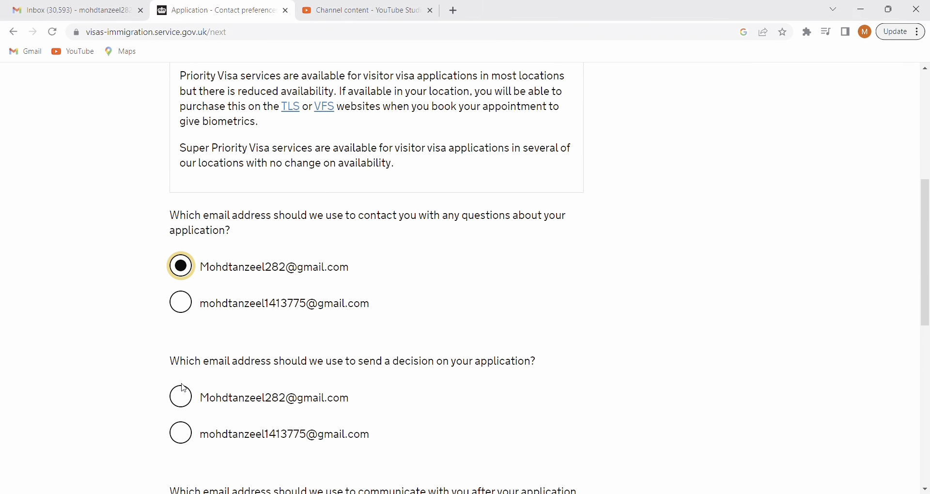
{"action": "scroll", "coordinate": [184, 389], "scroll_direction": "down", "scroll_amount": 1}
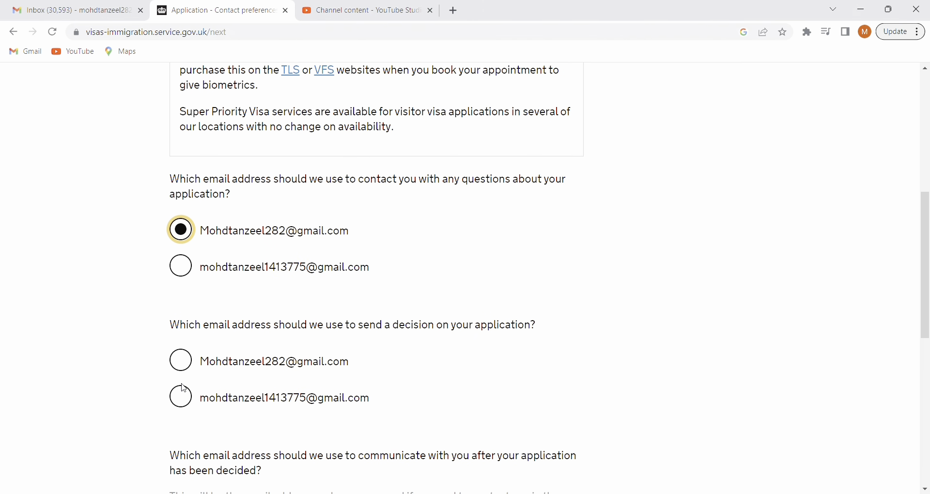
{"action": "left_click", "coordinate": [185, 362]}
{"action": "scroll", "coordinate": [185, 362], "scroll_direction": "down", "scroll_amount": 4}
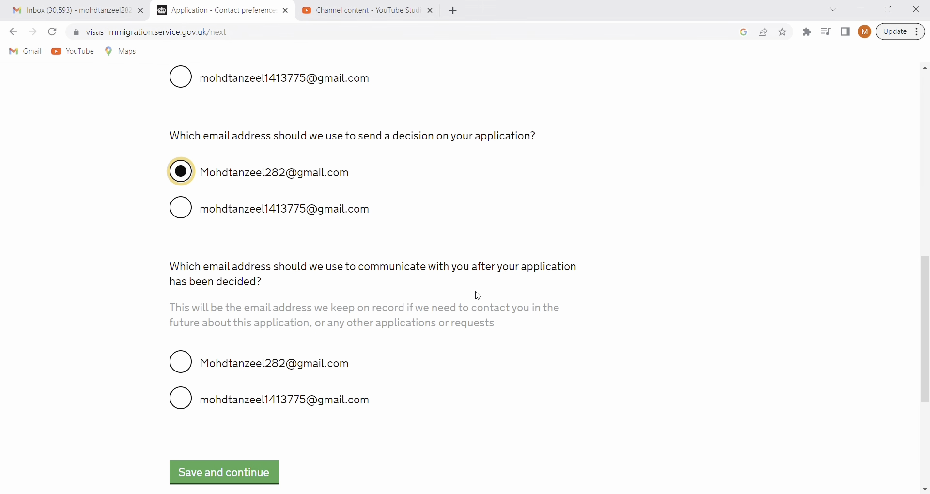
{"action": "left_click", "coordinate": [181, 362]}
{"action": "scroll", "coordinate": [184, 366], "scroll_direction": "down", "scroll_amount": 3}
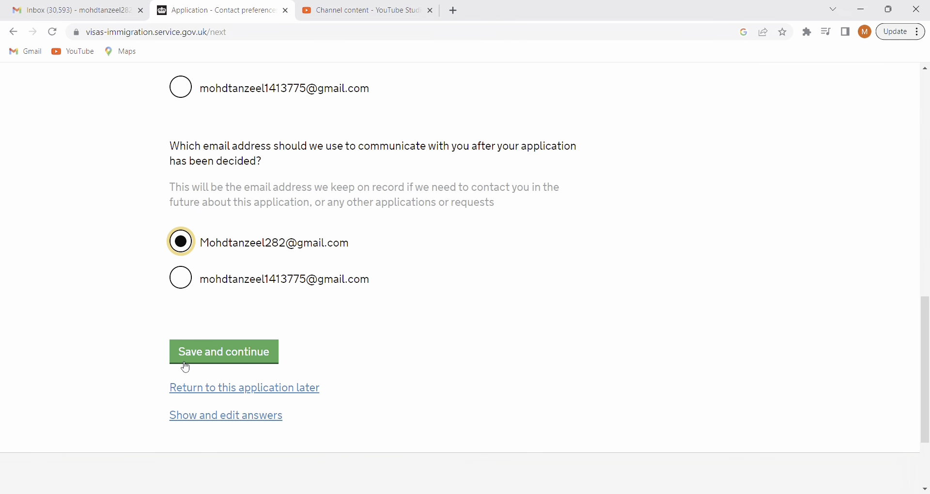
{"action": "left_click", "coordinate": [240, 352]}
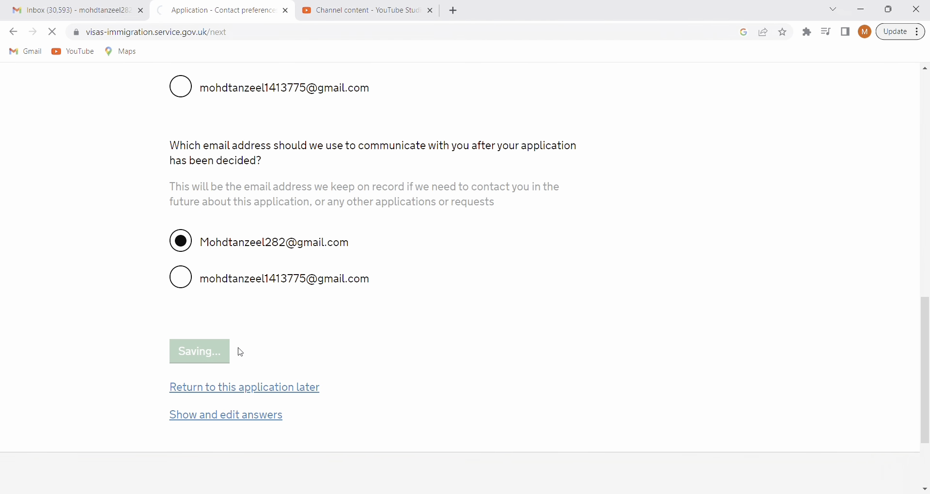
- Enter the applicant's telephone number, mark it as a mobile number for use both in and out of the UK, and save
{"action": "scroll", "coordinate": [241, 352], "scroll_direction": "down", "scroll_amount": 3}
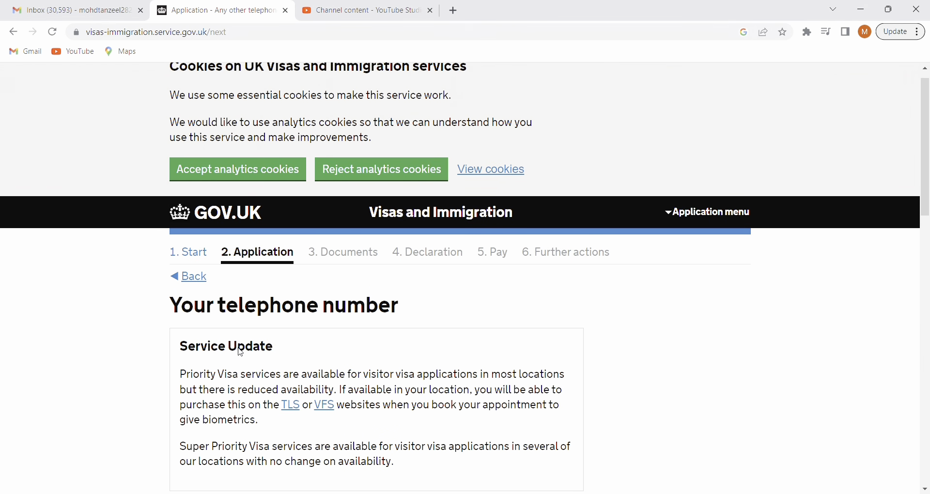
{"action": "scroll", "coordinate": [240, 352], "scroll_direction": "down", "scroll_amount": 9}
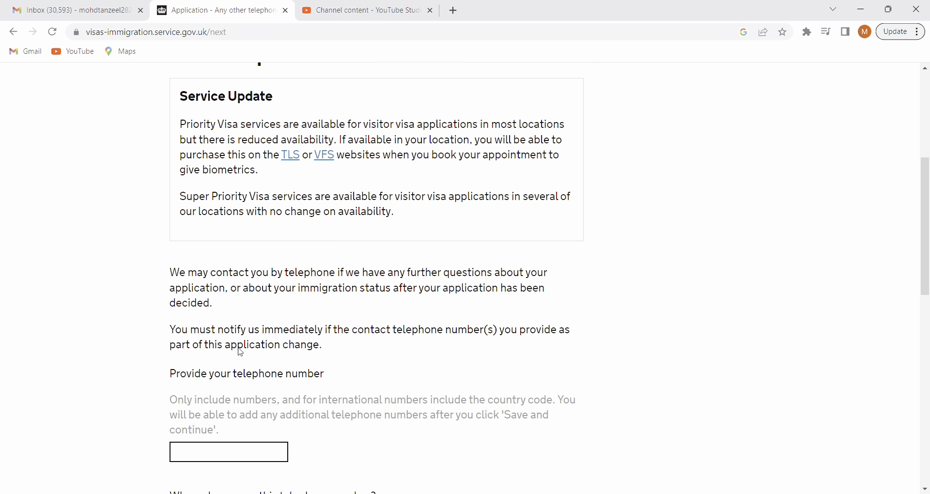
{"action": "left_click", "coordinate": [224, 122]}
{"action": "type", "text": "4312"}
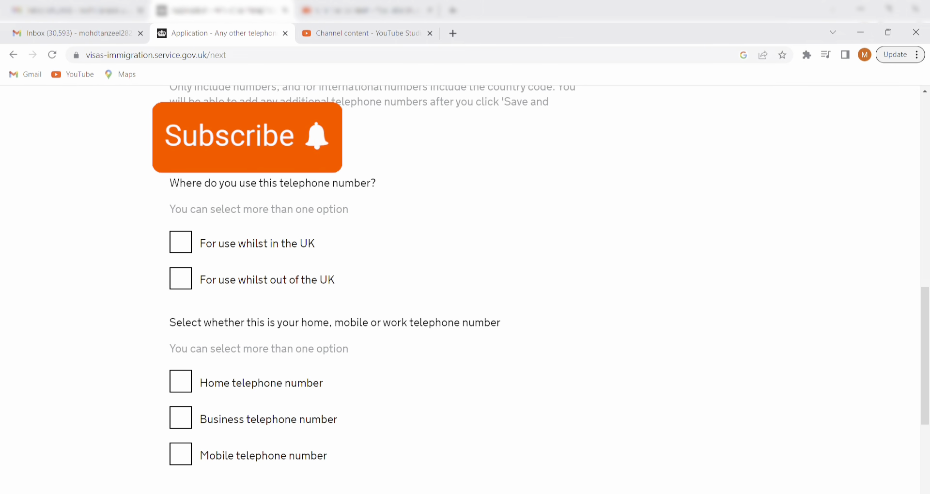
{"action": "left_click", "coordinate": [180, 278]}
{"action": "left_click", "coordinate": [180, 242]}
{"action": "left_click", "coordinate": [186, 450]}
{"action": "left_click", "coordinate": [186, 450]}
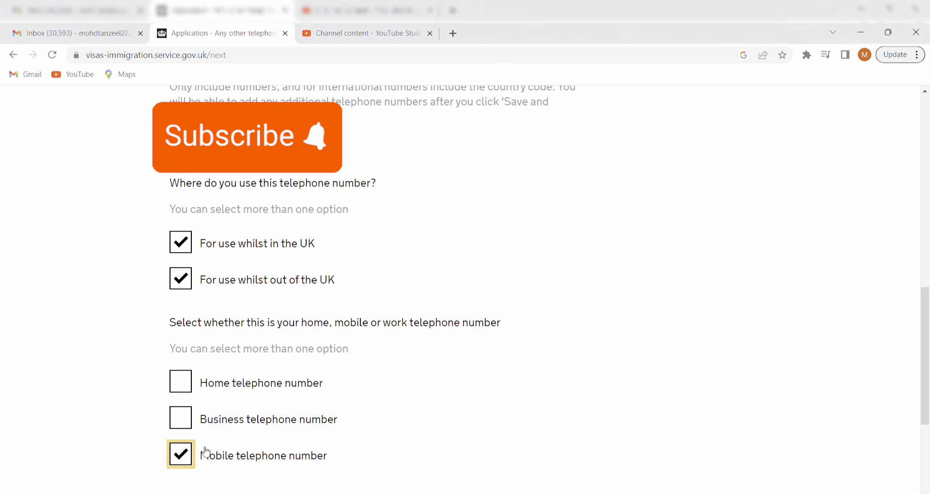
{"action": "left_click", "coordinate": [208, 492]}
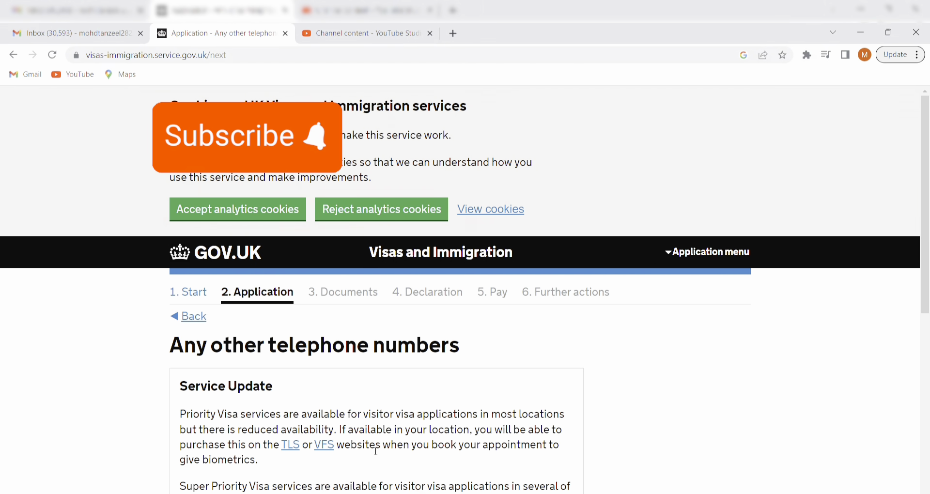
- Answer No to having any other telephone numbers, and save to continue
{"action": "scroll", "coordinate": [373, 451], "scroll_direction": "down", "scroll_amount": 5}
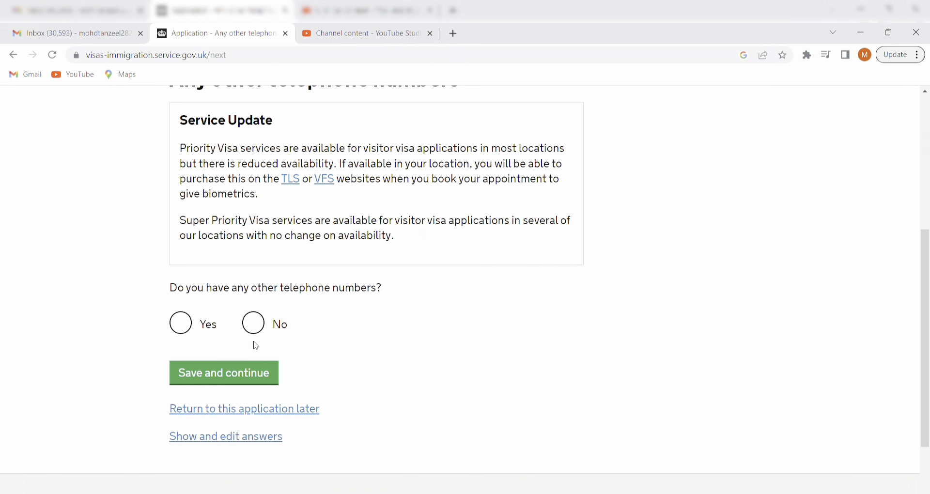
{"action": "left_click", "coordinate": [253, 323]}
{"action": "left_click", "coordinate": [261, 370]}
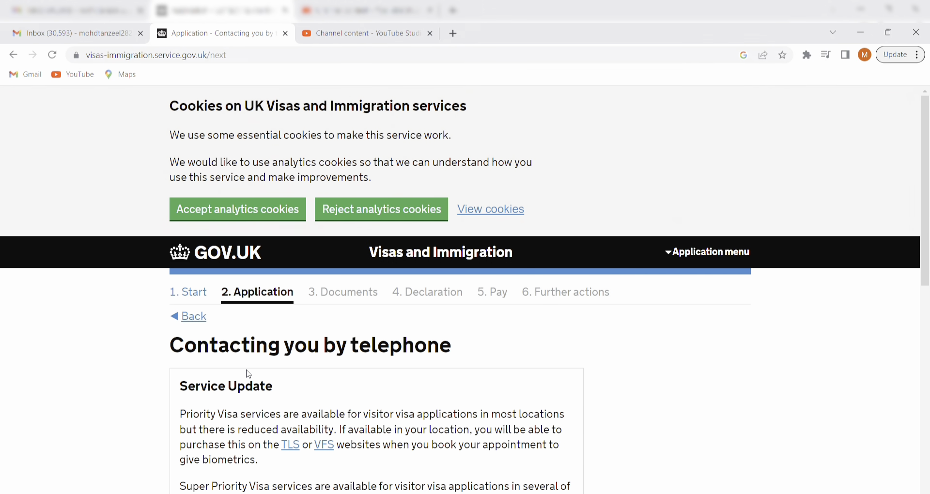
- State that the applicant can be contacted by telephone call and text message (SMS), and save to continue
{"action": "scroll", "coordinate": [248, 373], "scroll_direction": "down", "scroll_amount": 5}
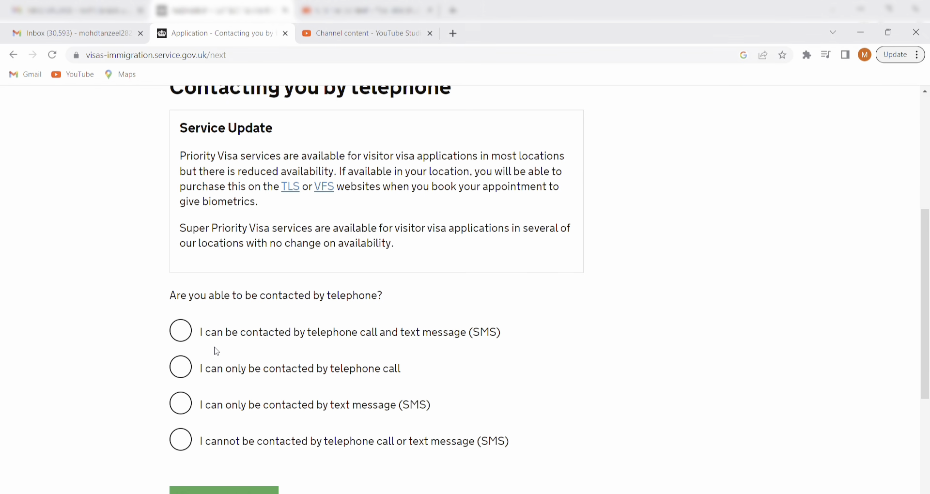
{"action": "left_click", "coordinate": [182, 334]}
{"action": "scroll", "coordinate": [182, 334], "scroll_direction": "down", "scroll_amount": 2}
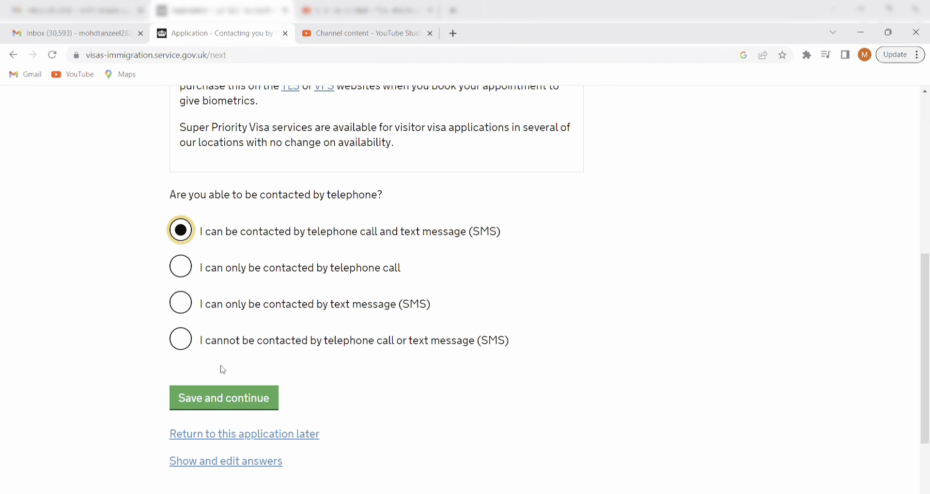
{"action": "left_click", "coordinate": [230, 402]}
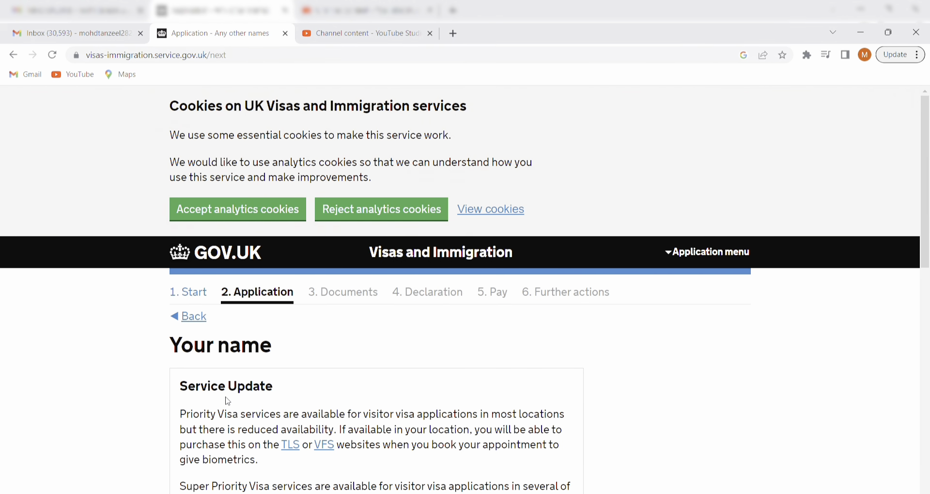
- Fill in the applicant's given name and family name as shown on the passport, and save to continue
{"action": "scroll", "coordinate": [227, 401], "scroll_direction": "down", "scroll_amount": 2}
{"action": "scroll", "coordinate": [227, 401], "scroll_direction": "down", "scroll_amount": 1}
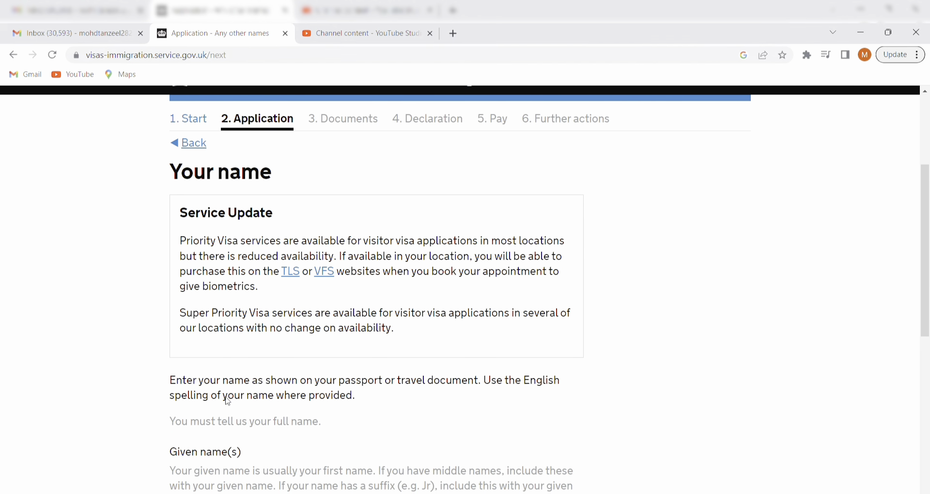
{"action": "scroll", "coordinate": [228, 401], "scroll_direction": "down", "scroll_amount": 4}
{"action": "scroll", "coordinate": [228, 401], "scroll_direction": "down", "scroll_amount": 2}
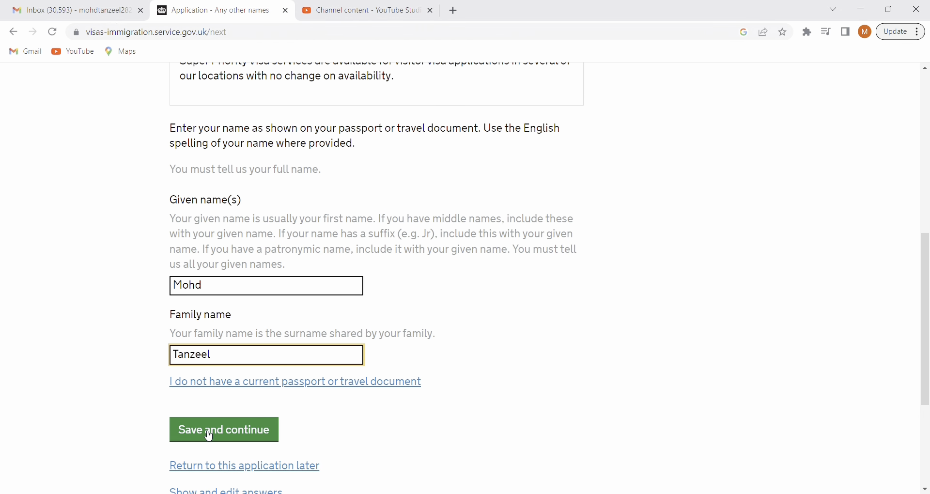
{"action": "left_click", "coordinate": [210, 435]}
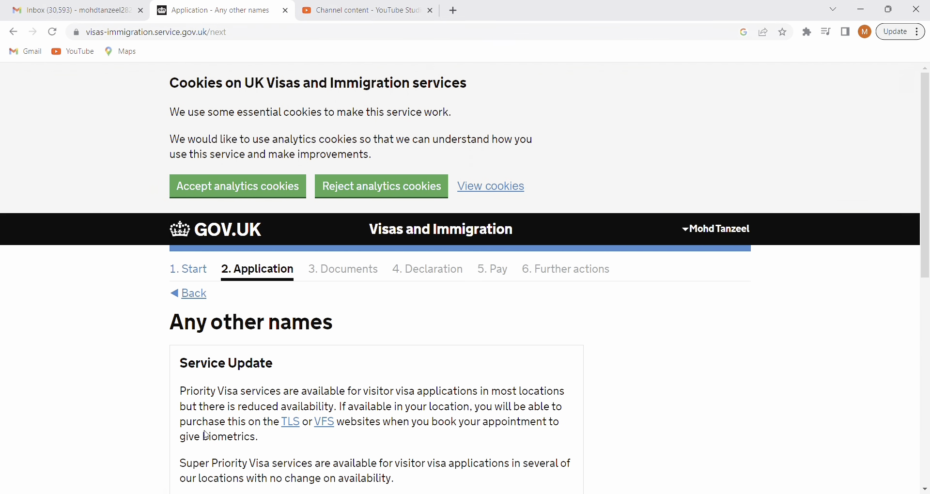
- Answer No to ever having been known by another name, and save to continue
{"action": "scroll", "coordinate": [207, 435], "scroll_direction": "down", "scroll_amount": 6}
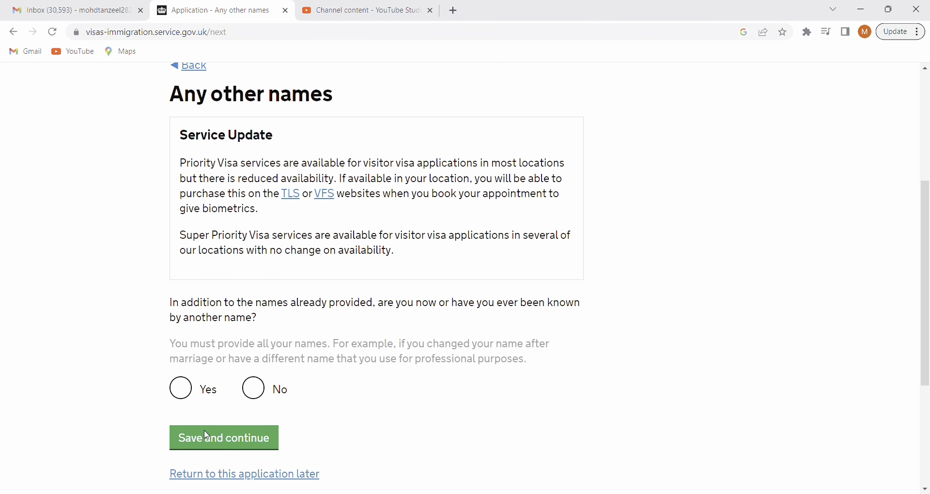
{"action": "left_click", "coordinate": [253, 323]}
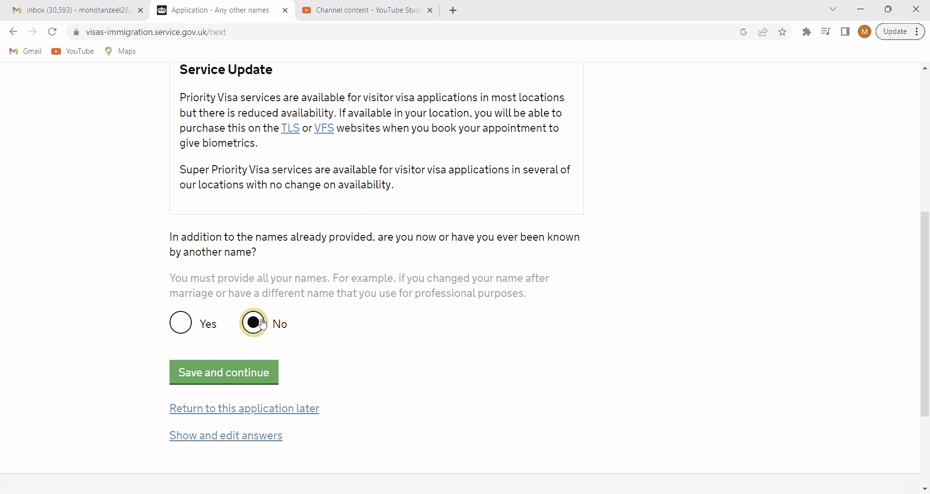
{"action": "left_click", "coordinate": [253, 375]}
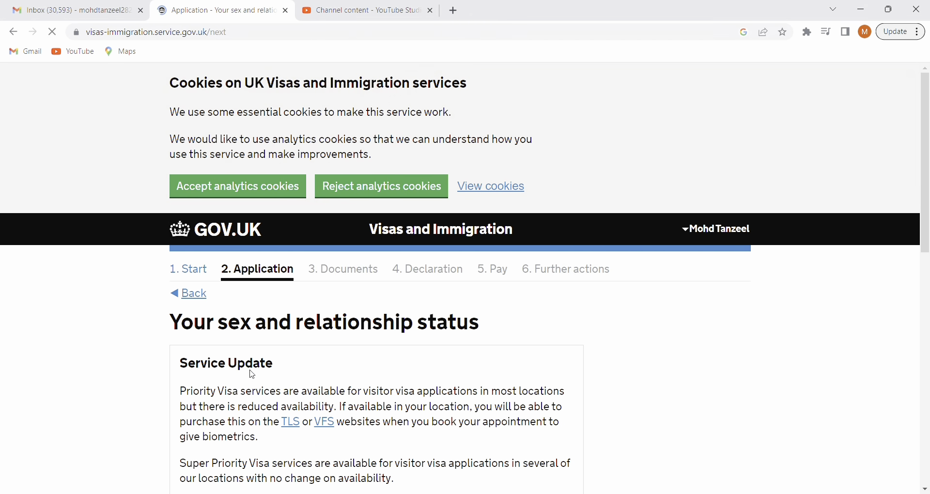
- Set the applicant's sex to Male and the relationship status to Married or a civil partner
{"action": "scroll", "coordinate": [253, 375], "scroll_direction": "down", "scroll_amount": 2}
{"action": "scroll", "coordinate": [252, 375], "scroll_direction": "down", "scroll_amount": 2}
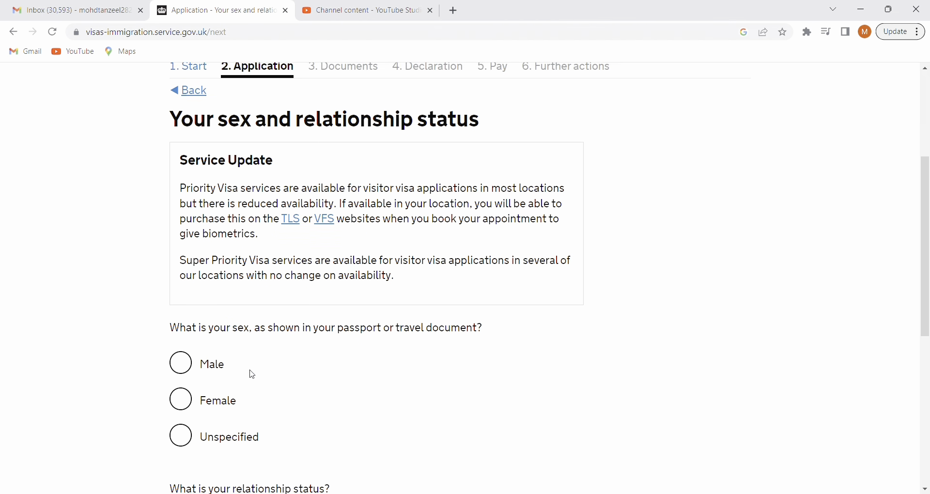
{"action": "scroll", "coordinate": [269, 349], "scroll_direction": "down", "scroll_amount": 2}
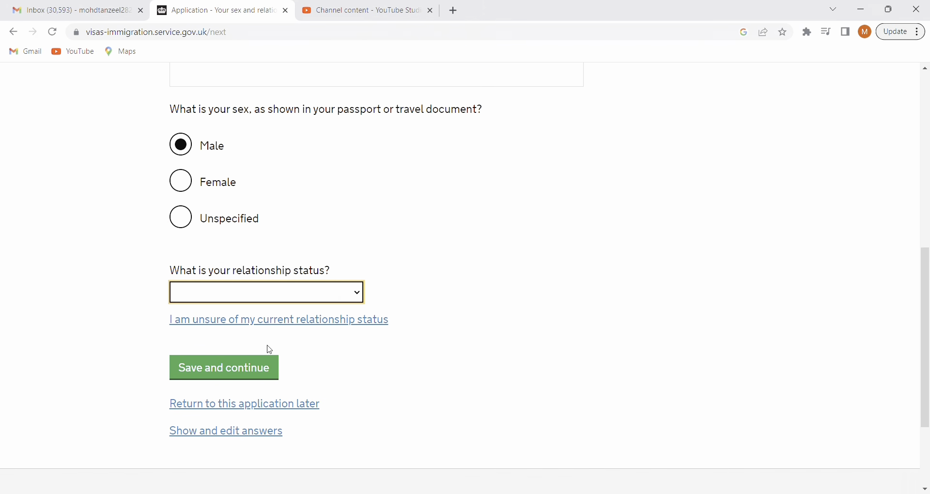
{"action": "left_click", "coordinate": [267, 345]}
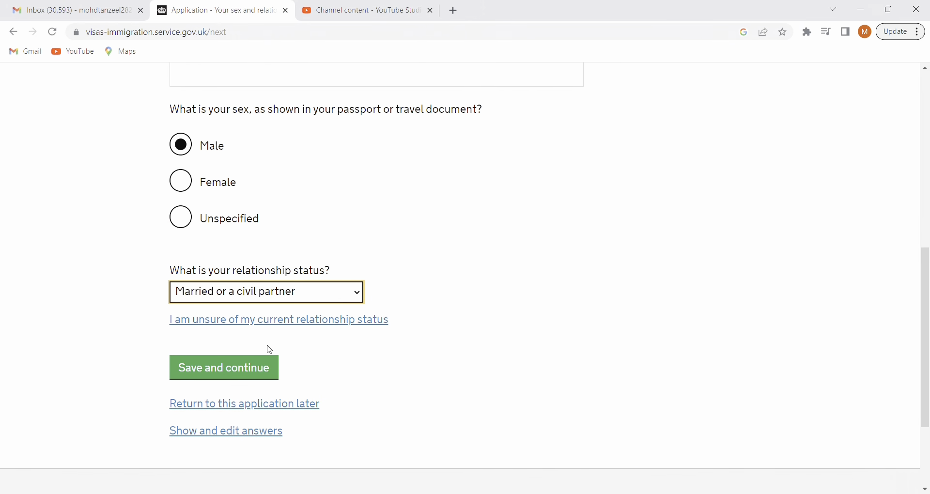
- Save the sex and relationship answers, and fill in the applicant's home address with Canada as the country
{"action": "left_click", "coordinate": [236, 371]}
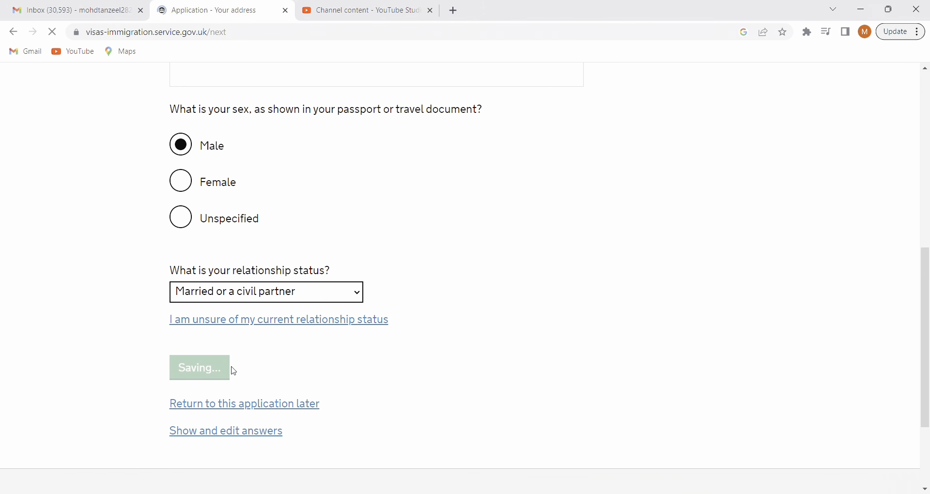
{"action": "scroll", "coordinate": [234, 371], "scroll_direction": "down", "scroll_amount": 5}
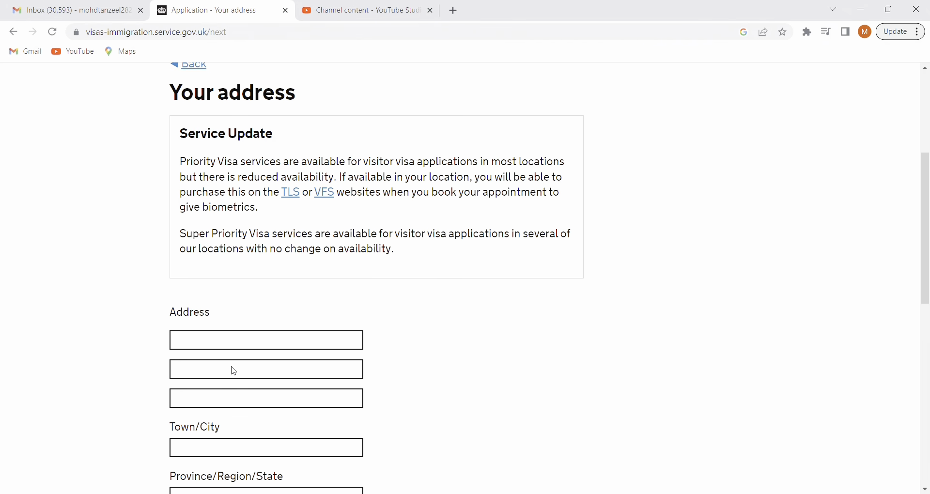
{"action": "scroll", "coordinate": [233, 371], "scroll_direction": "down", "scroll_amount": 2}
{"action": "left_click", "coordinate": [234, 225]}
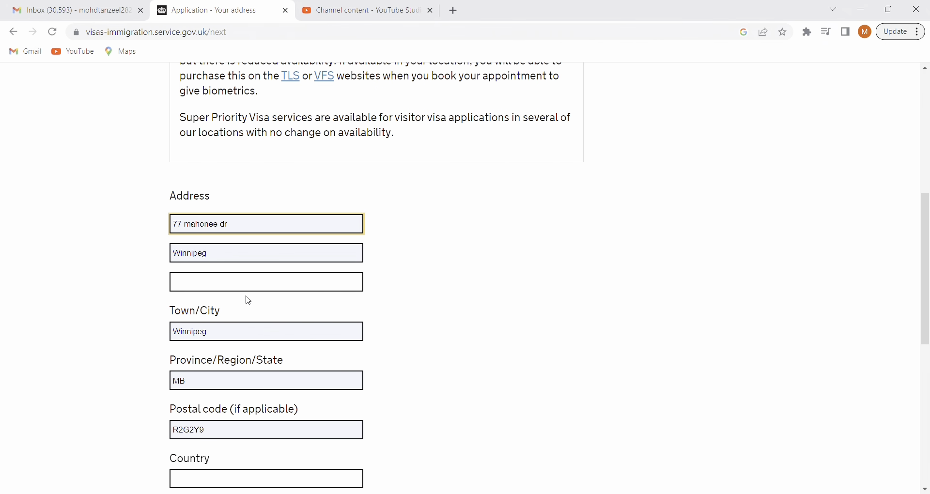
{"action": "scroll", "coordinate": [248, 301], "scroll_direction": "down", "scroll_amount": 4}
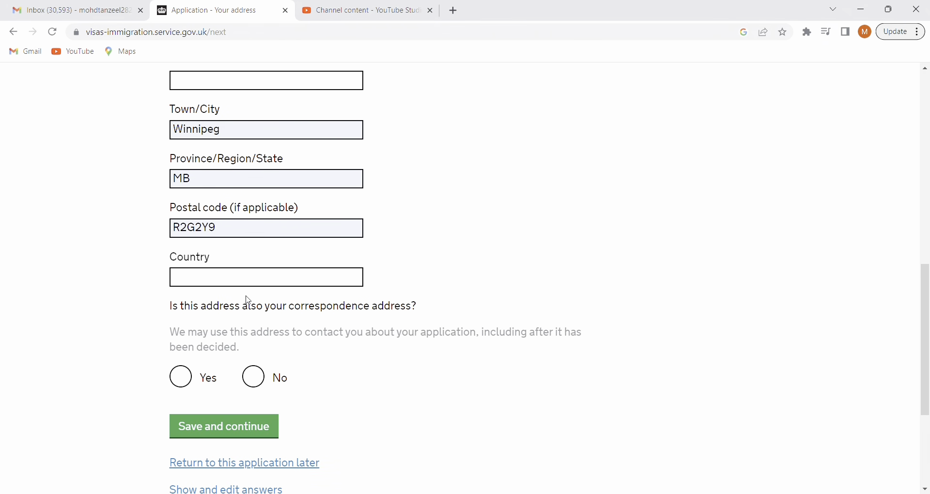
{"action": "left_click", "coordinate": [234, 281]}
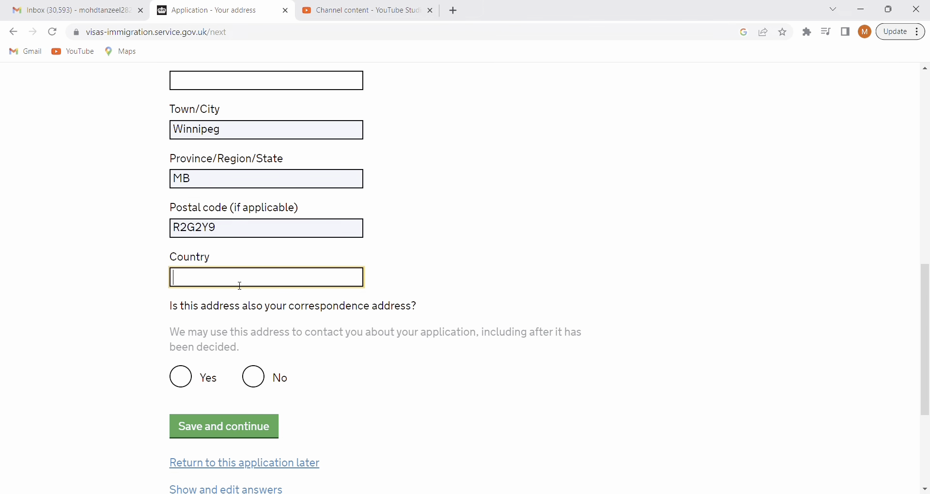
{"action": "type", "text": "Canada"}
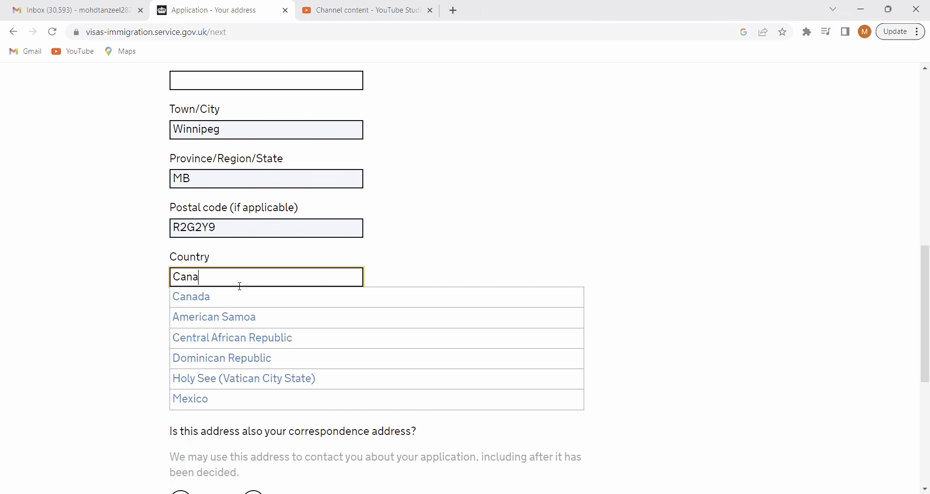
{"action": "left_click", "coordinate": [214, 297]}
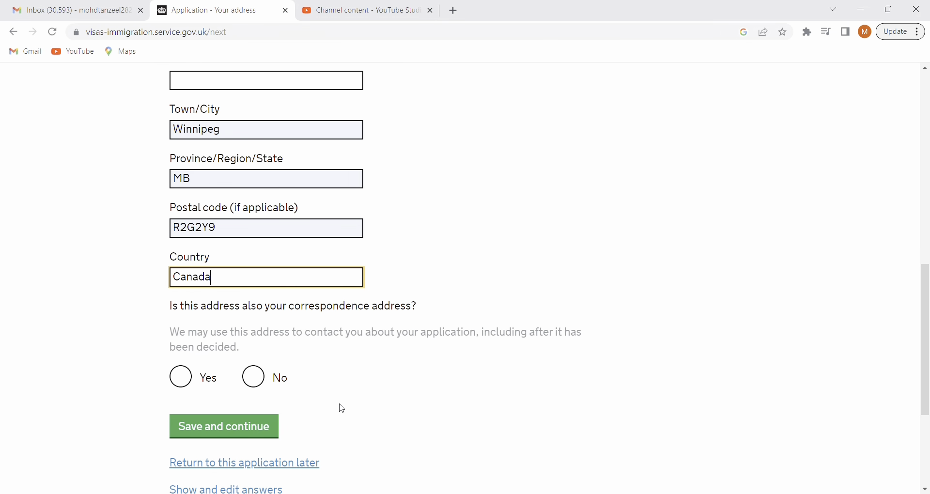
- Answer Yes to the home address also being the correspondence address, and save to continue
{"action": "left_click", "coordinate": [181, 377]}
{"action": "scroll", "coordinate": [252, 376], "scroll_direction": "down", "scroll_amount": 1}
{"action": "left_click", "coordinate": [251, 375]}
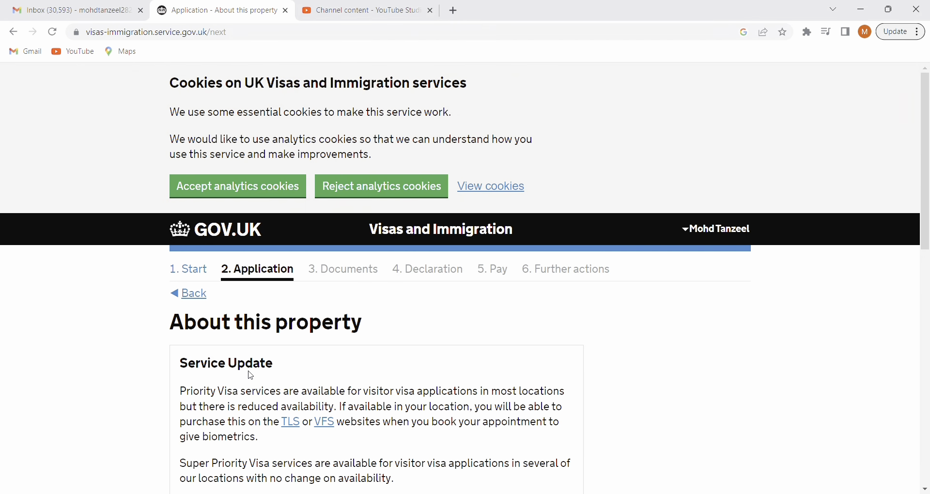
- State that the applicant has lived at this address for 14 months and rents it, and save to continue
{"action": "scroll", "coordinate": [251, 375], "scroll_direction": "down", "scroll_amount": 5}
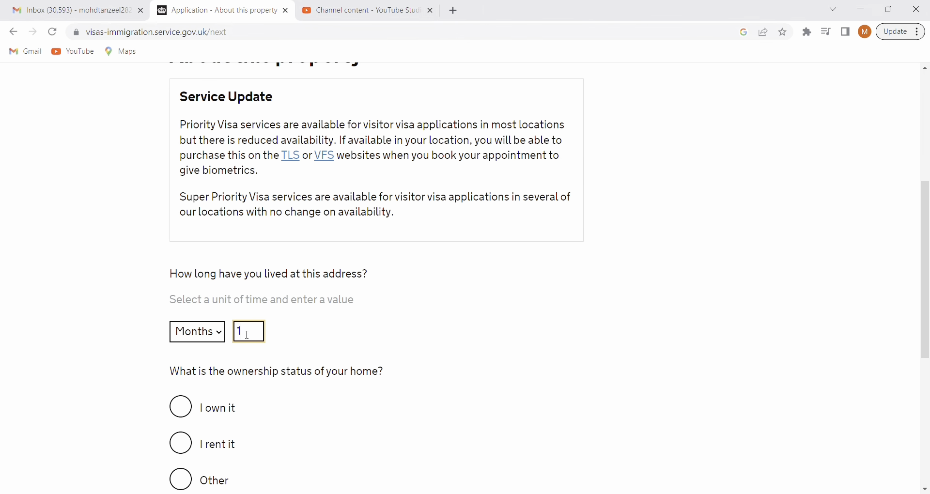
{"action": "scroll", "coordinate": [247, 334], "scroll_direction": "down", "scroll_amount": 3}
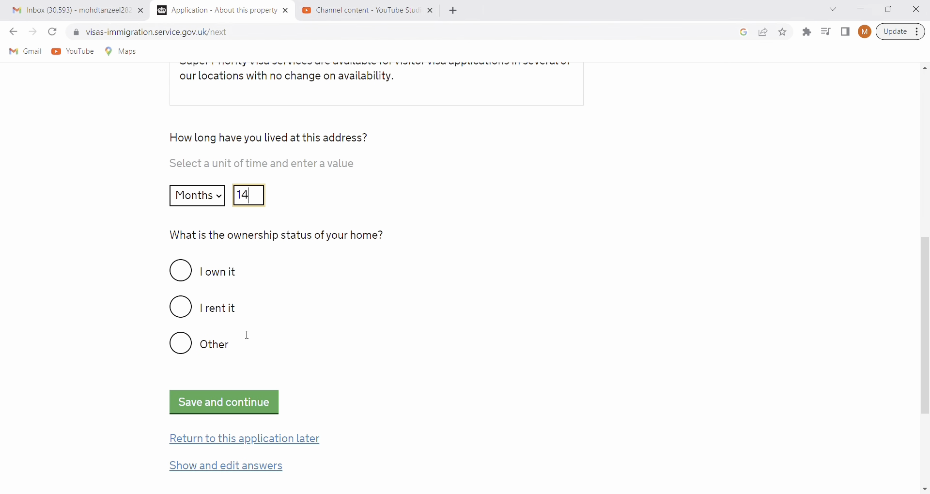
{"action": "left_click", "coordinate": [185, 309]}
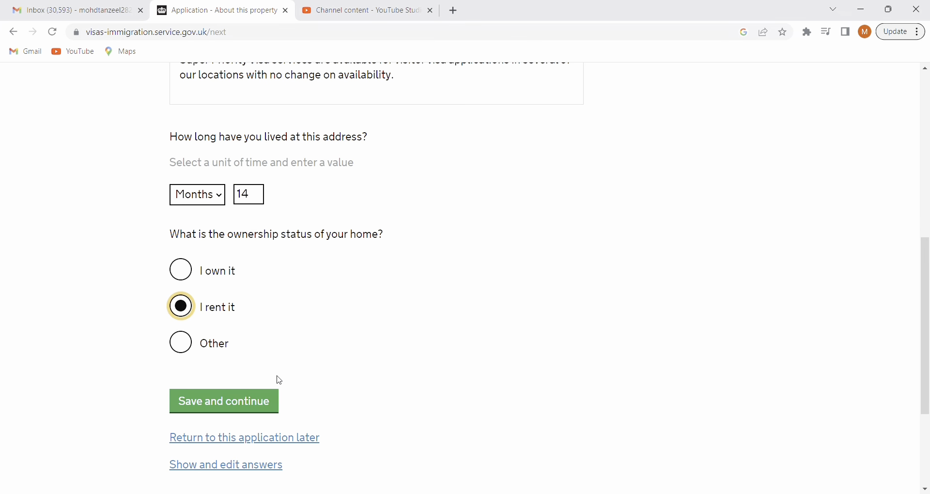
{"action": "left_click", "coordinate": [237, 406]}
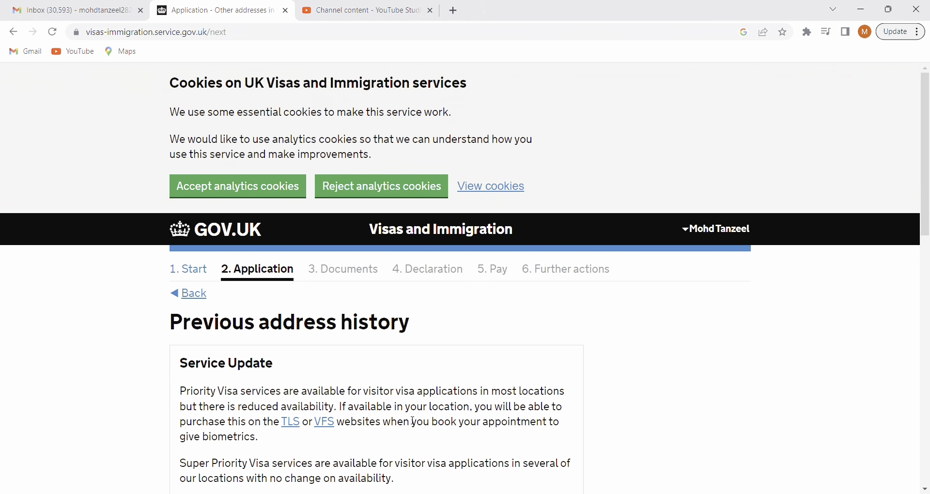
- Fill in the previous non-UK address in Canada, lived at from 01 2022 to 03 2022, and save to continue
{"action": "scroll", "coordinate": [413, 422], "scroll_direction": "down", "scroll_amount": 5}
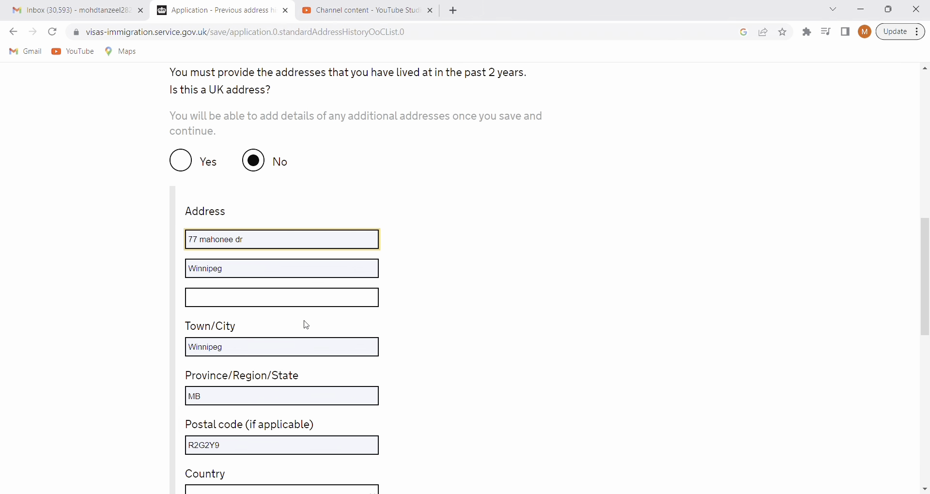
{"action": "left_click", "coordinate": [295, 280]}
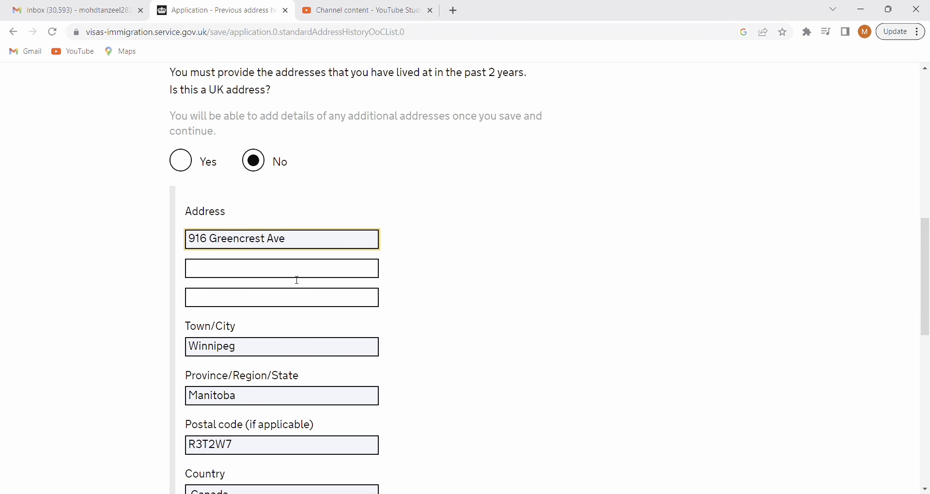
{"action": "scroll", "coordinate": [297, 280], "scroll_direction": "down", "scroll_amount": 3}
{"action": "scroll", "coordinate": [294, 280], "scroll_direction": "down", "scroll_amount": 5}
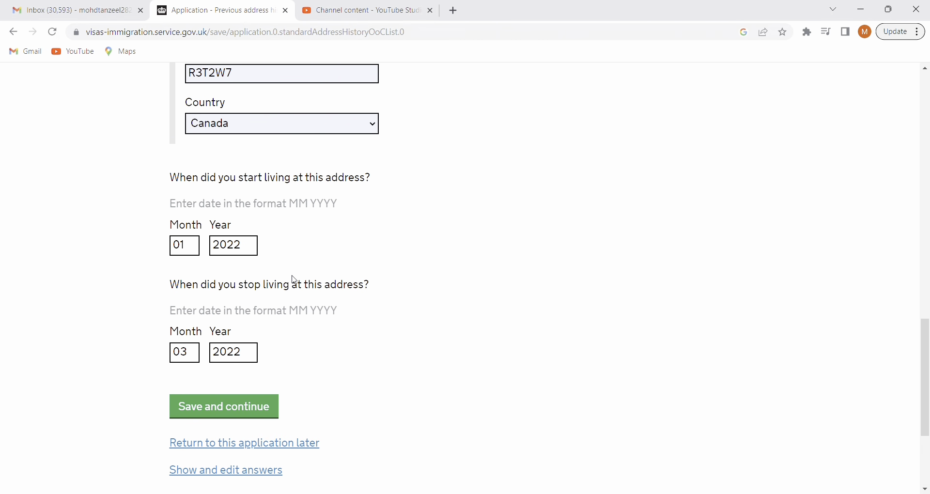
{"action": "left_click", "coordinate": [261, 412]}
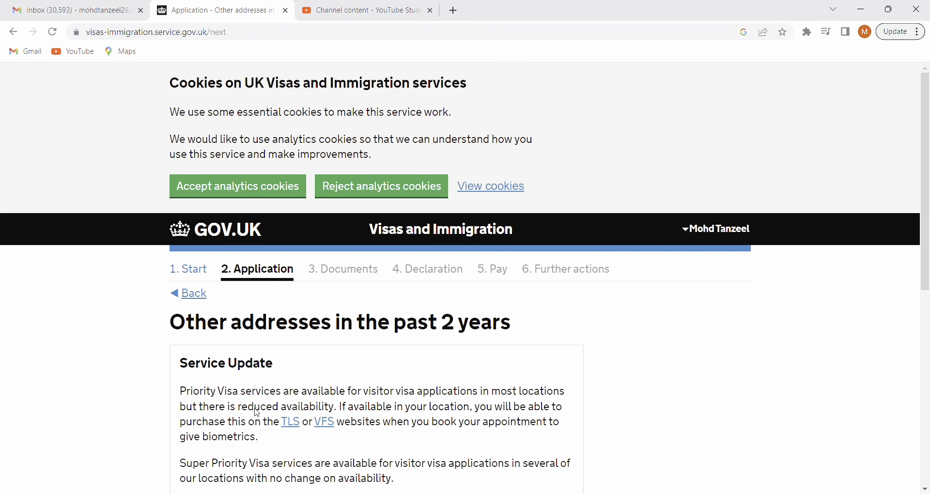
- Answer No to having lived at any other addresses in the past 2 years, and save to continue
{"action": "scroll", "coordinate": [257, 413], "scroll_direction": "down", "scroll_amount": 3}
{"action": "scroll", "coordinate": [257, 413], "scroll_direction": "down", "scroll_amount": 1}
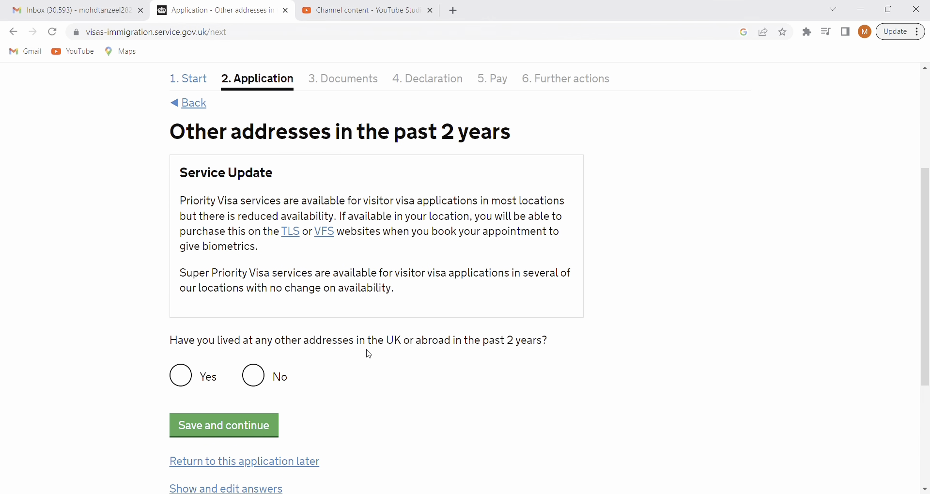
{"action": "left_click", "coordinate": [262, 379]}
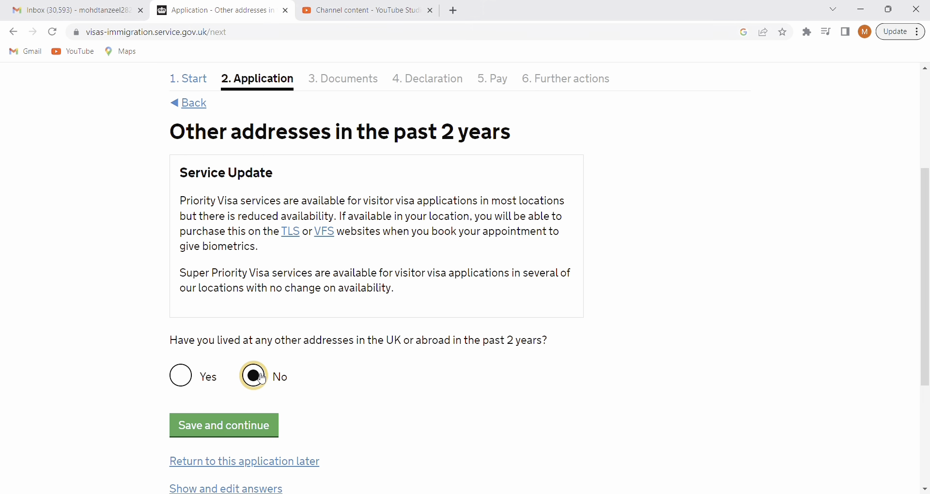
{"action": "scroll", "coordinate": [261, 379], "scroll_direction": "down", "scroll_amount": 2}
{"action": "left_click", "coordinate": [228, 339]}
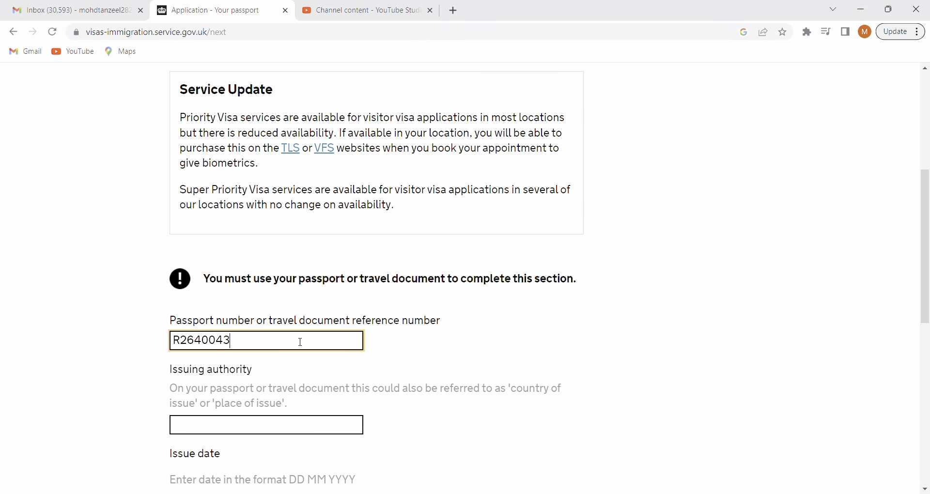
- Fill in the passport number, issuing authority India, issue date 04 07 2017 and expiry date 03 07 2027, and save to continue
{"action": "scroll", "coordinate": [300, 342], "scroll_direction": "down", "scroll_amount": 3}
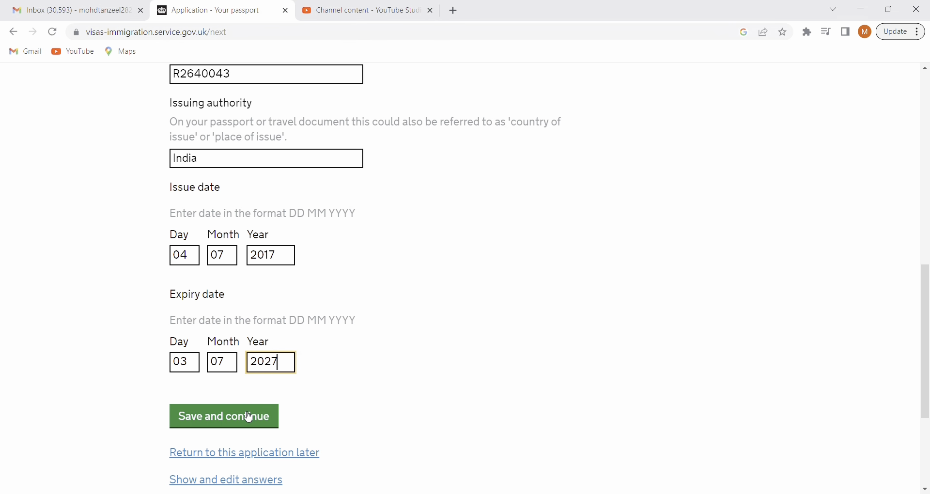
{"action": "left_click", "coordinate": [248, 415]}
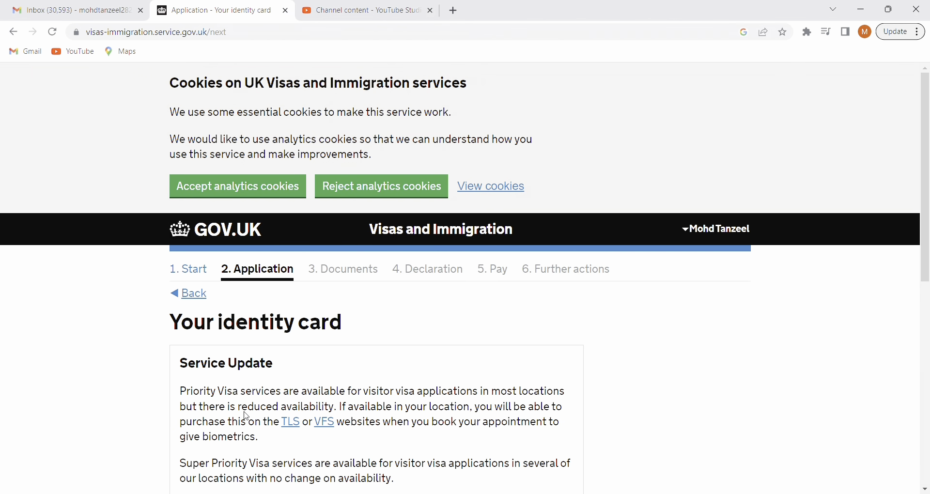
- Answer No to having a valid national identity card, and save to continue
{"action": "scroll", "coordinate": [446, 350], "scroll_direction": "down", "scroll_amount": 3}
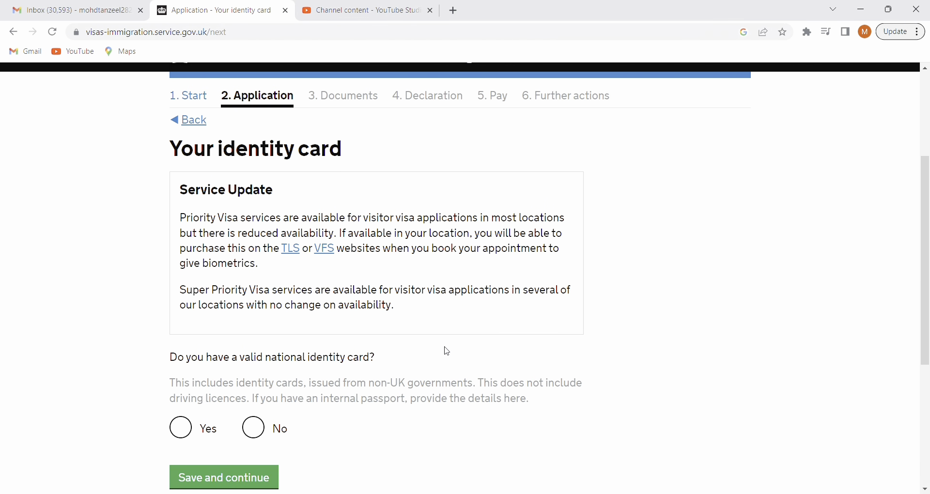
{"action": "left_click", "coordinate": [254, 428]}
{"action": "scroll", "coordinate": [246, 320], "scroll_direction": "down", "scroll_amount": 3}
{"action": "left_click", "coordinate": [246, 320]}
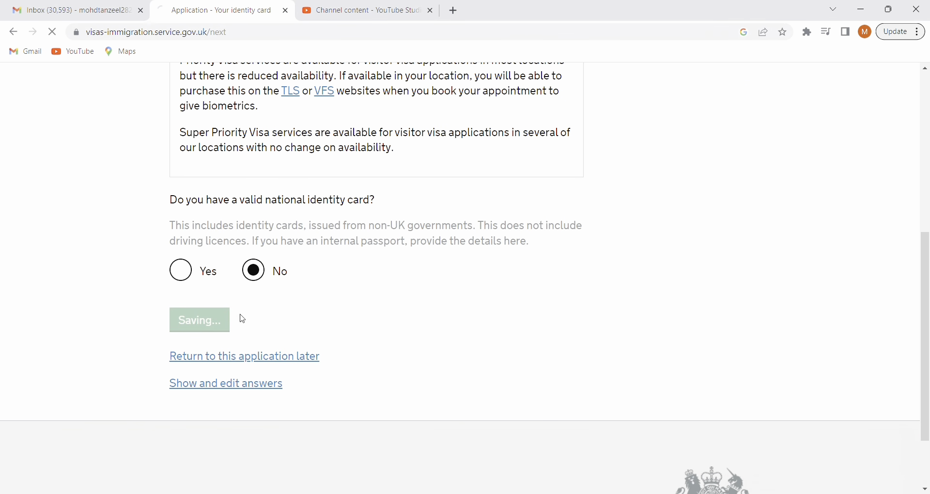
- Enter India as country of nationality and birth, Malerkotla as place of birth and the applicant's date of birth, and save to continue
{"action": "scroll", "coordinate": [352, 350], "scroll_direction": "down", "scroll_amount": 3}
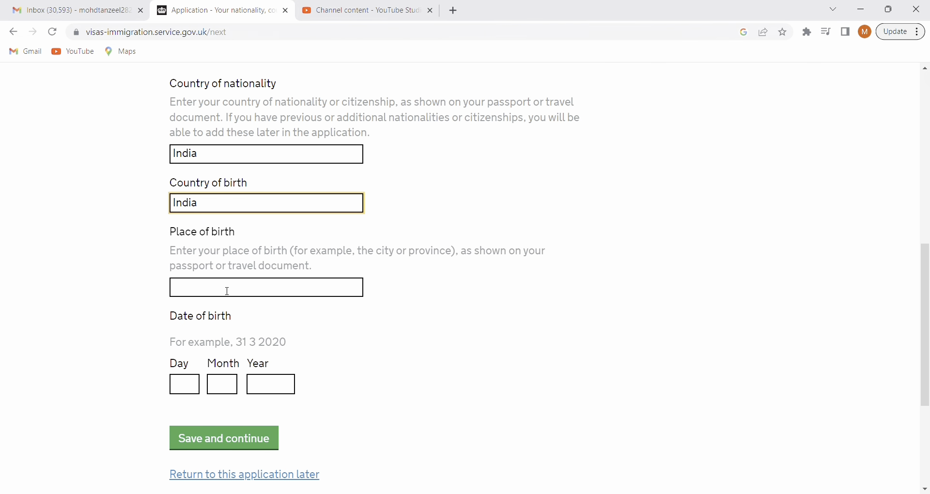
{"action": "left_click", "coordinate": [228, 291]}
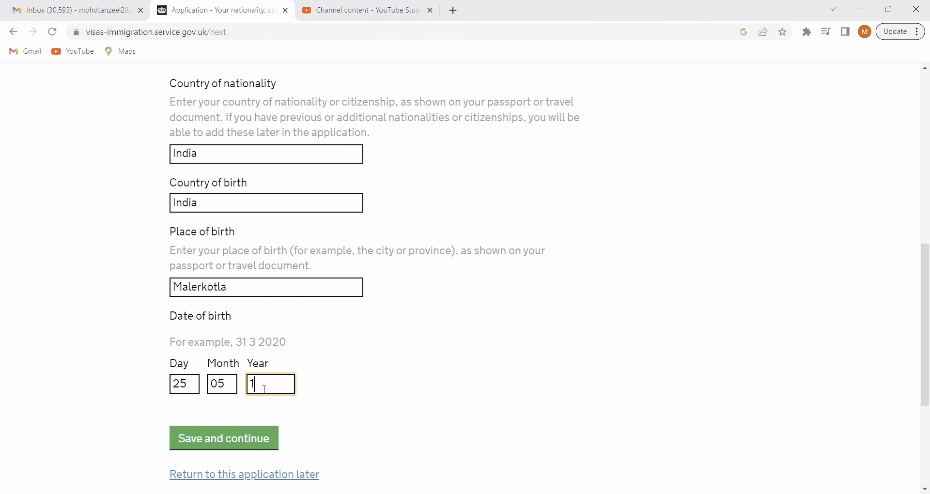
{"action": "type", "text": "996"}
{"action": "left_click", "coordinate": [253, 439]}
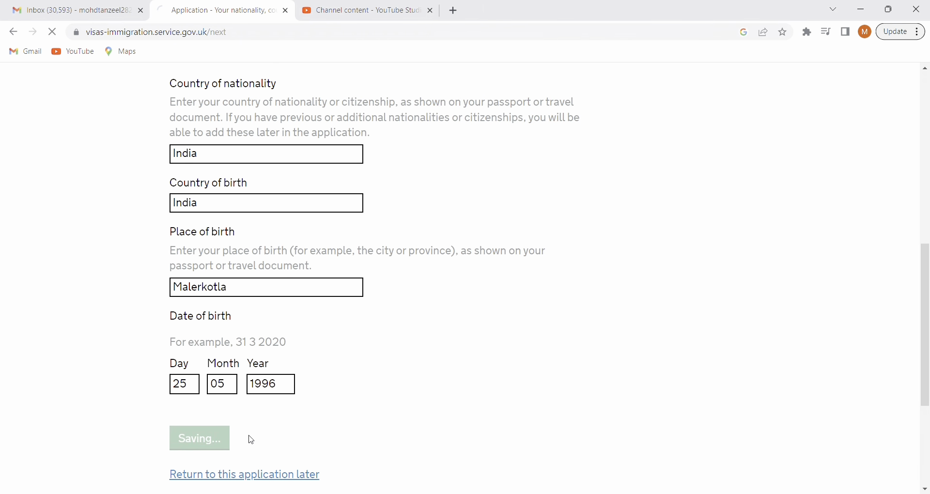
- Answer No to holding or ever having held any other nationality or citizenship, and save to continue
{"action": "scroll", "coordinate": [251, 440], "scroll_direction": "down", "scroll_amount": 2}
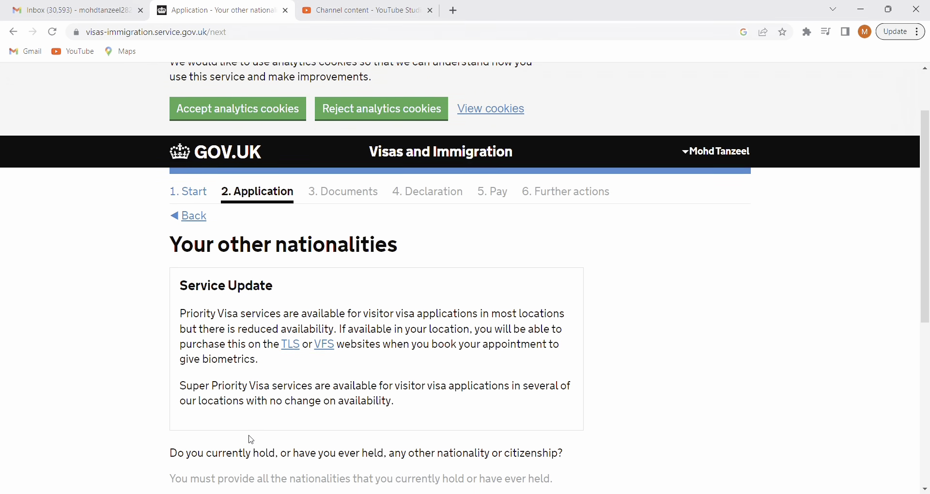
{"action": "scroll", "coordinate": [251, 440], "scroll_direction": "down", "scroll_amount": 4}
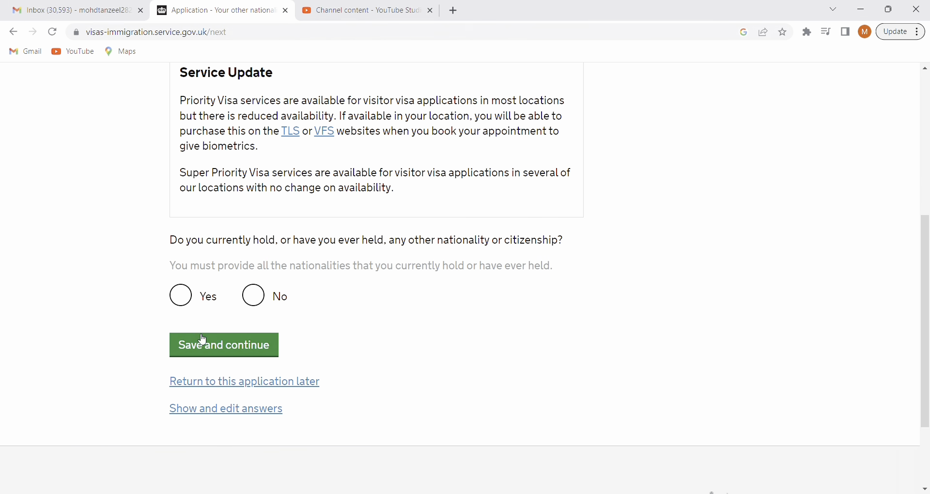
{"action": "left_click", "coordinate": [254, 297]}
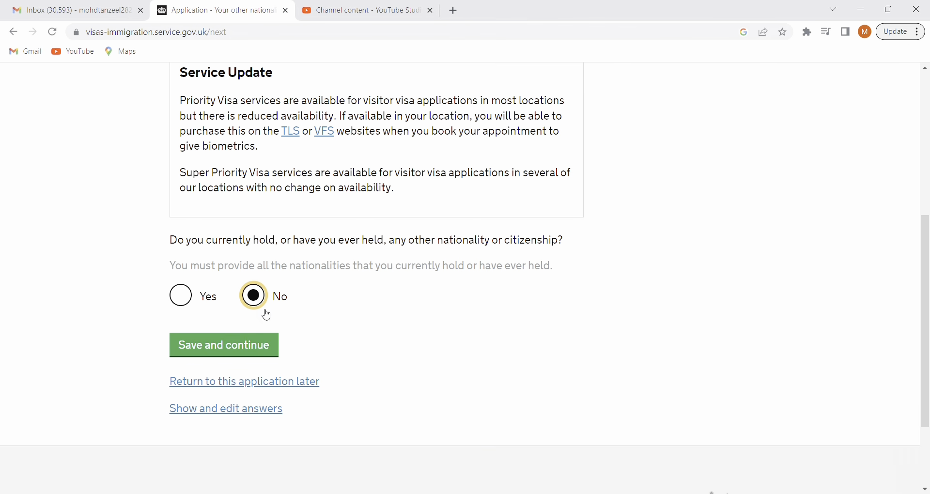
{"action": "left_click", "coordinate": [259, 344]}
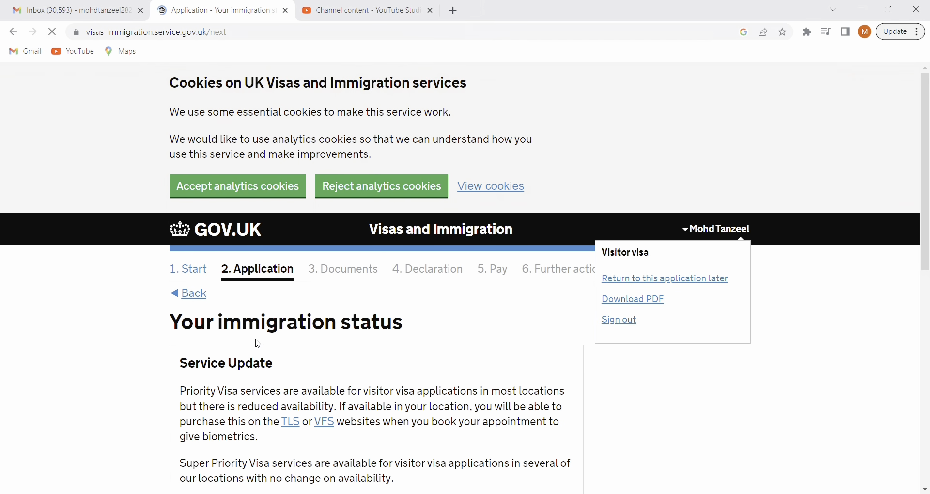
- State that the applicant has a temporary visa to be in Canada, valid until 12 10 2024
{"action": "scroll", "coordinate": [258, 345], "scroll_direction": "down", "scroll_amount": 3}
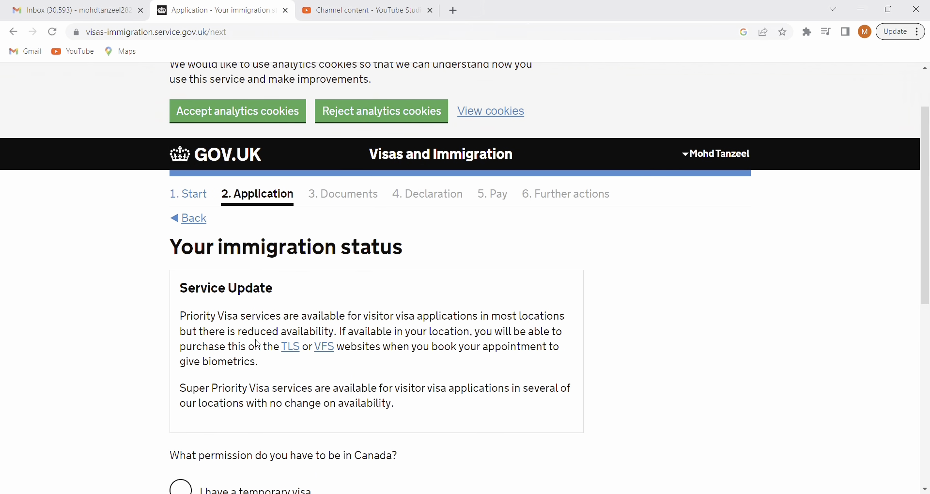
{"action": "scroll", "coordinate": [259, 345], "scroll_direction": "down", "scroll_amount": 2}
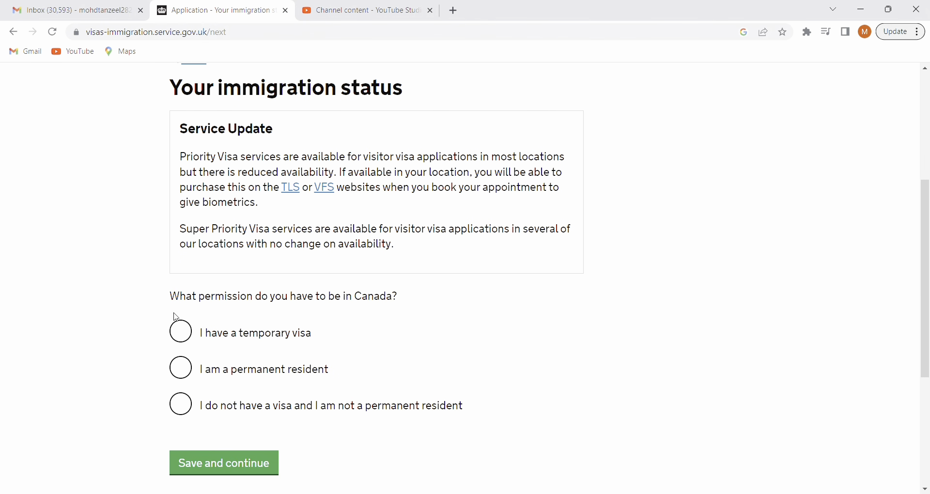
{"action": "left_click", "coordinate": [187, 331]}
{"action": "scroll", "coordinate": [191, 335], "scroll_direction": "down", "scroll_amount": 2}
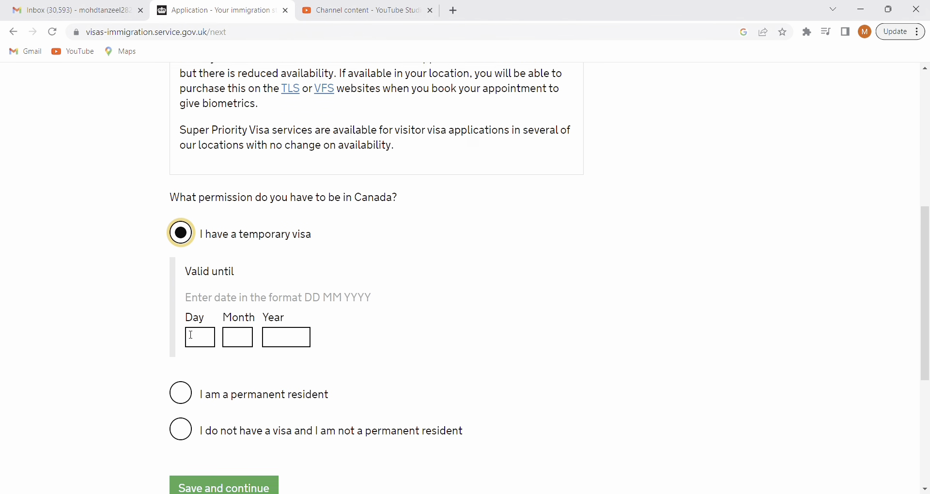
{"action": "scroll", "coordinate": [191, 335], "scroll_direction": "down", "scroll_amount": 1}
{"action": "left_click", "coordinate": [194, 312]}
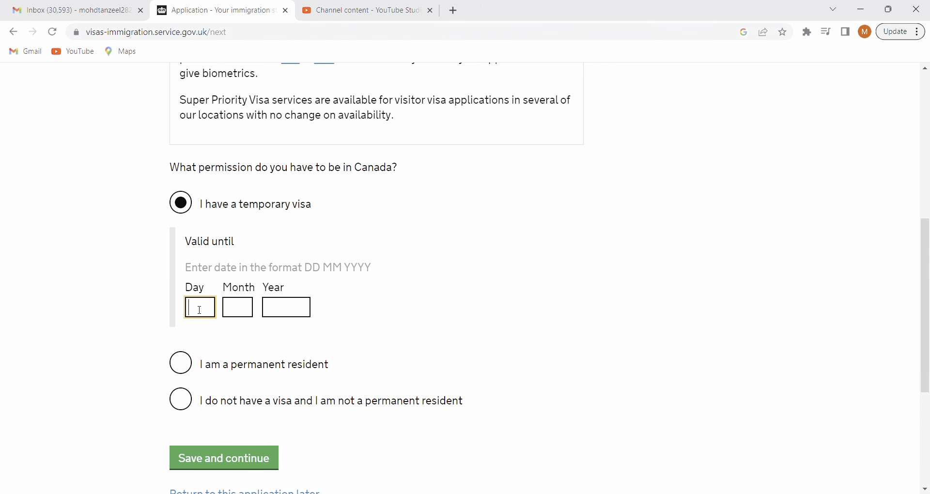
{"action": "scroll", "coordinate": [196, 310], "scroll_direction": "down", "scroll_amount": 2}
{"action": "type", "text": "12"}
{"action": "key", "text": "Tab"}
{"action": "type", "text": "10"}
{"action": "key", "text": "Tab"}
{"action": "type", "text": "2024"}
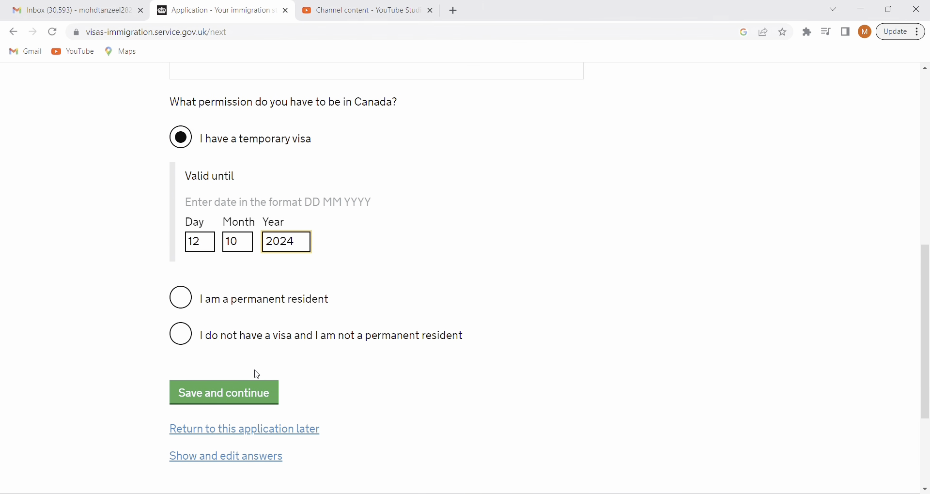
- Save the immigration status answer, set the employment status to Employed, and save to continue
{"action": "left_click", "coordinate": [237, 398]}
{"action": "scroll", "coordinate": [238, 398], "scroll_direction": "down", "scroll_amount": 5}
{"action": "scroll", "coordinate": [238, 398], "scroll_direction": "down", "scroll_amount": 1}
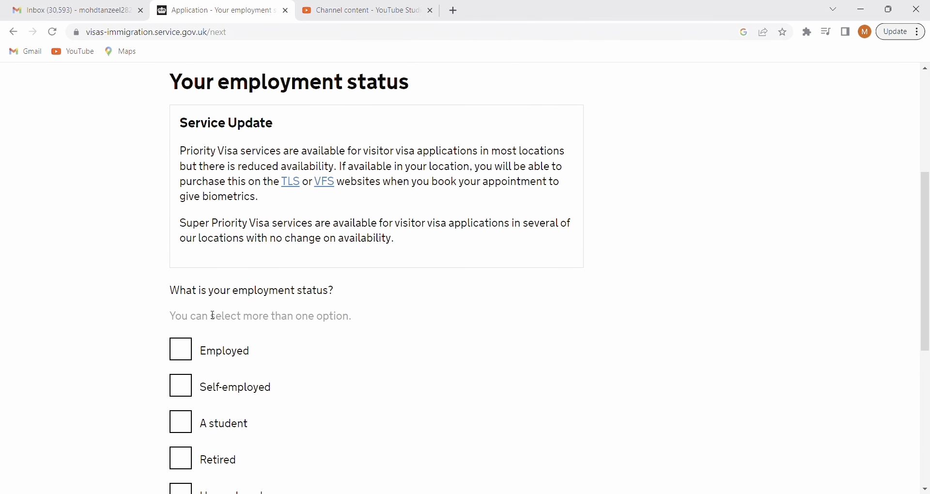
{"action": "scroll", "coordinate": [238, 383], "scroll_direction": "down", "scroll_amount": 3}
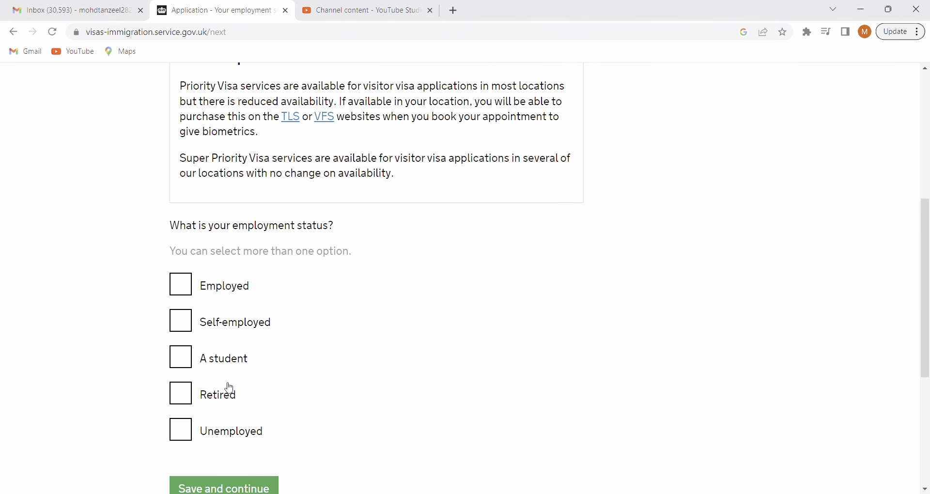
{"action": "left_click", "coordinate": [181, 273]}
{"action": "scroll", "coordinate": [181, 275], "scroll_direction": "down", "scroll_amount": 6}
{"action": "left_click", "coordinate": [212, 308]}
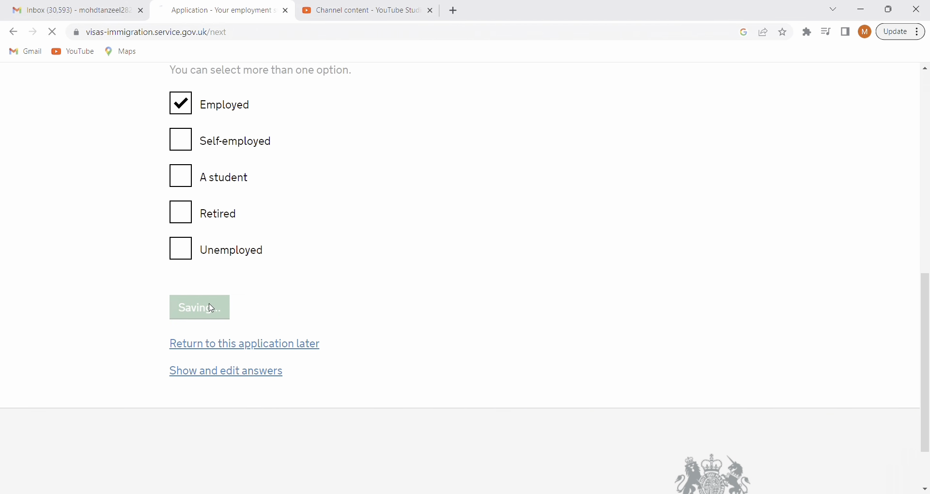
- Enter the employer's name, address in Canada and telephone number with employment start date 06 2023, and save to continue
{"action": "scroll", "coordinate": [211, 309], "scroll_direction": "down", "scroll_amount": 4}
{"action": "scroll", "coordinate": [212, 308], "scroll_direction": "down", "scroll_amount": 3}
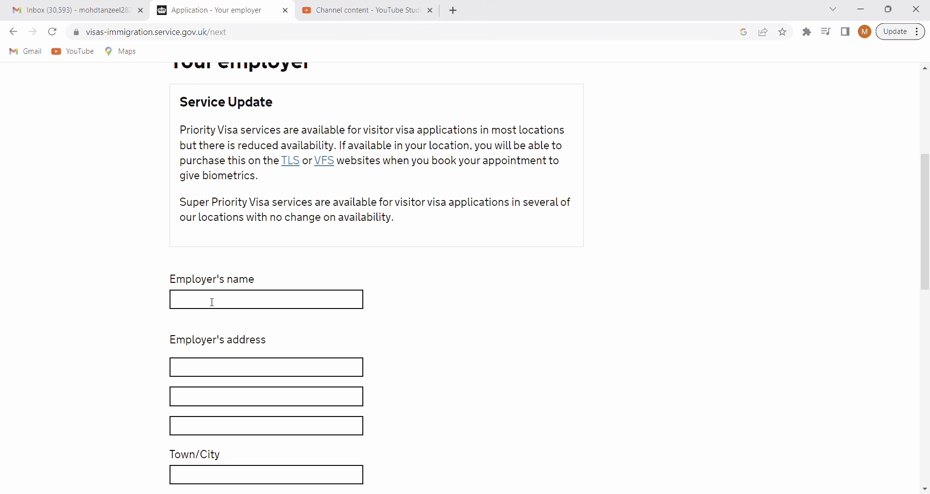
{"action": "left_click", "coordinate": [211, 302]}
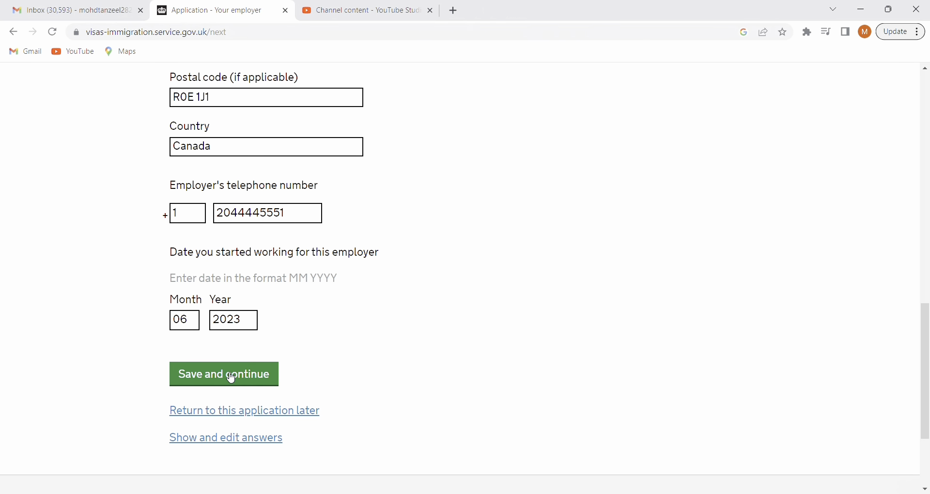
{"action": "left_click", "coordinate": [257, 377]}
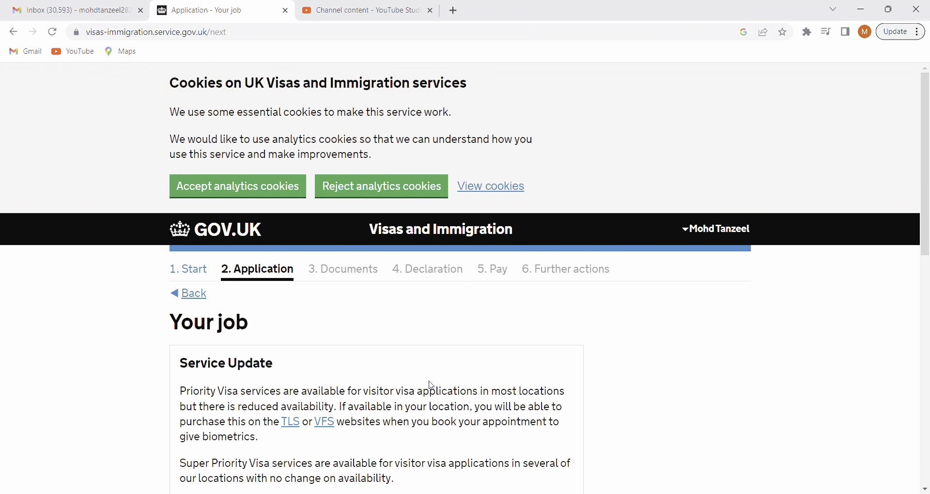
- Enter job title Shift Supervisor, monthly after-tax earnings of CAD 1800 and a description of managing the front line, stock and orders, and save to continue
{"action": "scroll", "coordinate": [431, 386], "scroll_direction": "down", "scroll_amount": 5}
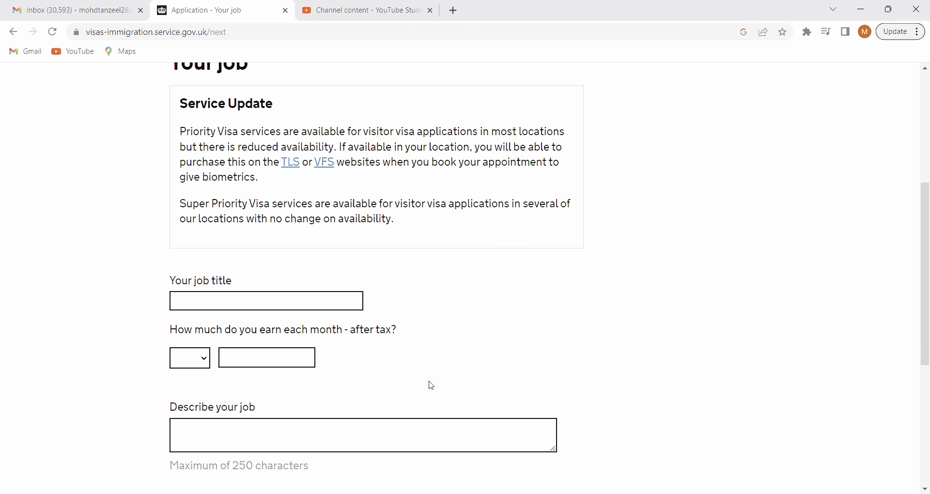
{"action": "scroll", "coordinate": [317, 352], "scroll_direction": "down", "scroll_amount": 1}
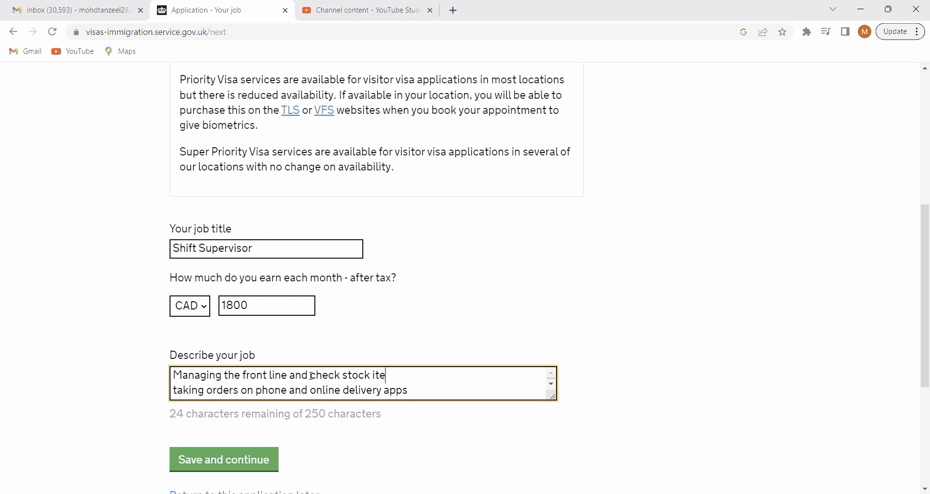
{"action": "type", "text": "ms"}
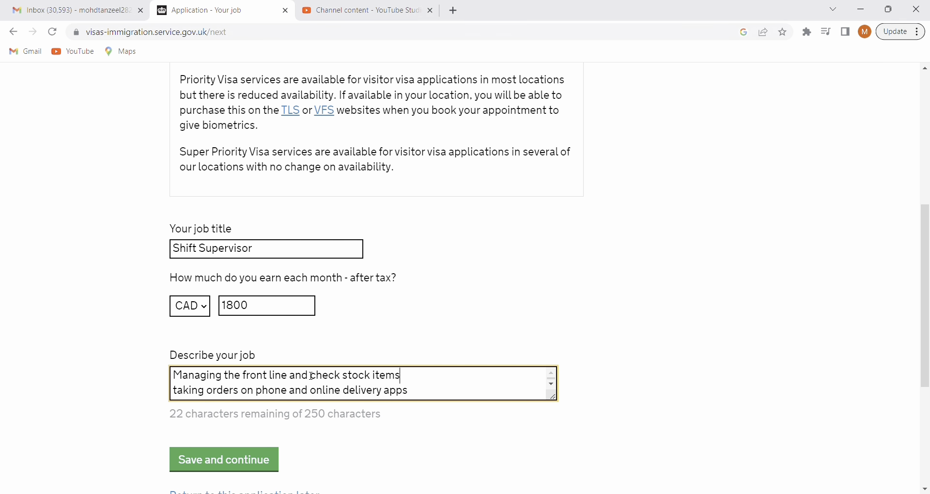
{"action": "left_click", "coordinate": [251, 463]}
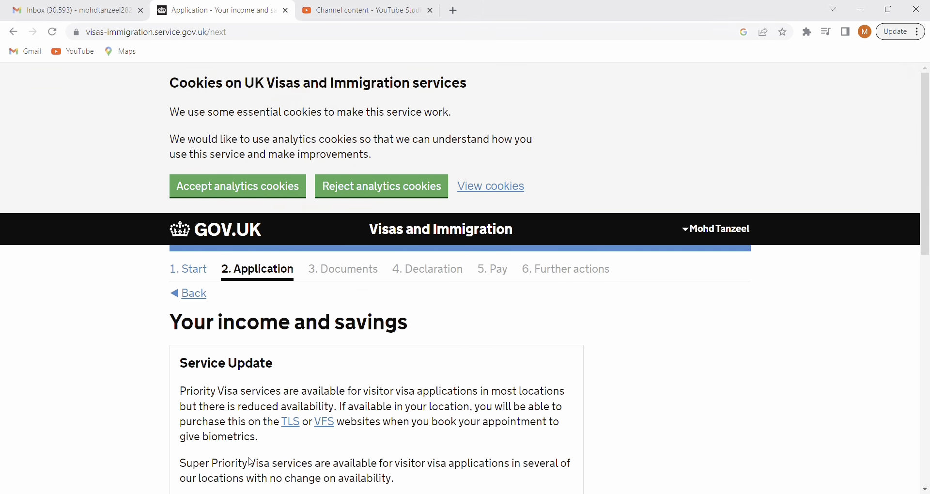
- Declare another regular additional income of CAD 30000 a year and savings of GBP 22000, and save to continue
{"action": "scroll", "coordinate": [251, 462], "scroll_direction": "down", "scroll_amount": 5}
{"action": "scroll", "coordinate": [251, 463], "scroll_direction": "down", "scroll_amount": 3}
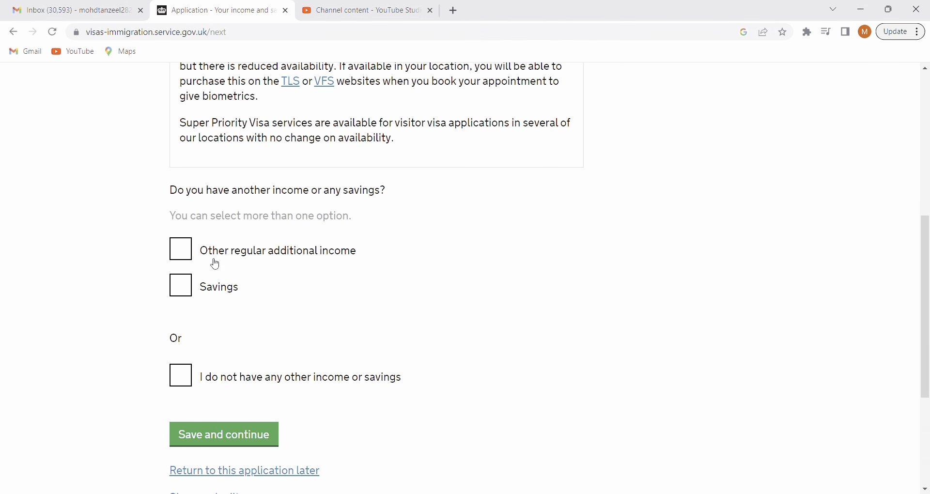
{"action": "left_click", "coordinate": [183, 250]}
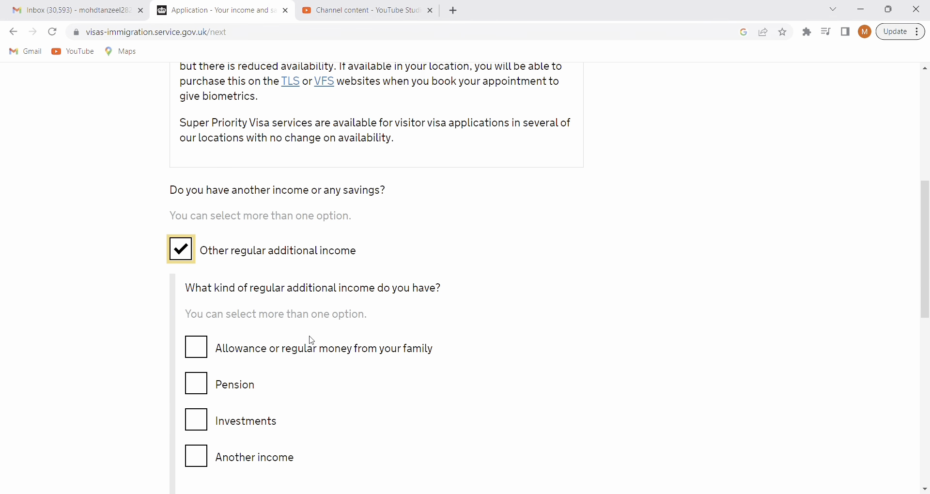
{"action": "scroll", "coordinate": [316, 373], "scroll_direction": "down", "scroll_amount": 3}
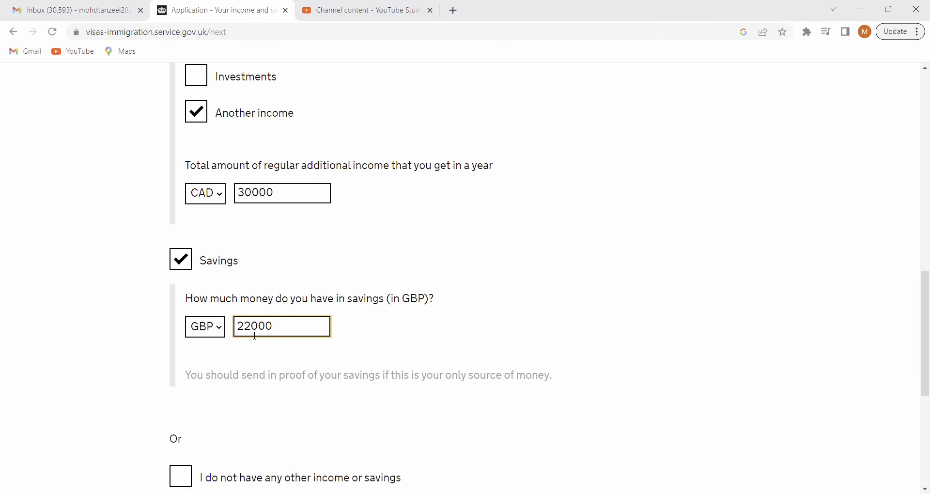
{"action": "scroll", "coordinate": [255, 336], "scroll_direction": "down", "scroll_amount": 3}
{"action": "left_click", "coordinate": [236, 393]}
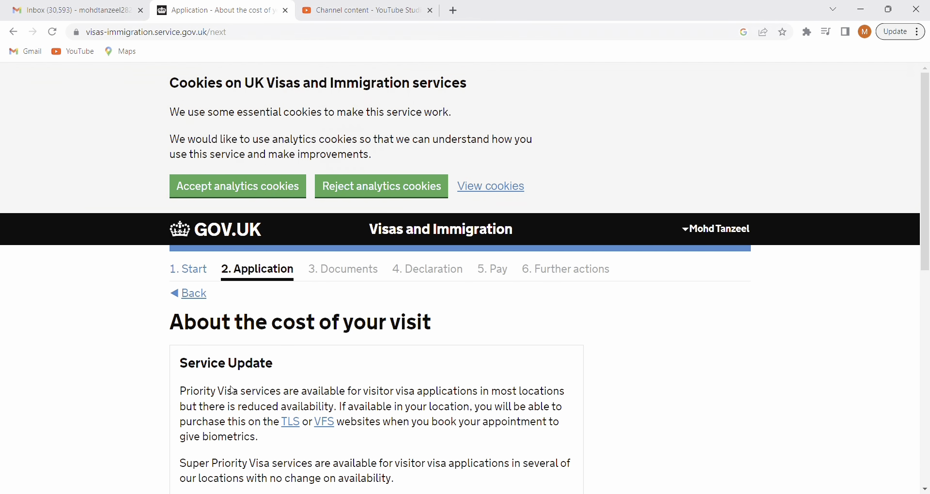
- Set the money personally planned for the UK visit to CAD 3000, and save to continue
{"action": "scroll", "coordinate": [233, 389], "scroll_direction": "down", "scroll_amount": 6}
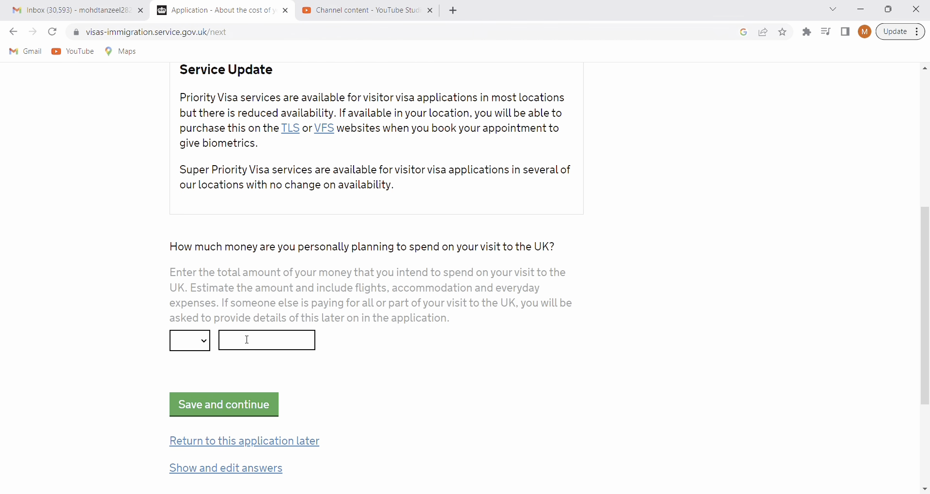
{"action": "left_click", "coordinate": [245, 345]}
{"action": "type", "text": "3"}
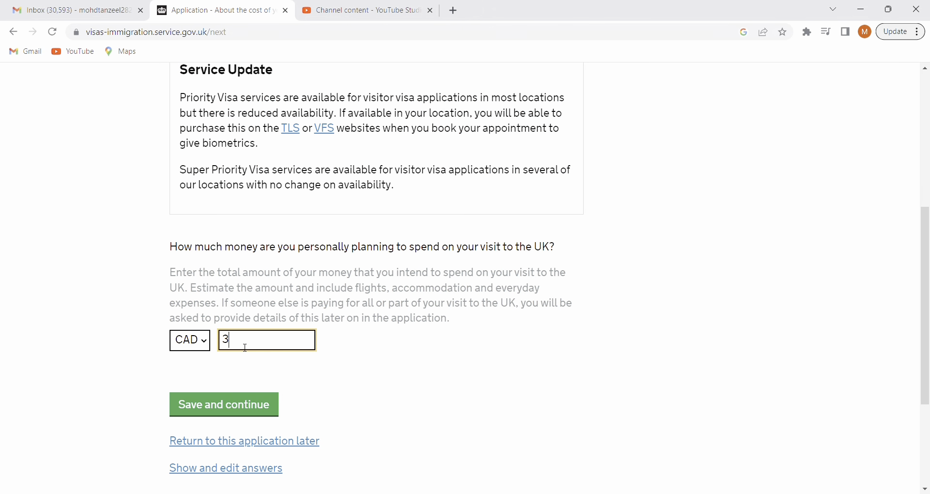
{"action": "type", "text": "000"}
{"action": "left_click", "coordinate": [240, 412]}
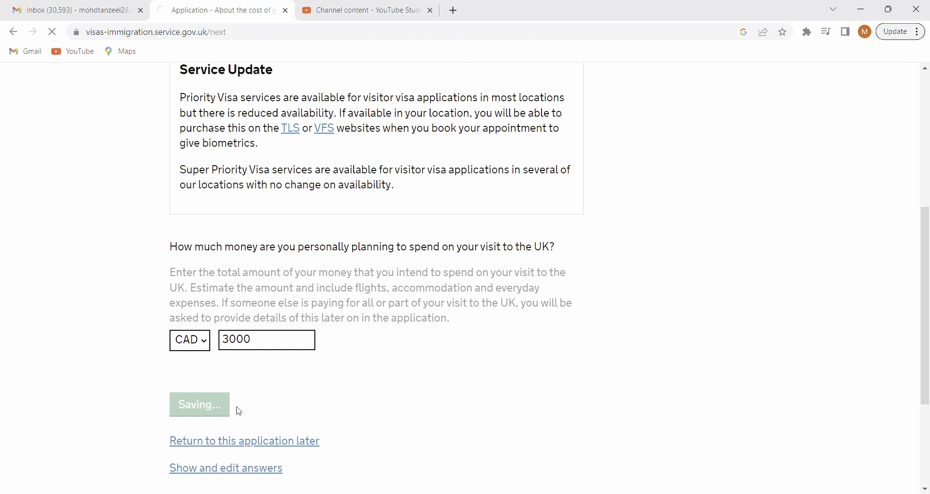
- Set the total amount spent each month to CAD 2000, and save to continue
{"action": "scroll", "coordinate": [240, 411], "scroll_direction": "down", "scroll_amount": 4}
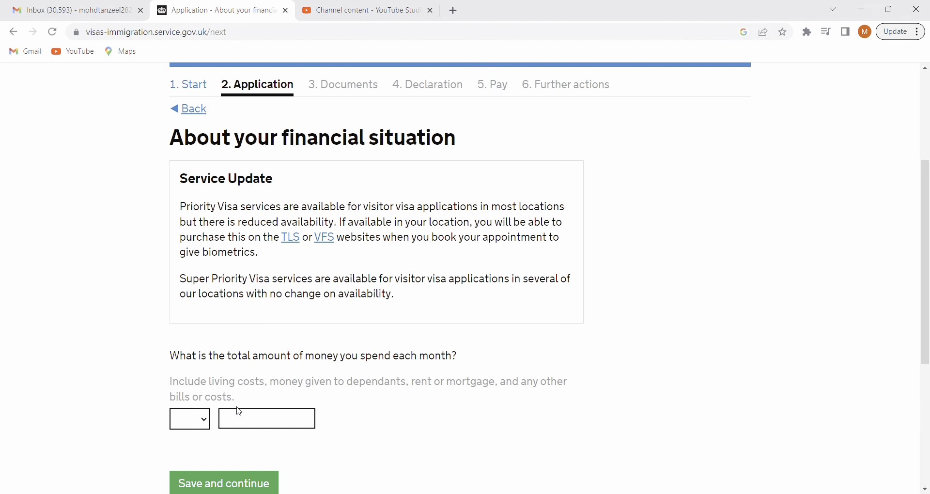
{"action": "scroll", "coordinate": [240, 411], "scroll_direction": "down", "scroll_amount": 1}
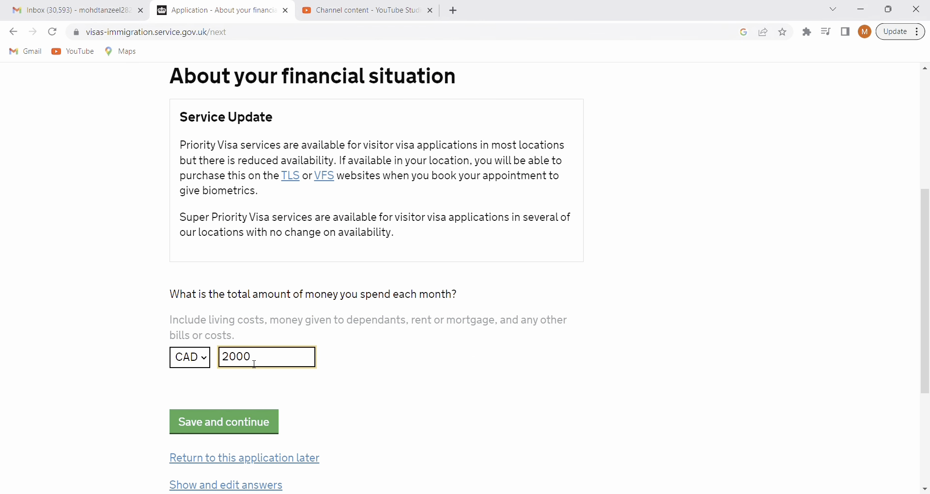
{"action": "left_click", "coordinate": [265, 424]}
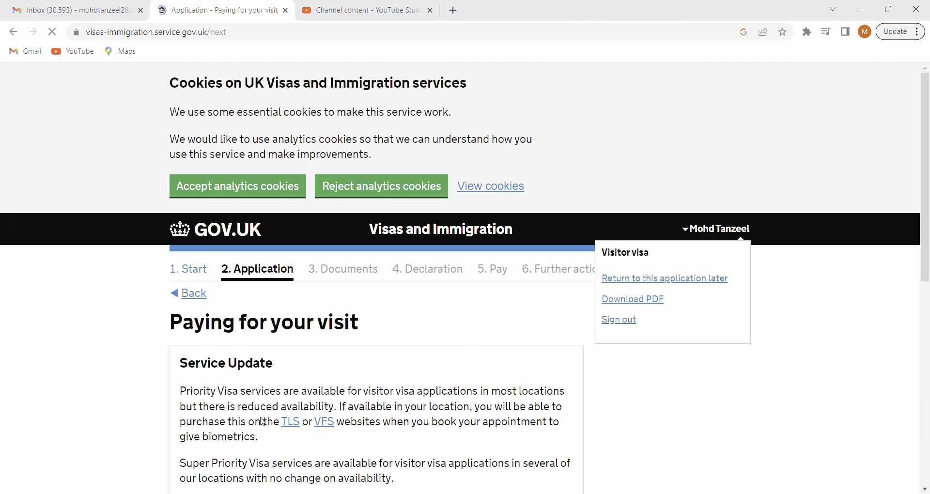
- Answer No to anyone else paying towards the cost of the visit, and save to continue
{"action": "scroll", "coordinate": [263, 423], "scroll_direction": "down", "scroll_amount": 3}
{"action": "scroll", "coordinate": [263, 423], "scroll_direction": "down", "scroll_amount": 2}
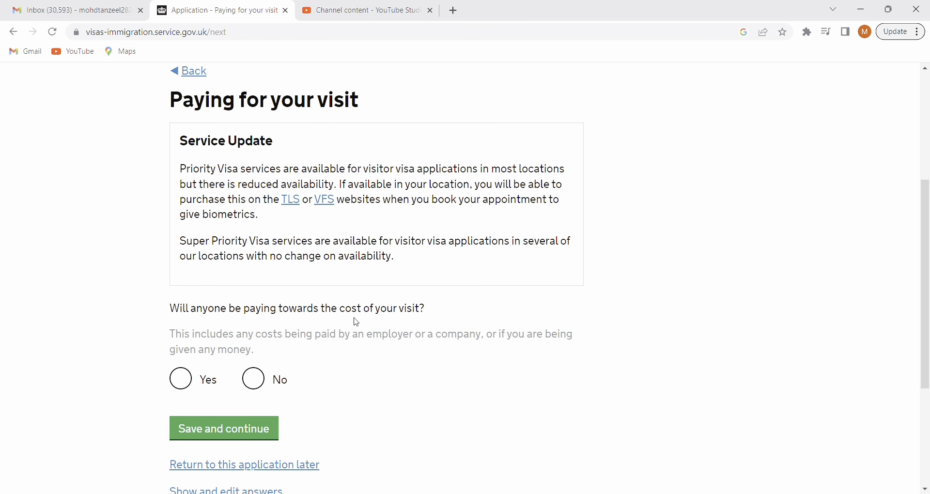
{"action": "left_click", "coordinate": [255, 381]}
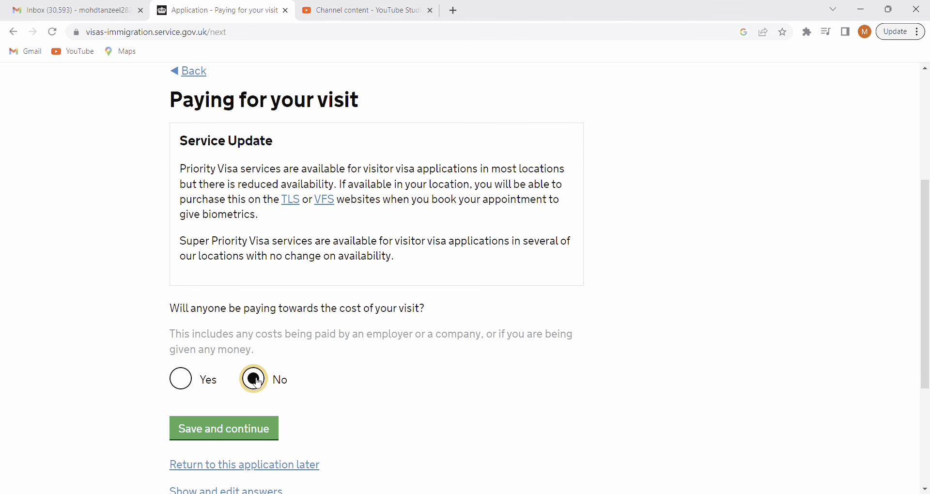
{"action": "scroll", "coordinate": [258, 384], "scroll_direction": "down", "scroll_amount": 1}
{"action": "scroll", "coordinate": [258, 384], "scroll_direction": "down", "scroll_amount": 1}
{"action": "left_click", "coordinate": [234, 366]}
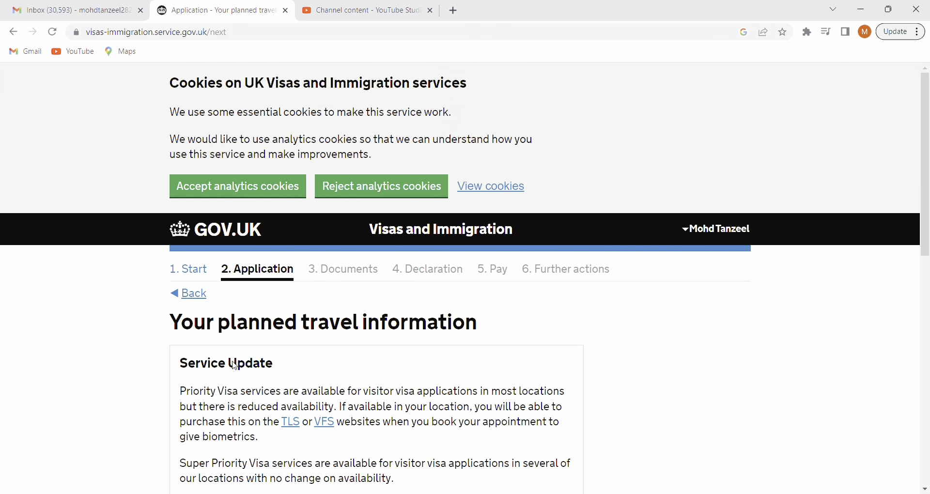
- Enter 15 08 2023 as the UK arrival date and 28 08 2023 as the departure date, and save to continue
{"action": "scroll", "coordinate": [235, 365], "scroll_direction": "down", "scroll_amount": 4}
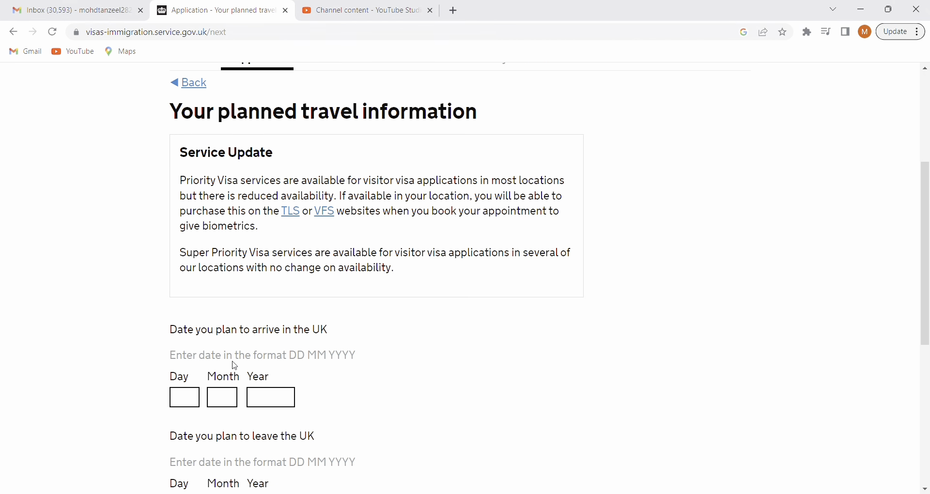
{"action": "scroll", "coordinate": [235, 366], "scroll_direction": "down", "scroll_amount": 1}
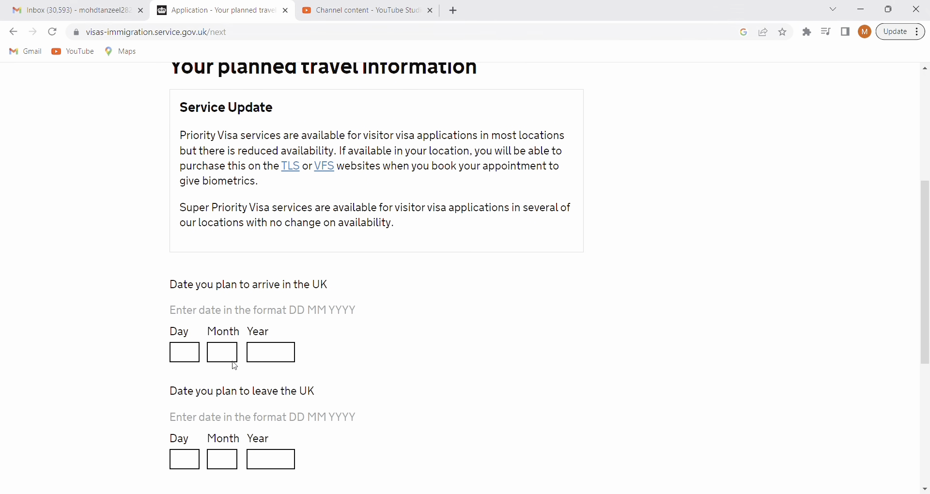
{"action": "scroll", "coordinate": [235, 366], "scroll_direction": "down", "scroll_amount": 1}
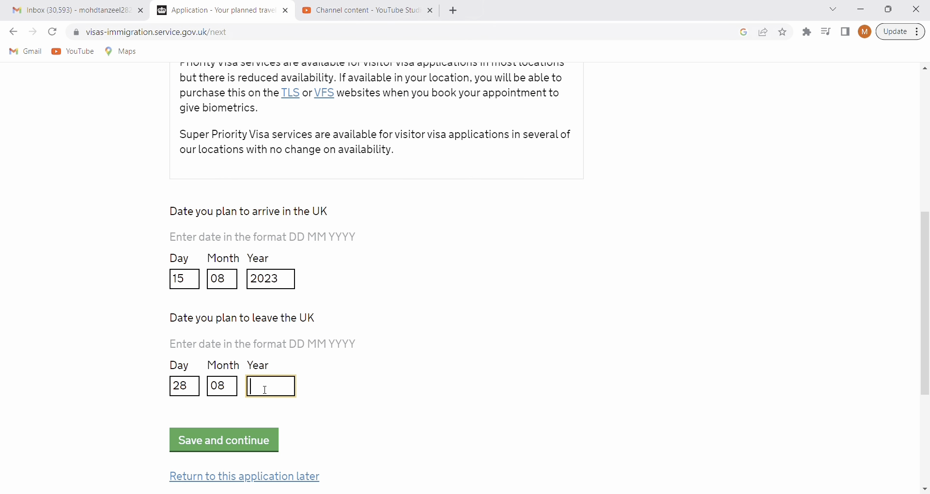
{"action": "type", "text": "2023"}
{"action": "left_click", "coordinate": [253, 446]}
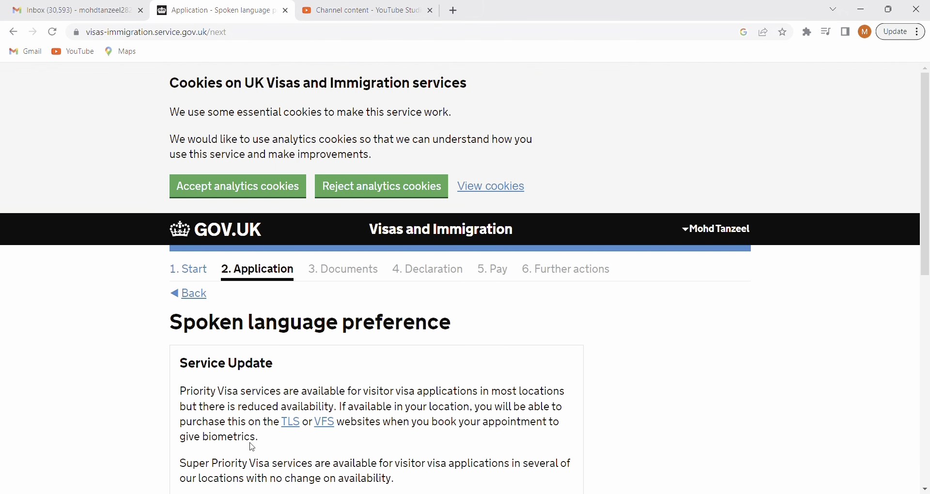
- Choose English as the preferred spoken language, and save to continue
{"action": "scroll", "coordinate": [253, 447], "scroll_direction": "down", "scroll_amount": 4}
{"action": "scroll", "coordinate": [252, 447], "scroll_direction": "down", "scroll_amount": 1}
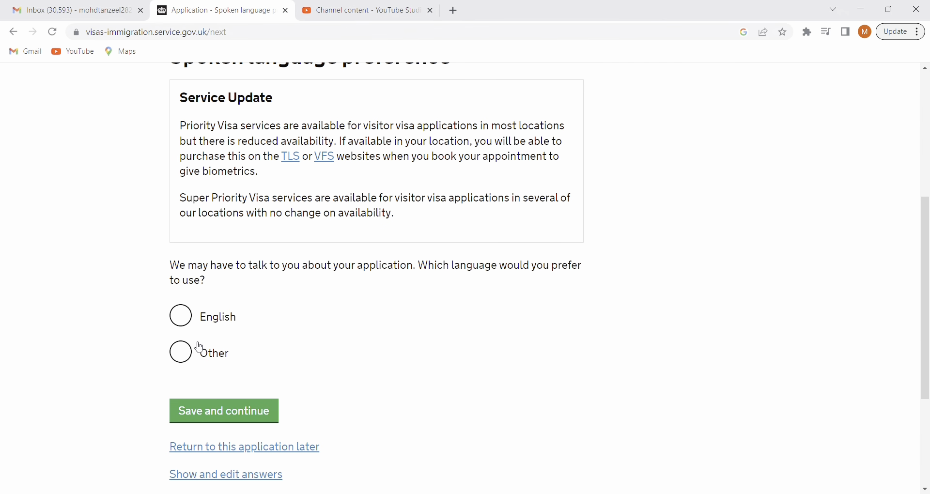
{"action": "left_click", "coordinate": [182, 322]}
{"action": "left_click", "coordinate": [246, 411]}
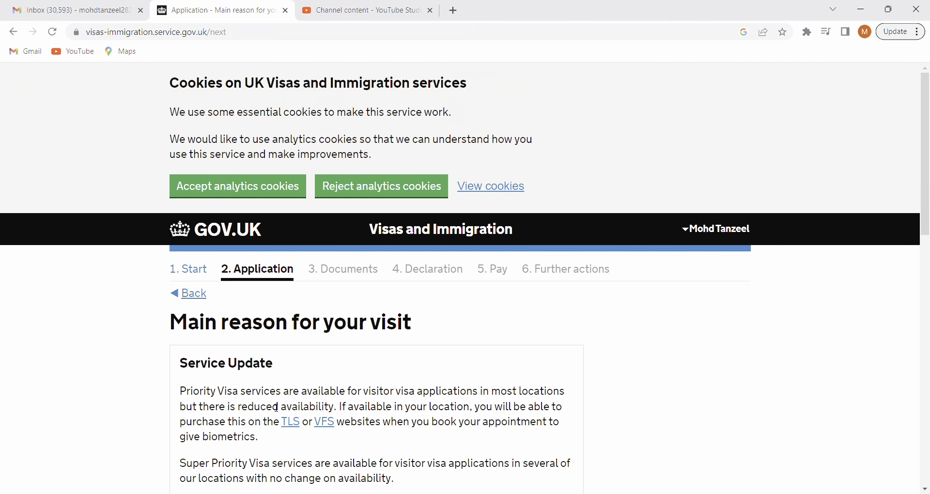
- Choose Tourism (including visiting family and friends) as the main reason for the UK visit, and save to continue
{"action": "scroll", "coordinate": [332, 407], "scroll_direction": "down", "scroll_amount": 3}
{"action": "scroll", "coordinate": [333, 407], "scroll_direction": "down", "scroll_amount": 3}
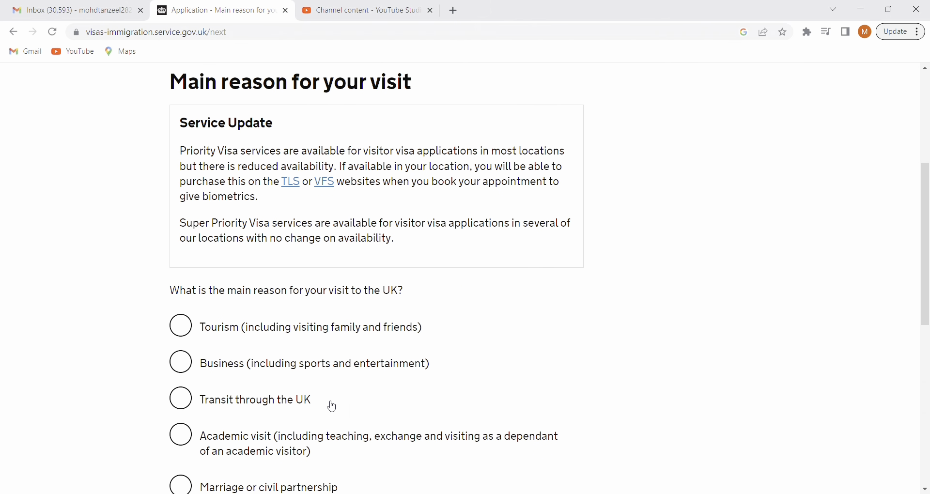
{"action": "scroll", "coordinate": [332, 406], "scroll_direction": "down", "scroll_amount": 2}
{"action": "left_click", "coordinate": [182, 141]}
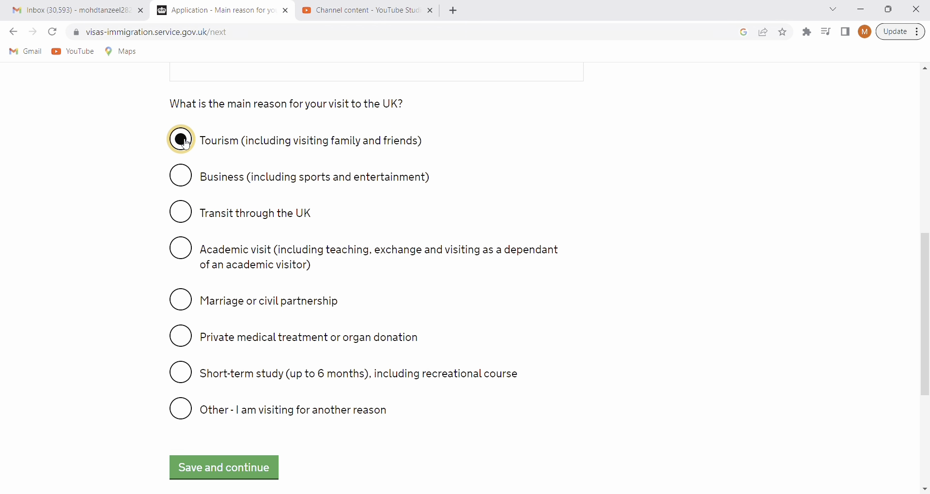
{"action": "left_click", "coordinate": [252, 469]}
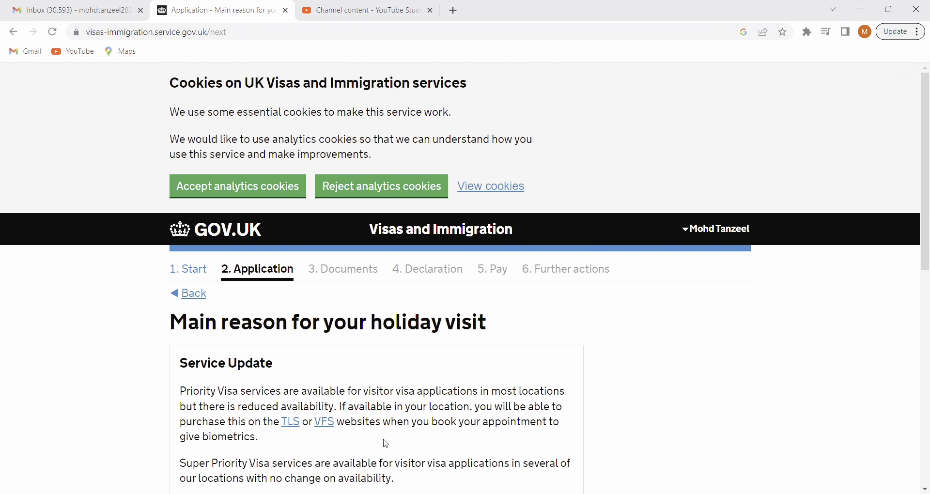
- Choose Tourist as the main reason for the holiday visit, and save to continue
{"action": "scroll", "coordinate": [386, 443], "scroll_direction": "down", "scroll_amount": 5}
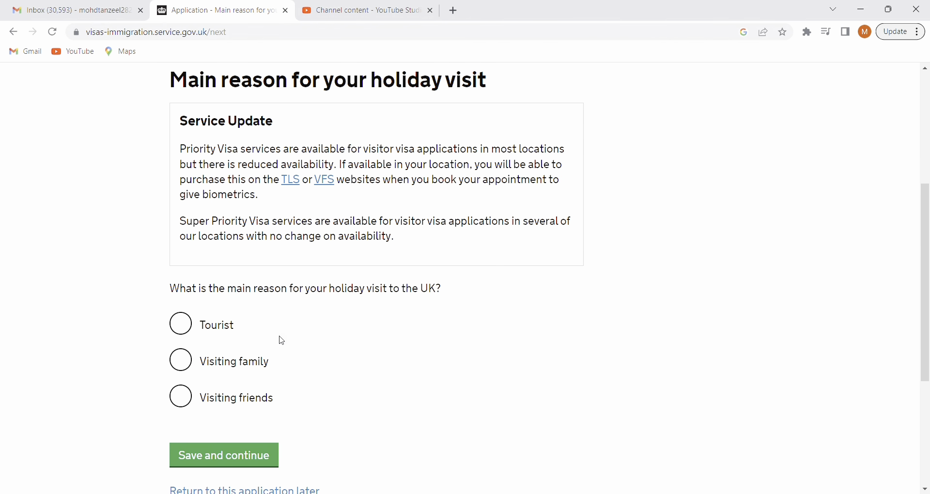
{"action": "left_click", "coordinate": [186, 329]}
{"action": "left_click", "coordinate": [235, 456]}
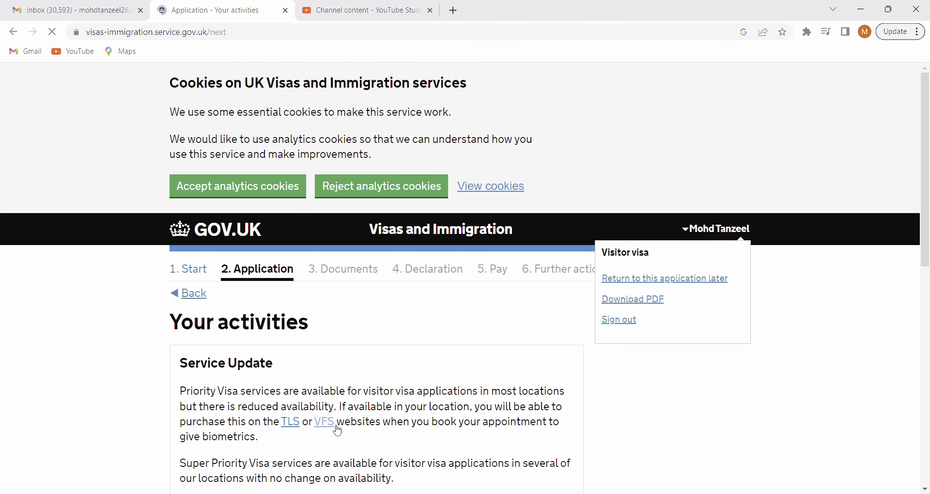
- Describe the planned activities: pictures in London streets and London bridge, Cotswolds AONB, Manchester Soccer Stadium and YouTube vlogging, and save to continue
{"action": "scroll", "coordinate": [337, 426], "scroll_direction": "down", "scroll_amount": 3}
{"action": "scroll", "coordinate": [337, 430], "scroll_direction": "down", "scroll_amount": 2}
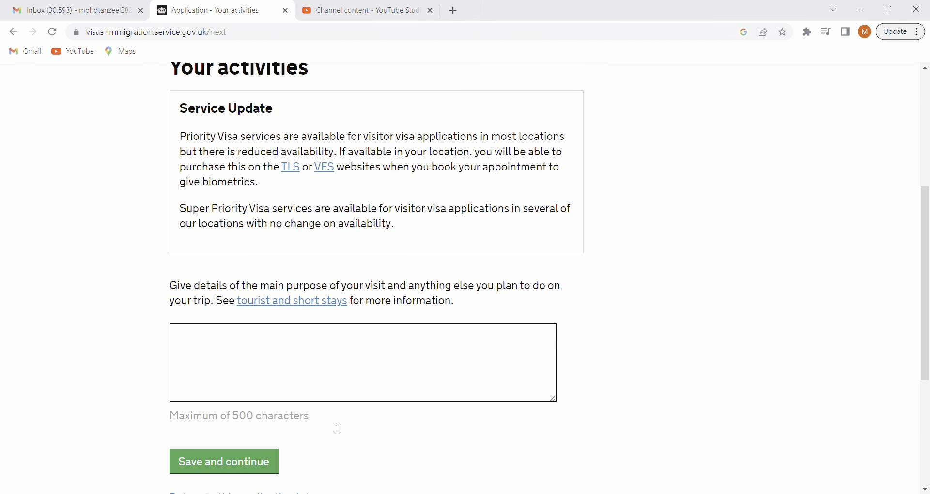
{"action": "scroll", "coordinate": [337, 431], "scroll_direction": "down", "scroll_amount": 1}
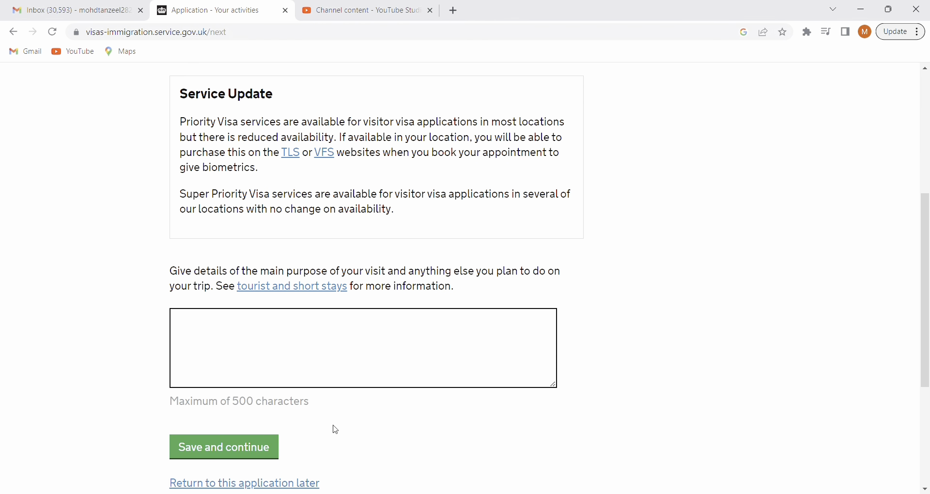
{"action": "scroll", "coordinate": [335, 429], "scroll_direction": "down", "scroll_amount": 1}
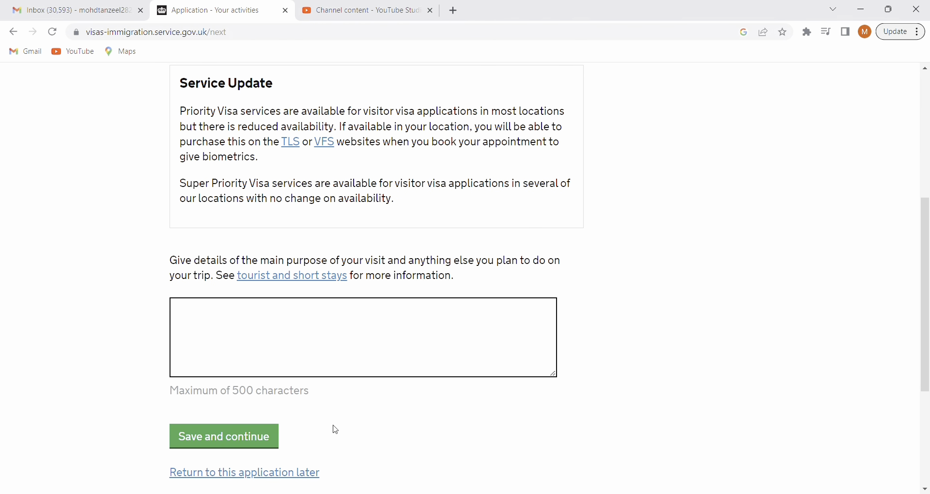
{"action": "left_click", "coordinate": [245, 316]}
{"action": "key", "text": "ctrl+v"}
{"action": "type", "text": "hannel"}
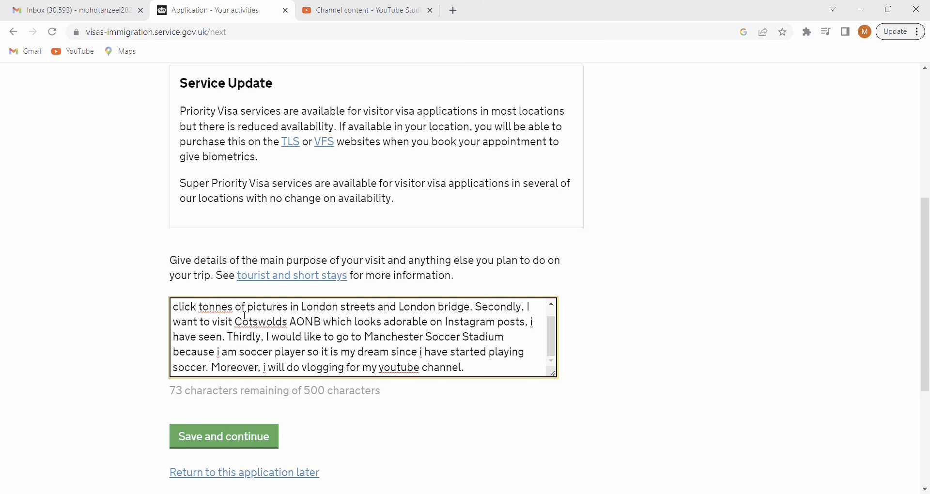
{"action": "left_click", "coordinate": [206, 437]}
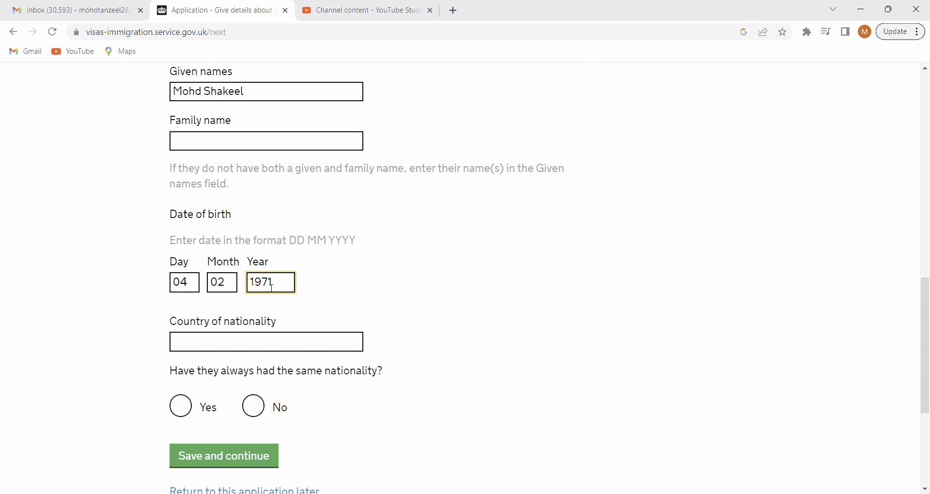
- Set the first parent's country of nationality to India, answer Yes to always having had the same nationality, and save to continue
{"action": "scroll", "coordinate": [272, 288], "scroll_direction": "down", "scroll_amount": 2}
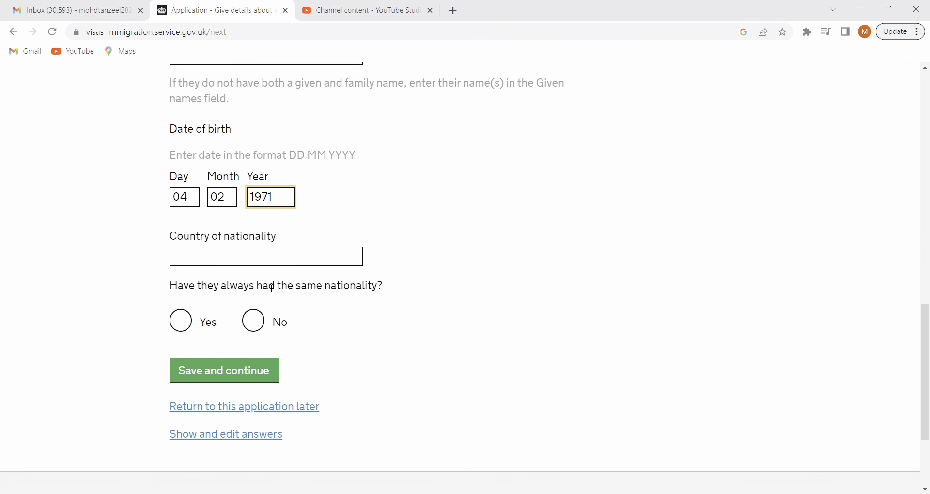
{"action": "left_click", "coordinate": [246, 267]}
{"action": "type", "text": "India"}
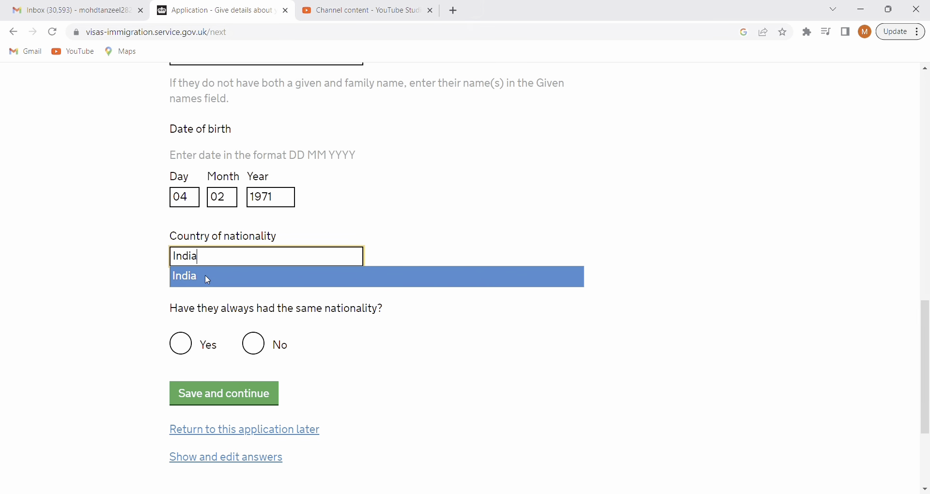
{"action": "left_click", "coordinate": [206, 276]}
{"action": "left_click", "coordinate": [443, 321]}
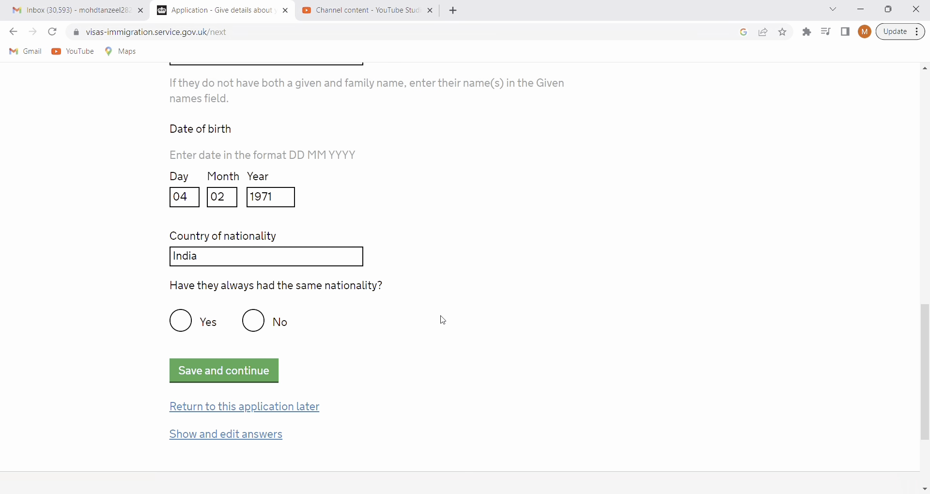
{"action": "left_click", "coordinate": [180, 320]}
{"action": "left_click", "coordinate": [240, 375]}
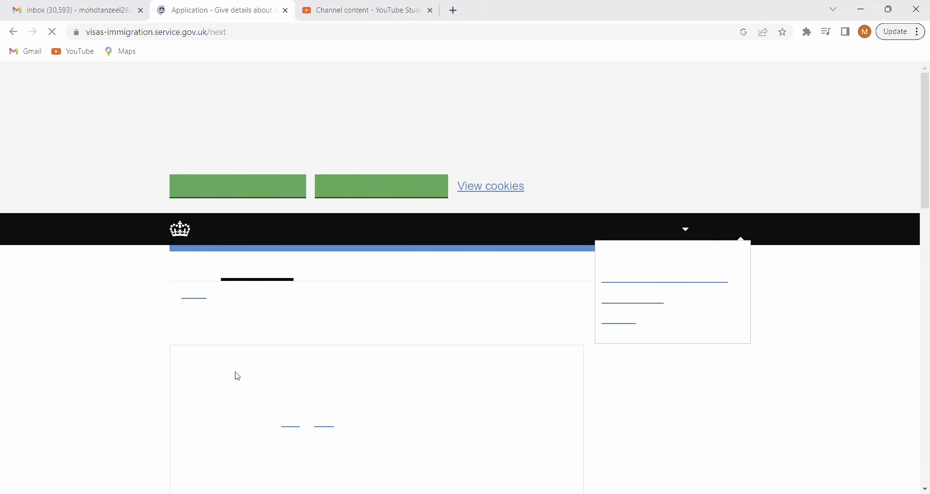
- Fill in the second parent's details as Mother with date of birth, nationality India and Yes for always the same nationality, and save
{"action": "scroll", "coordinate": [238, 377], "scroll_direction": "down", "scroll_amount": 5}
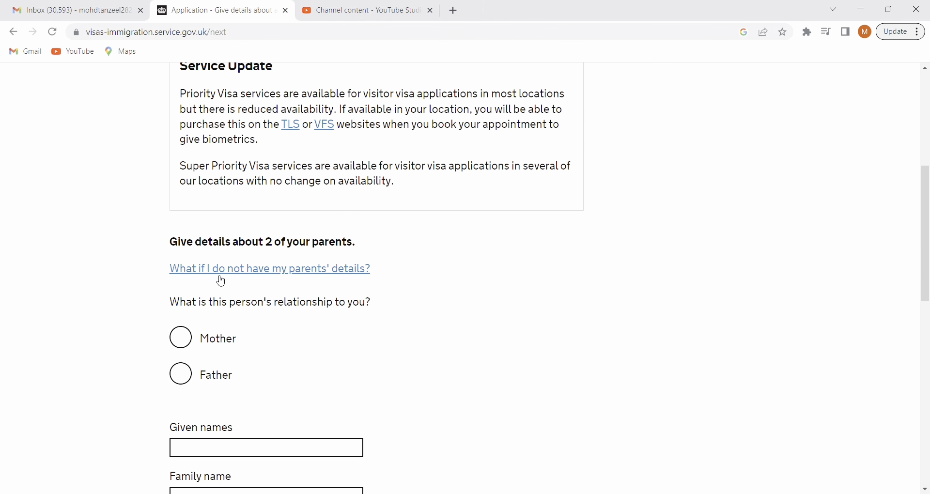
{"action": "left_click", "coordinate": [181, 338]}
{"action": "scroll", "coordinate": [180, 338], "scroll_direction": "down", "scroll_amount": 8}
{"action": "left_click", "coordinate": [191, 360]}
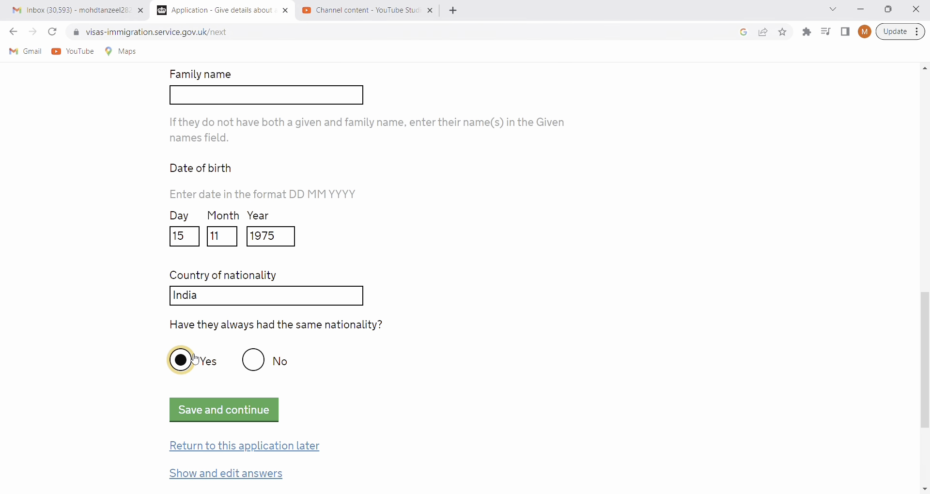
{"action": "left_click", "coordinate": [224, 414]}
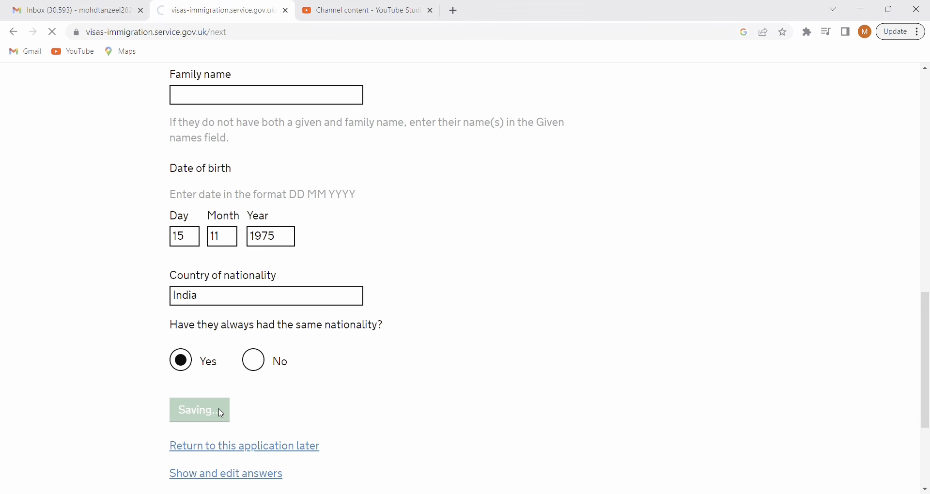
- Answer No to having any family in the UK, and save to continue
{"action": "scroll", "coordinate": [221, 414], "scroll_direction": "down", "scroll_amount": 7}
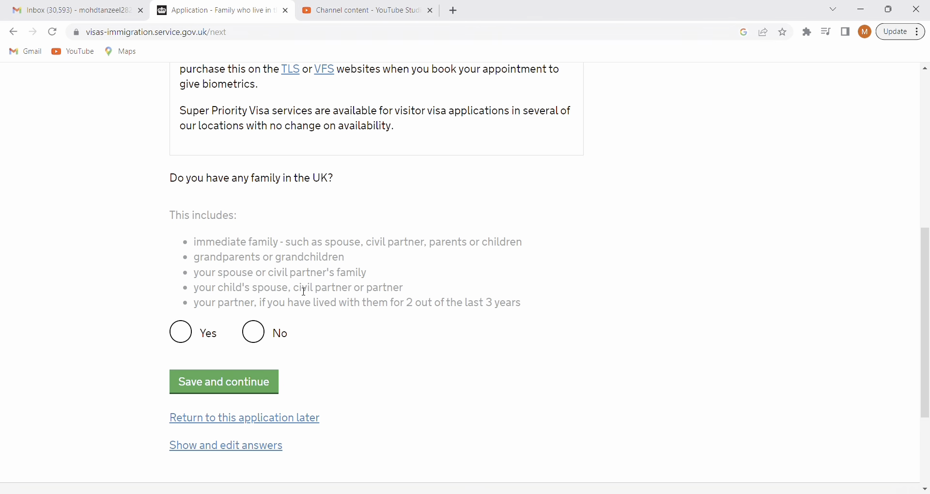
{"action": "left_click", "coordinate": [262, 330]}
{"action": "left_click", "coordinate": [237, 384]}
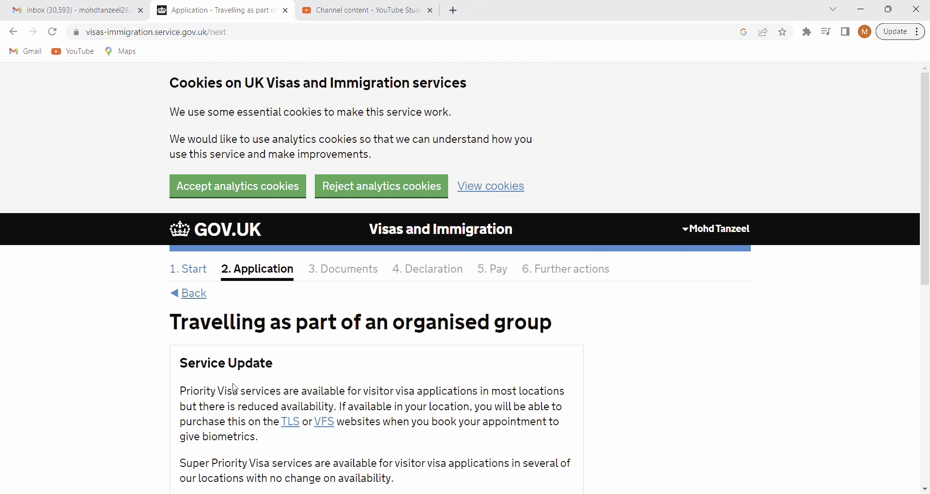
- Answer No to travelling to the UK as part of an organised group, and save to continue
{"action": "scroll", "coordinate": [236, 389], "scroll_direction": "down", "scroll_amount": 5}
{"action": "scroll", "coordinate": [236, 389], "scroll_direction": "down", "scroll_amount": 1}
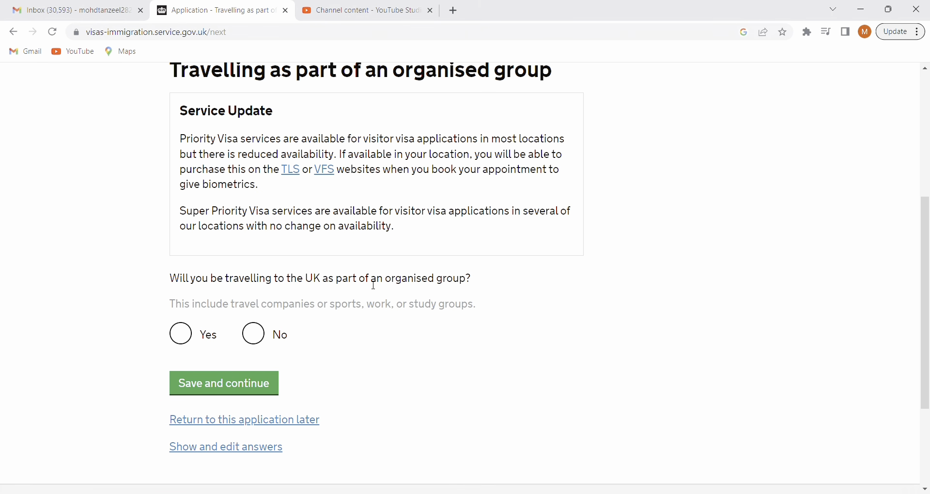
{"action": "left_click", "coordinate": [253, 335]}
{"action": "left_click", "coordinate": [248, 385]}
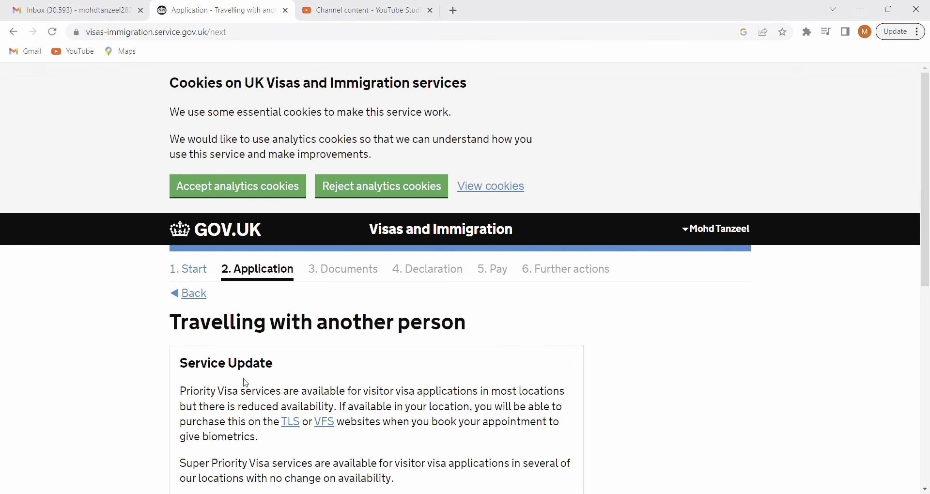
- Answer No to travelling with someone who is not a partner, spouse or dependant, and save to continue
{"action": "scroll", "coordinate": [246, 384], "scroll_direction": "down", "scroll_amount": 5}
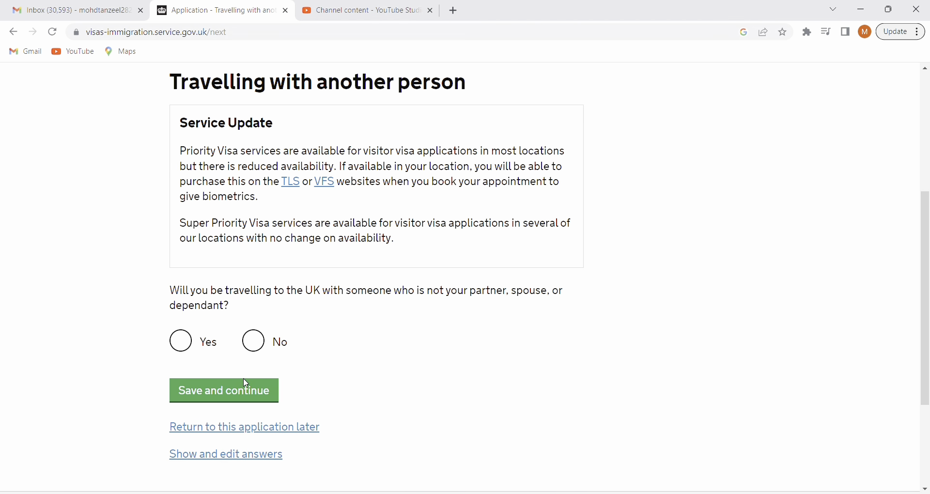
{"action": "left_click", "coordinate": [253, 341]}
{"action": "left_click", "coordinate": [252, 395]}
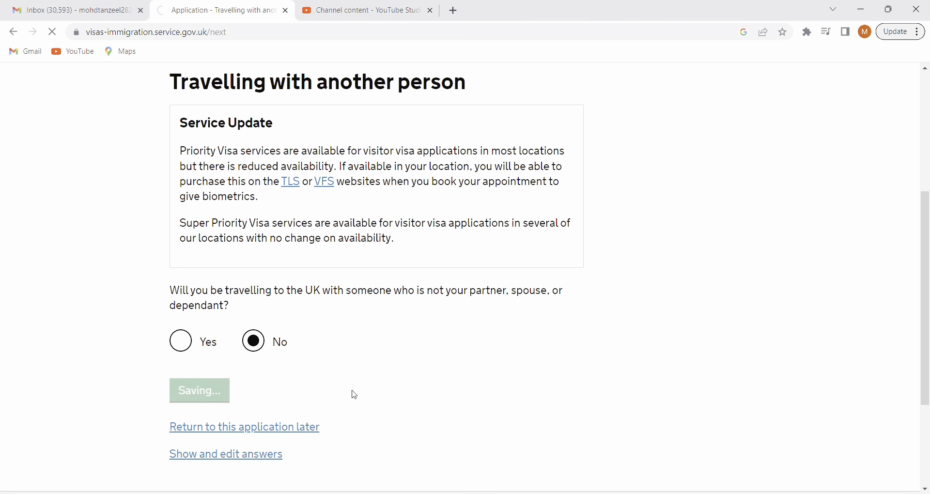
- Answer No to having an address for the stay in the UK, and save to continue
{"action": "scroll", "coordinate": [355, 396], "scroll_direction": "down", "scroll_amount": 5}
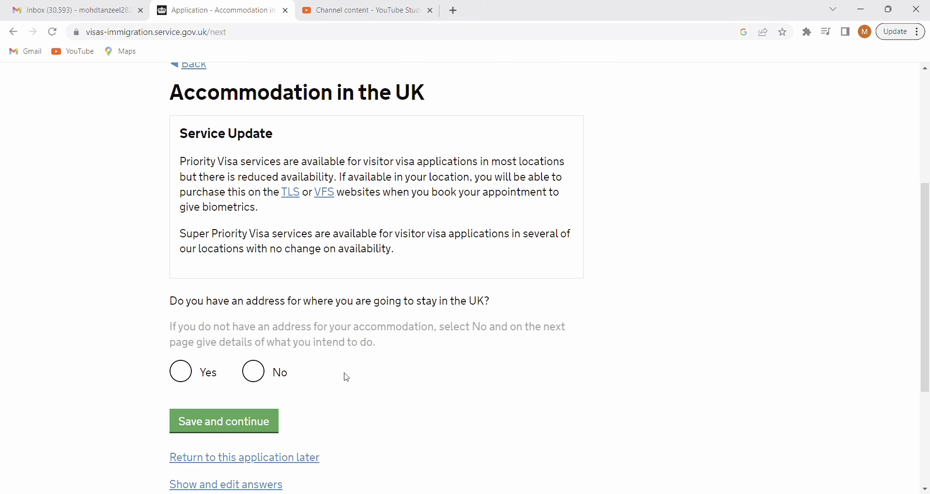
{"action": "left_click", "coordinate": [256, 371]}
{"action": "scroll", "coordinate": [255, 369], "scroll_direction": "down", "scroll_amount": 2}
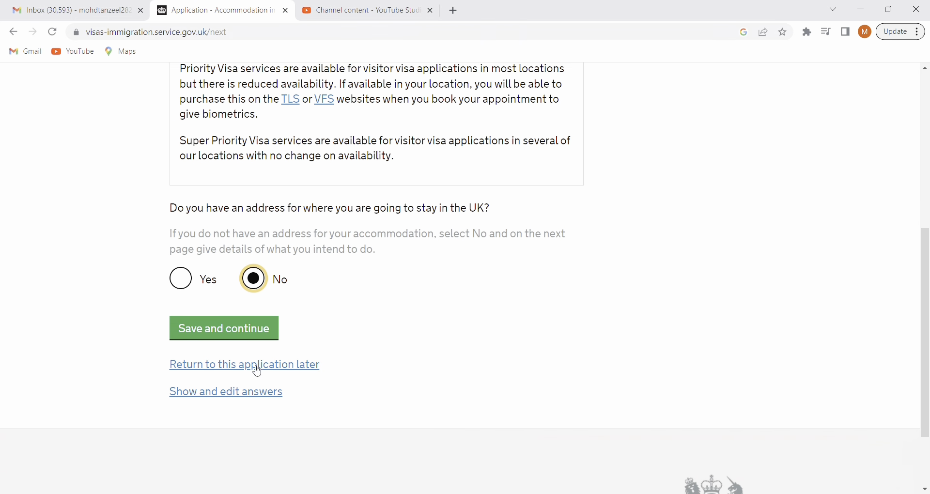
{"action": "left_click", "coordinate": [246, 327]}
- Enter "I will use hostels during my stay. I will book after i will get my visa." as the accommodation plans, and save
{"action": "scroll", "coordinate": [337, 332], "scroll_direction": "down", "scroll_amount": 5}
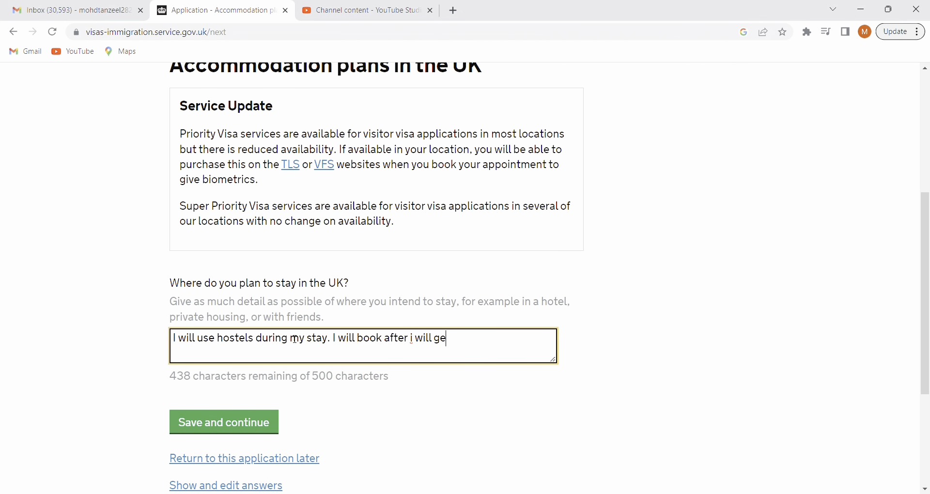
{"action": "type", "text": "t my visa."}
{"action": "left_click", "coordinate": [245, 423]}
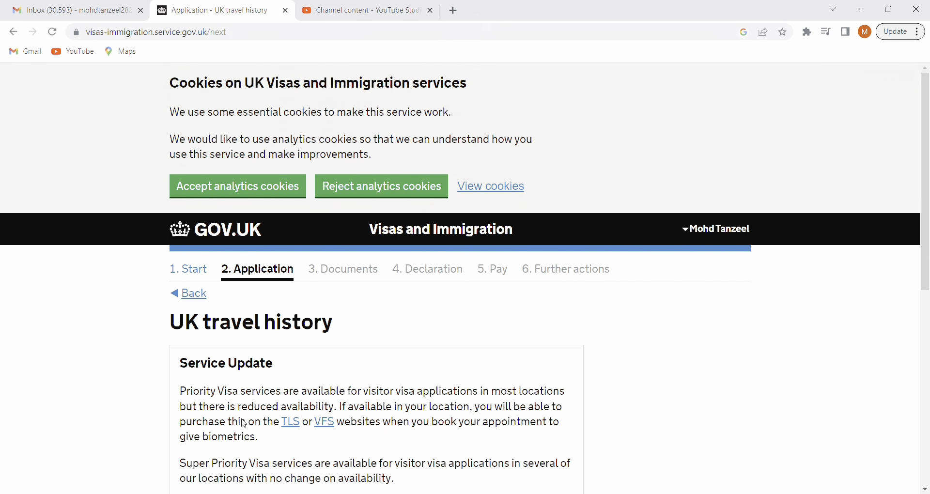
- Answer No to having been to the UK in the past 10 years, and save to continue
{"action": "scroll", "coordinate": [245, 411], "scroll_direction": "down", "scroll_amount": 3}
{"action": "scroll", "coordinate": [245, 401], "scroll_direction": "down", "scroll_amount": 3}
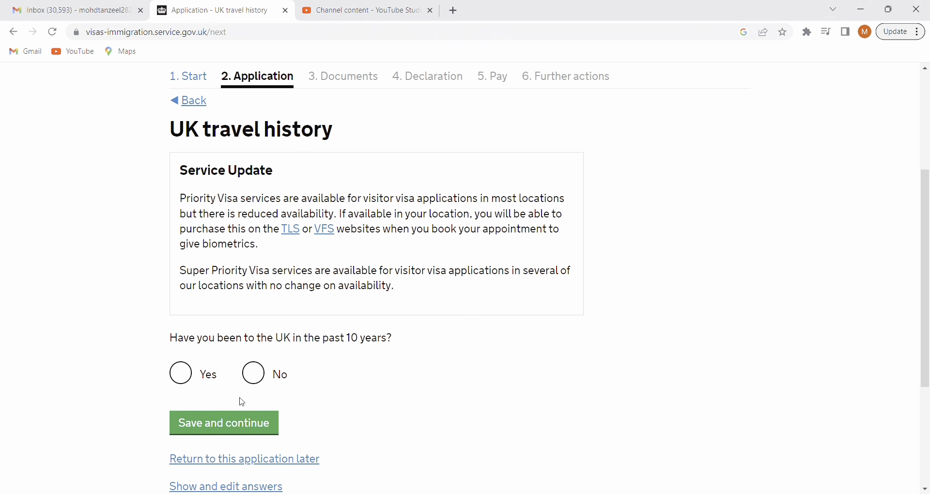
{"action": "left_click", "coordinate": [253, 347]}
{"action": "left_click", "coordinate": [248, 401]}
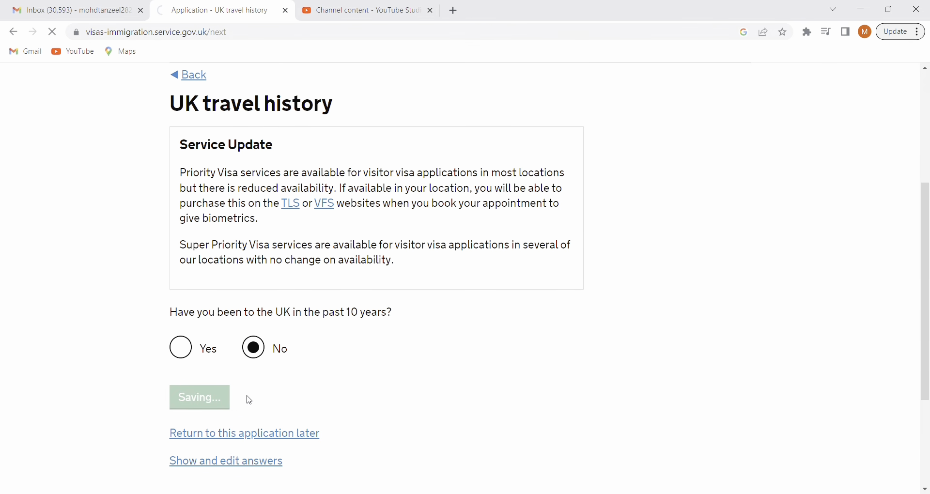
- Choose Once for visits to Australia, Canada, New Zealand, USA, Switzerland or the EEA in the past 10 years, and save to continue
{"action": "scroll", "coordinate": [356, 396], "scroll_direction": "down", "scroll_amount": 3}
{"action": "scroll", "coordinate": [357, 396], "scroll_direction": "down", "scroll_amount": 3}
{"action": "scroll", "coordinate": [359, 397], "scroll_direction": "down", "scroll_amount": 2}
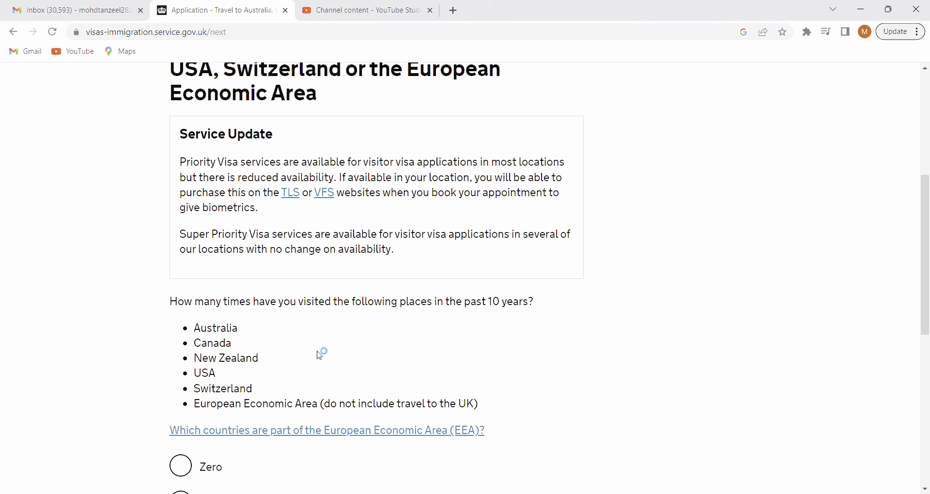
{"action": "scroll", "coordinate": [322, 353], "scroll_direction": "down", "scroll_amount": 2}
{"action": "scroll", "coordinate": [322, 352], "scroll_direction": "down", "scroll_amount": 2}
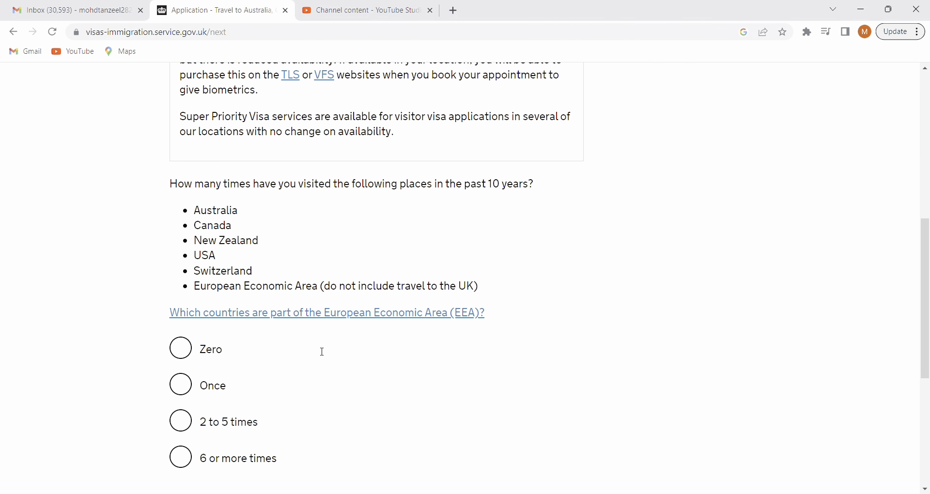
{"action": "left_click", "coordinate": [192, 331]}
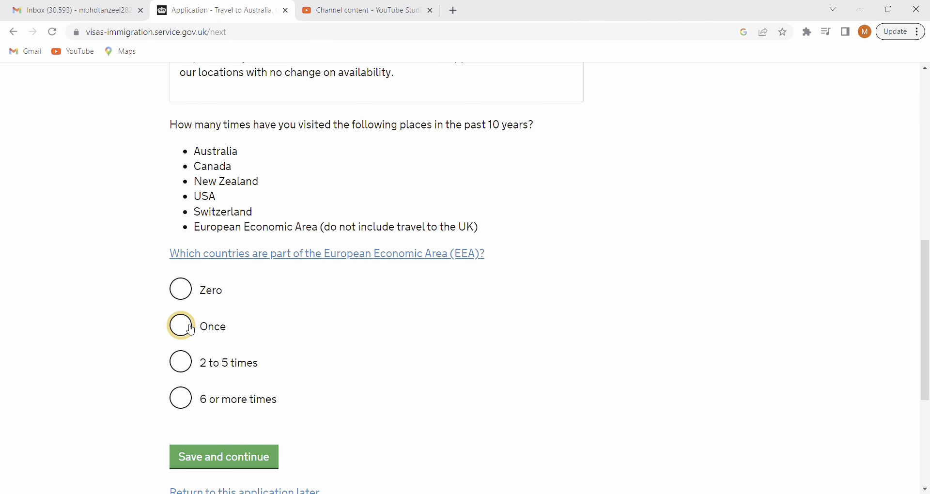
{"action": "scroll", "coordinate": [274, 341], "scroll_direction": "down", "scroll_amount": 1}
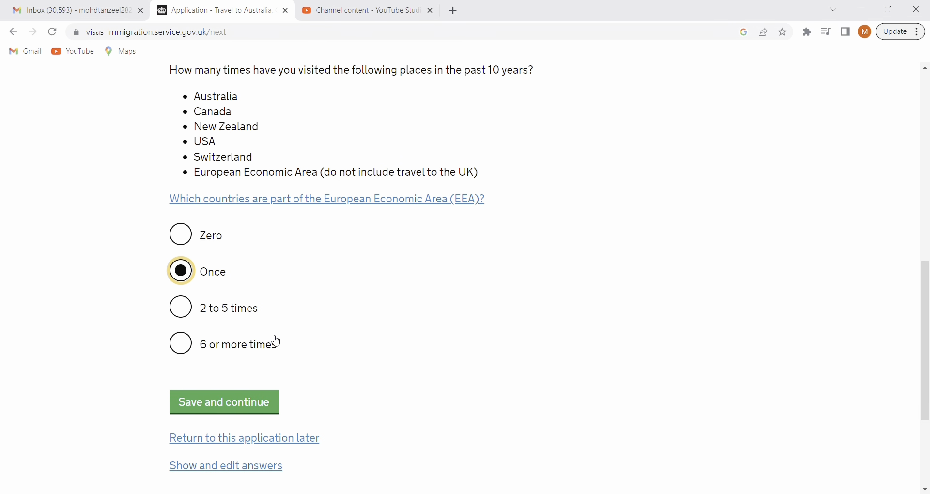
{"action": "left_click", "coordinate": [249, 403]}
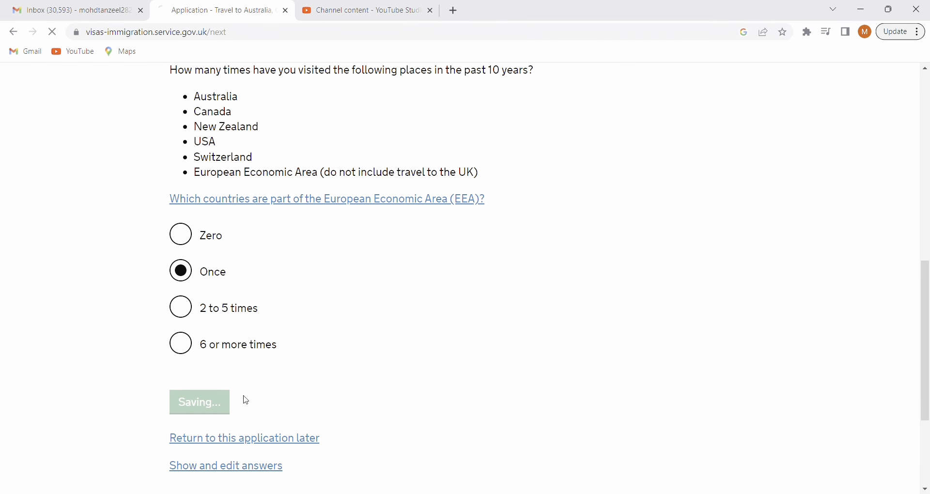
- Record the most recent visit as Canada for Study, dated 08 2021 and lasting 2 years, and save to continue
{"action": "scroll", "coordinate": [245, 398], "scroll_direction": "down", "scroll_amount": 10}
{"action": "left_click", "coordinate": [188, 325]}
{"action": "left_click", "coordinate": [183, 361]}
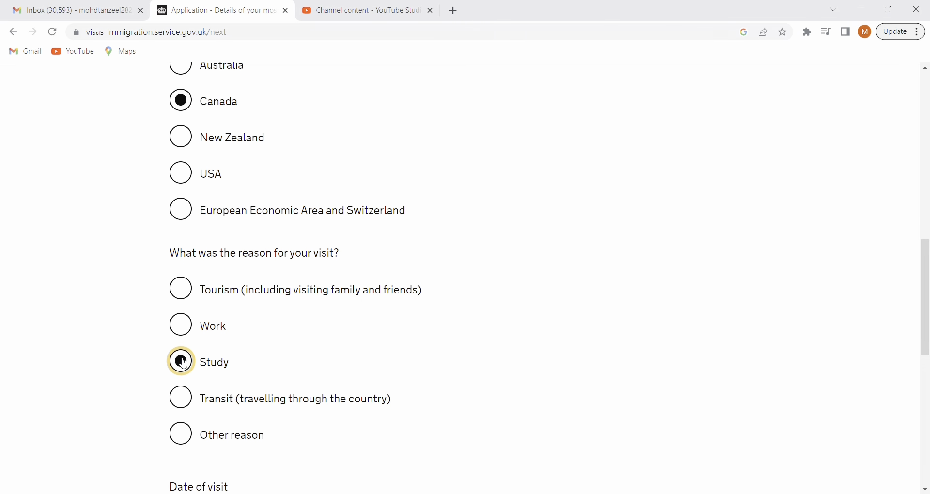
{"action": "scroll", "coordinate": [184, 364], "scroll_direction": "down", "scroll_amount": 1}
{"action": "scroll", "coordinate": [183, 364], "scroll_direction": "down", "scroll_amount": 4}
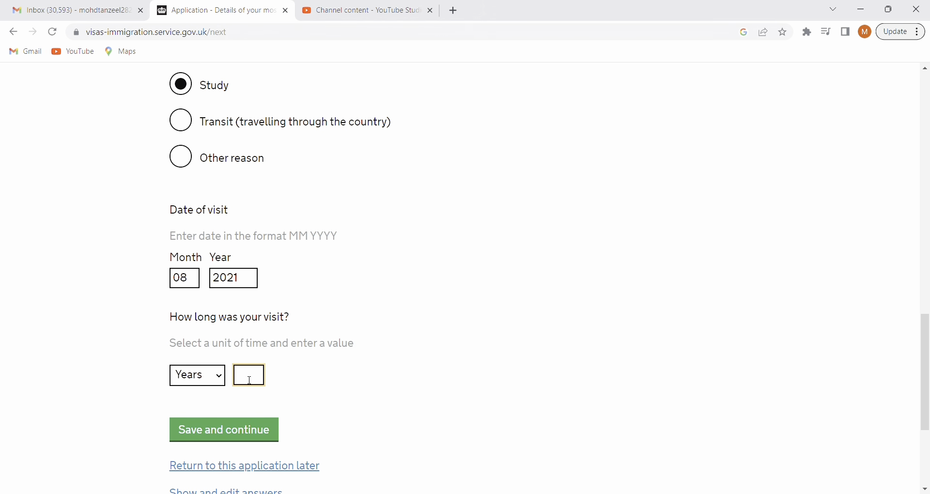
{"action": "type", "text": "2"}
{"action": "scroll", "coordinate": [248, 381], "scroll_direction": "down", "scroll_amount": 2}
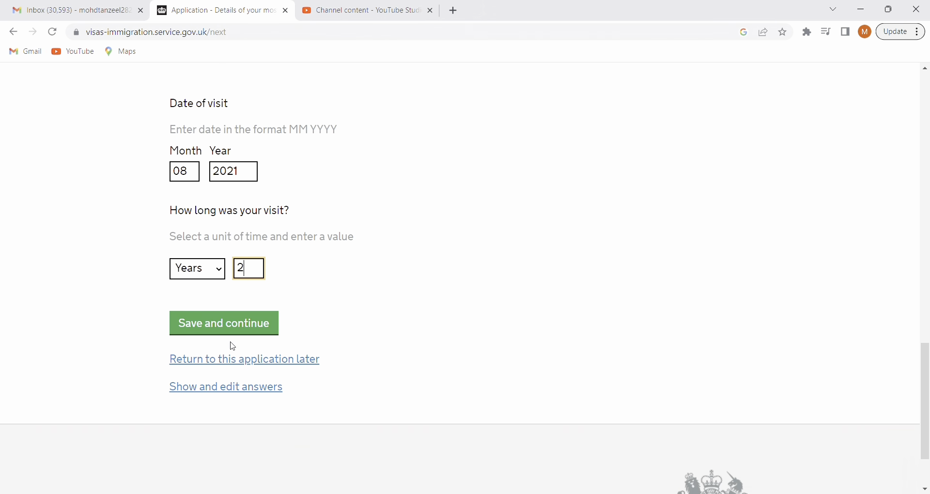
{"action": "left_click", "coordinate": [233, 328]}
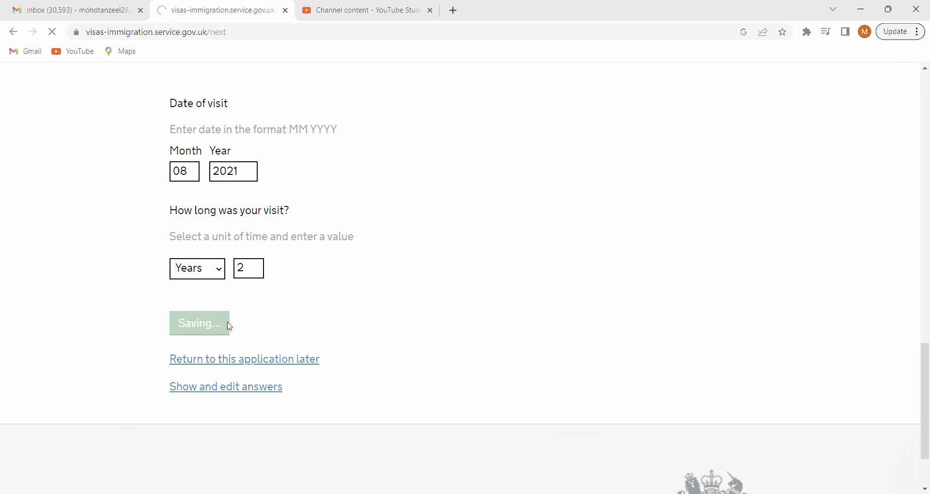
- Record the second most recent visit as USA for Tourism, dated 06 2023 and lasting 1 day, and save to continue
{"action": "scroll", "coordinate": [230, 327], "scroll_direction": "down", "scroll_amount": 8}
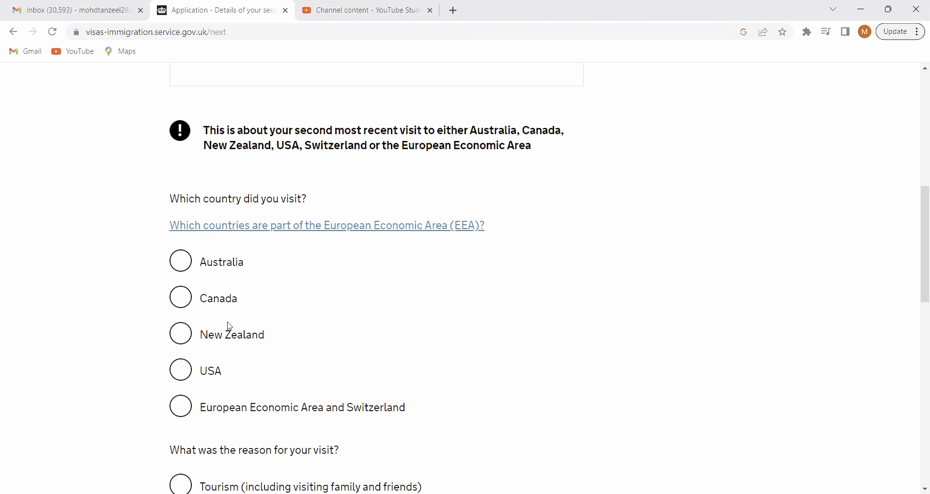
{"action": "scroll", "coordinate": [213, 319], "scroll_direction": "down", "scroll_amount": 1}
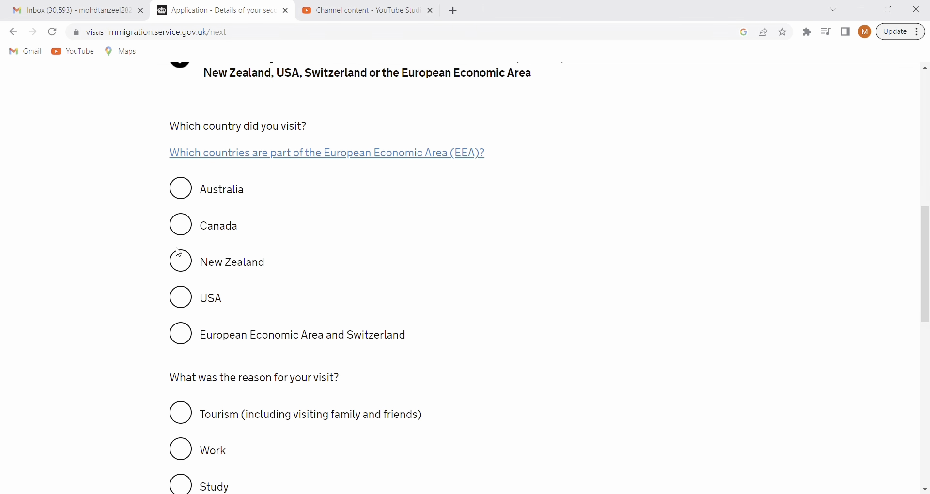
{"action": "scroll", "coordinate": [189, 356], "scroll_direction": "down", "scroll_amount": 2}
{"action": "left_click", "coordinate": [182, 307]}
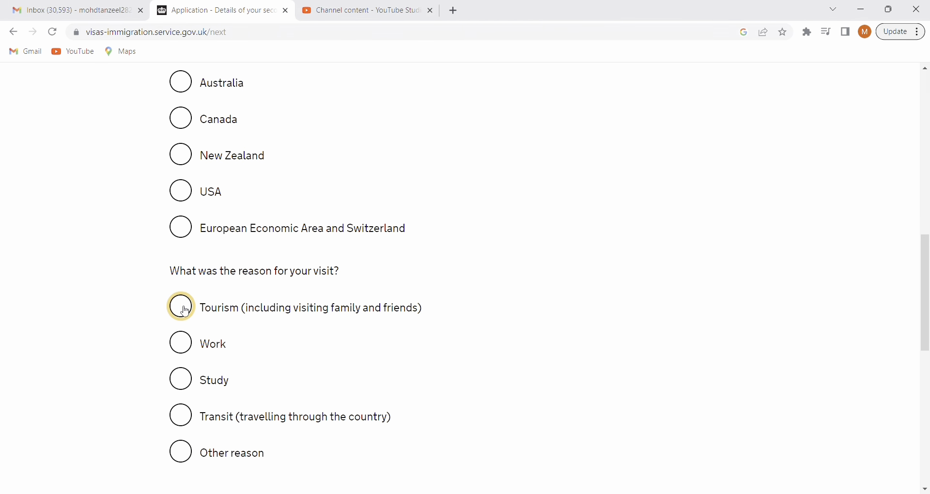
{"action": "left_click", "coordinate": [190, 193]}
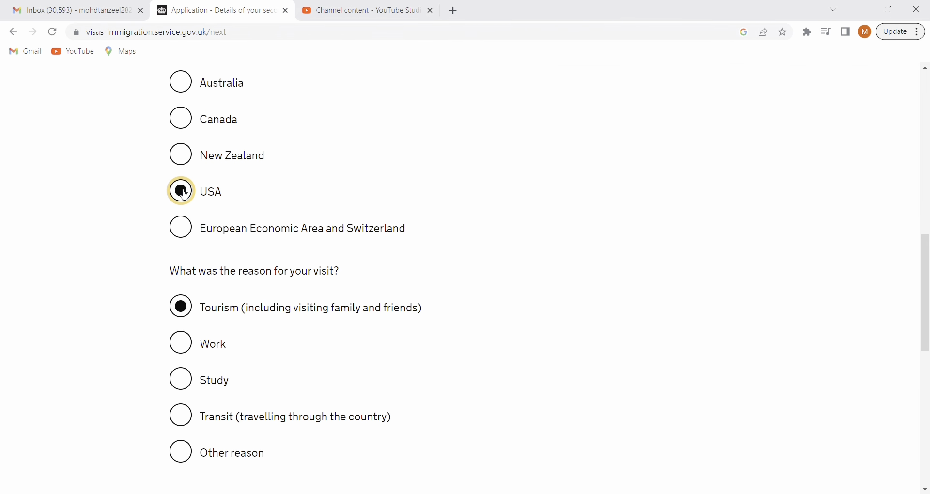
{"action": "scroll", "coordinate": [308, 330], "scroll_direction": "down", "scroll_amount": 5}
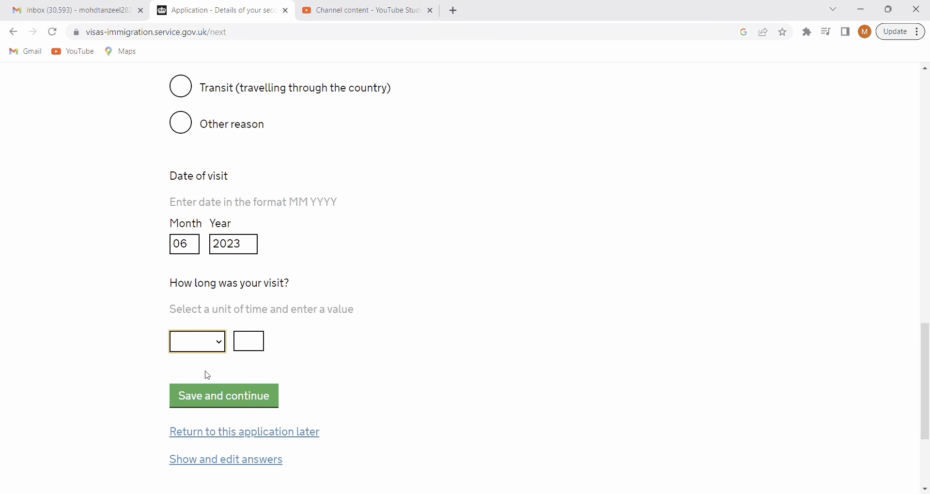
{"action": "left_click", "coordinate": [205, 372]}
{"action": "left_click", "coordinate": [255, 342]}
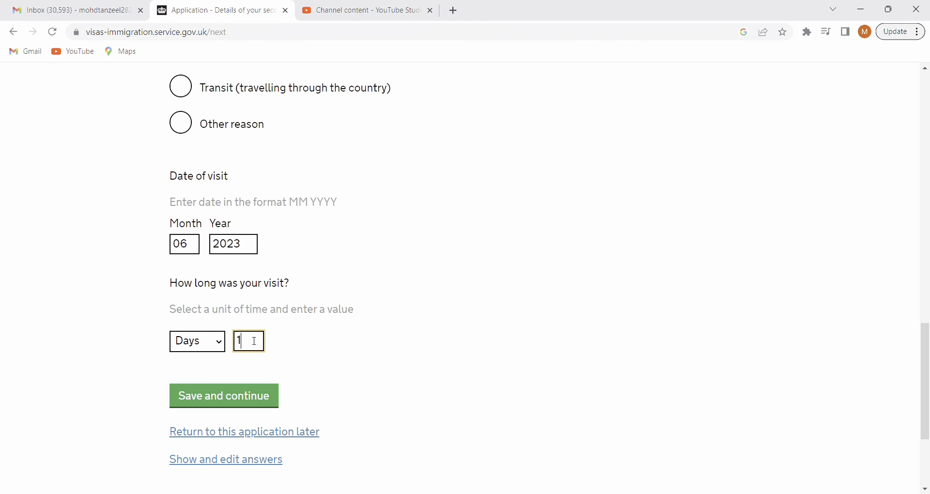
{"action": "scroll", "coordinate": [254, 342], "scroll_direction": "down", "scroll_amount": 2}
{"action": "left_click", "coordinate": [240, 308]}
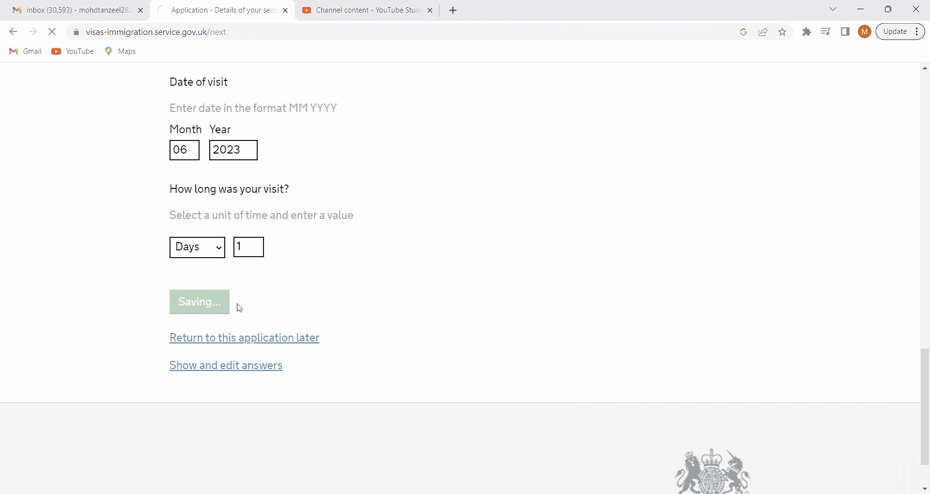
- Answer Yes to having been to any other countries in the past 10 years, and save to continue
{"action": "scroll", "coordinate": [375, 307], "scroll_direction": "down", "scroll_amount": 5}
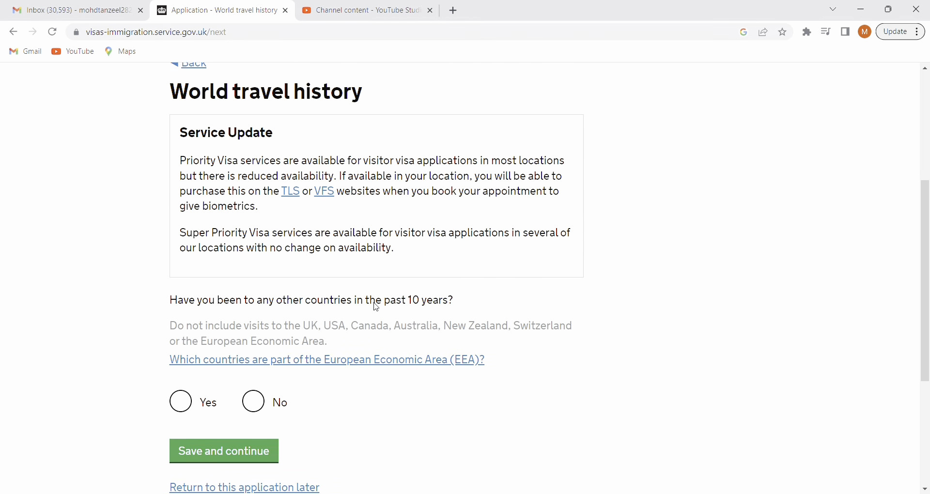
{"action": "scroll", "coordinate": [376, 307], "scroll_direction": "down", "scroll_amount": 2}
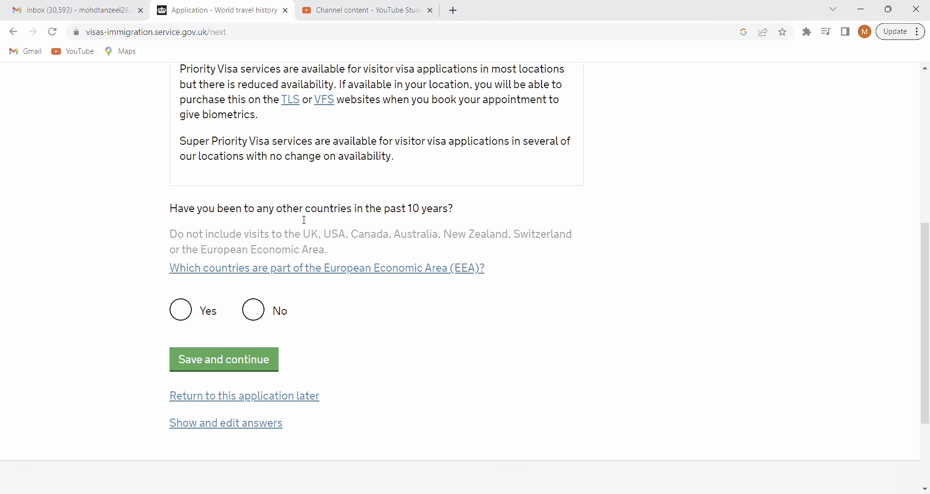
{"action": "scroll", "coordinate": [357, 222], "scroll_direction": "down", "scroll_amount": 2}
{"action": "left_click", "coordinate": [181, 220]}
{"action": "left_click", "coordinate": [231, 271]}
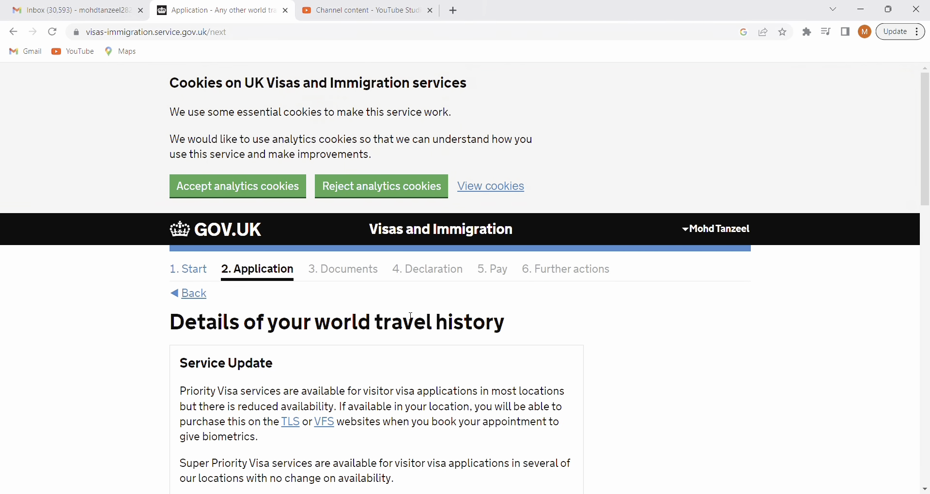
- Enter Malaysia as the other country visited, with Tourism as the reason for the visit
{"action": "scroll", "coordinate": [410, 316], "scroll_direction": "down", "scroll_amount": 9}
{"action": "left_click", "coordinate": [381, 261]}
{"action": "left_click", "coordinate": [268, 201]}
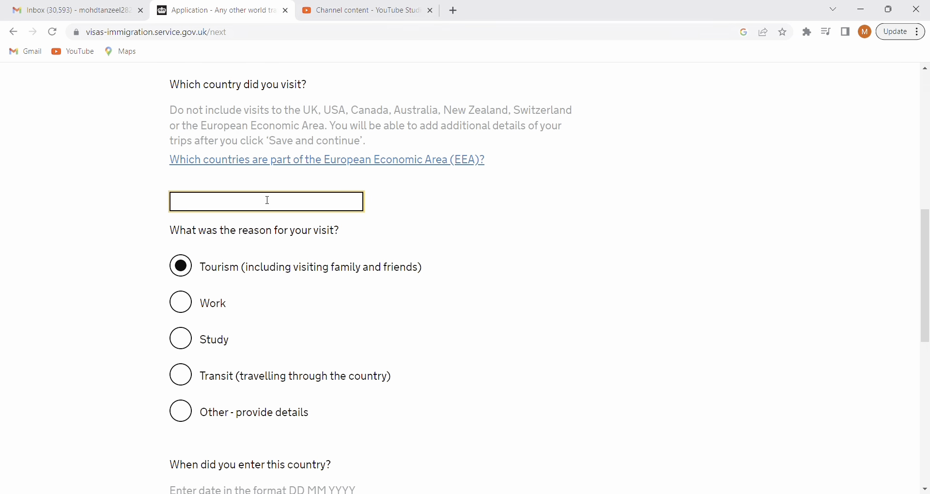
{"action": "left_click", "coordinate": [268, 201]}
{"action": "type", "text": "Mal"}
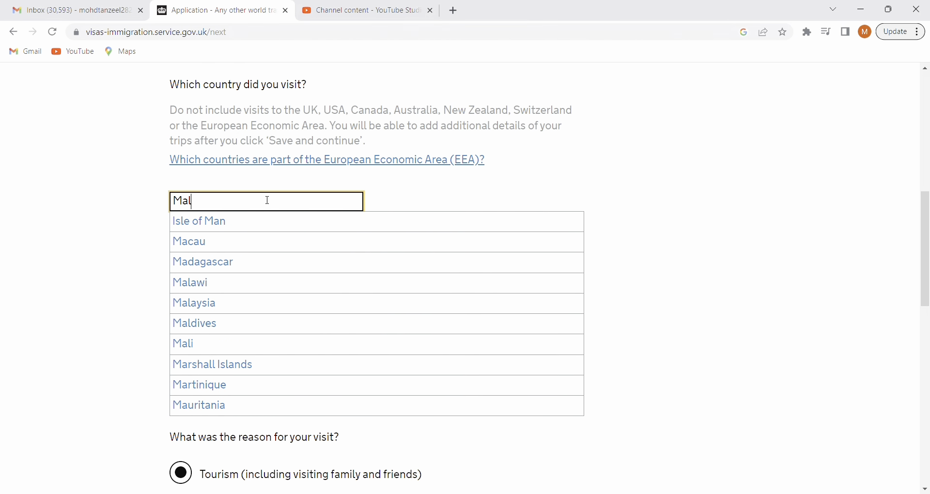
{"action": "type", "text": "aysia"}
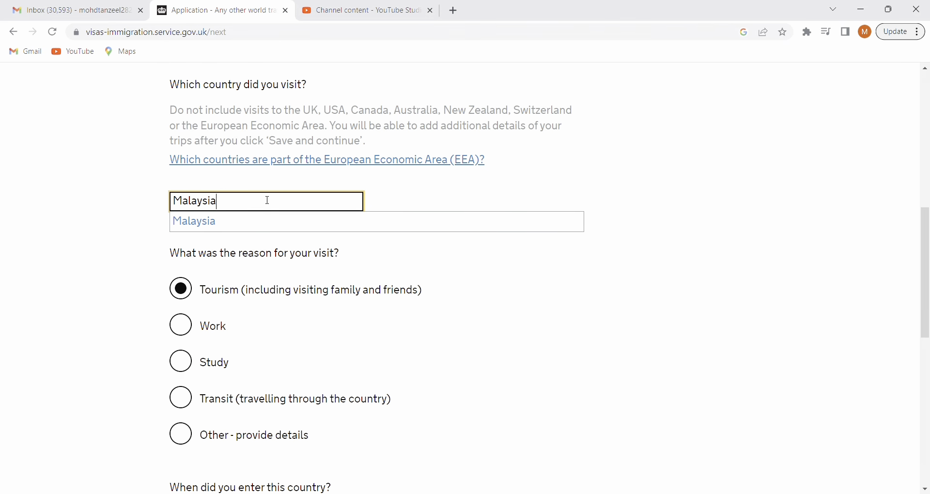
{"action": "left_click", "coordinate": [235, 223]}
- Set the country entry date to 29 07 2019 and the leaving date to 31 07 2019, and save to continue
{"action": "scroll", "coordinate": [234, 223], "scroll_direction": "down", "scroll_amount": 4}
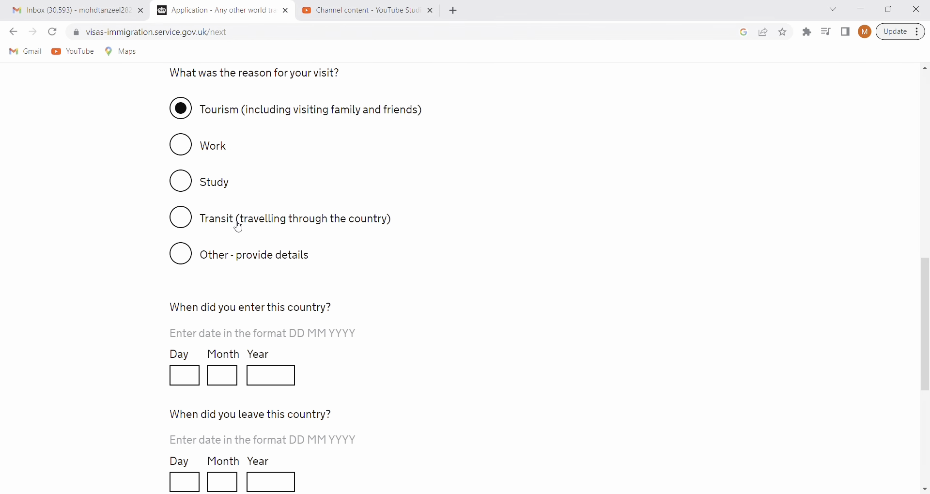
{"action": "scroll", "coordinate": [239, 228], "scroll_direction": "down", "scroll_amount": 3}
{"action": "scroll", "coordinate": [237, 226], "scroll_direction": "down", "scroll_amount": 2}
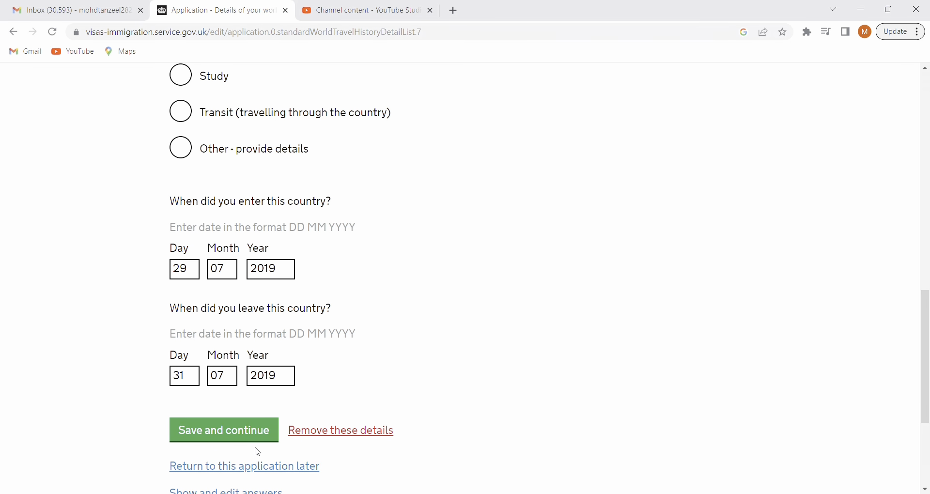
{"action": "left_click", "coordinate": [242, 434]}
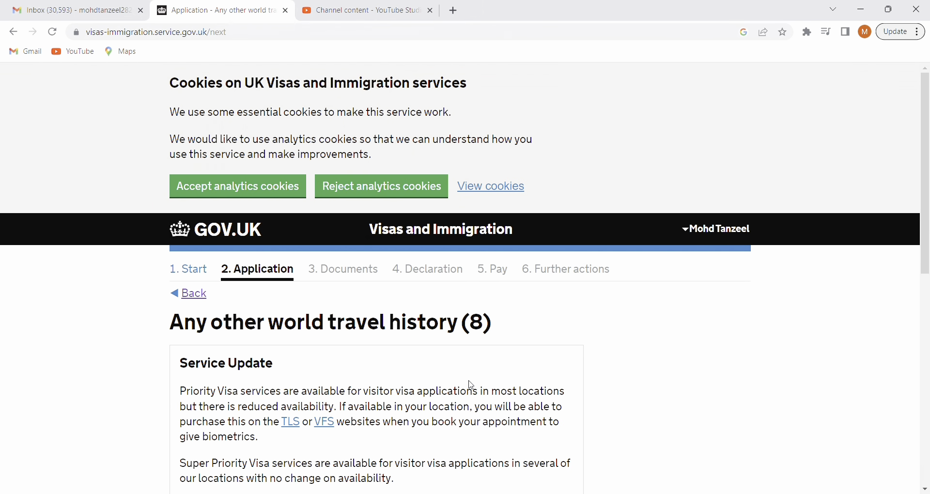
- Answer No to having been to any further countries in the past 10 years, and save to continue
{"action": "scroll", "coordinate": [471, 385], "scroll_direction": "down", "scroll_amount": 5}
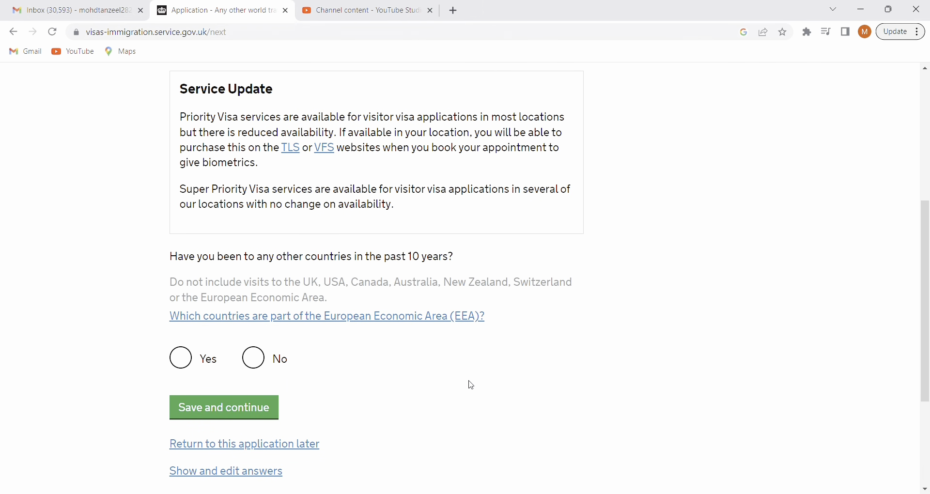
{"action": "left_click", "coordinate": [264, 364]}
{"action": "left_click", "coordinate": [252, 407]}
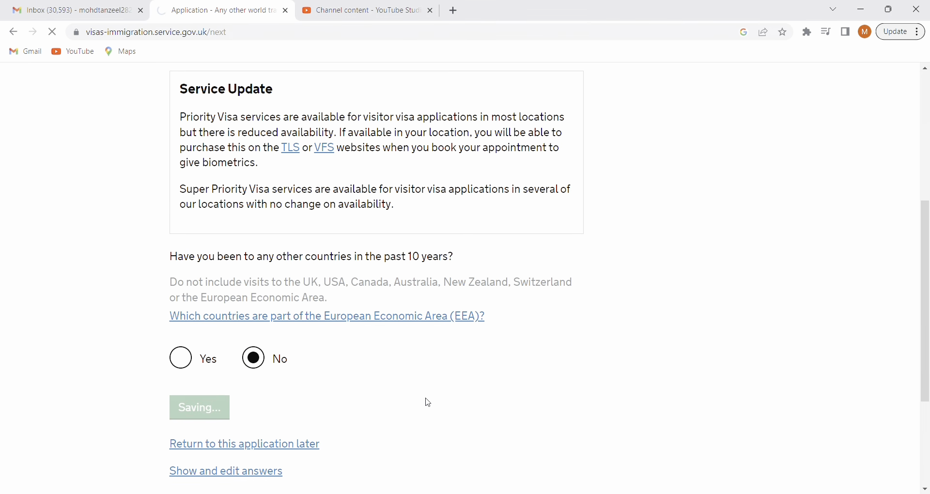
- Answer Yes to ever having been refused a visa, refused entry, deported or removed, and save to continue
{"action": "scroll", "coordinate": [428, 403], "scroll_direction": "down", "scroll_amount": 3}
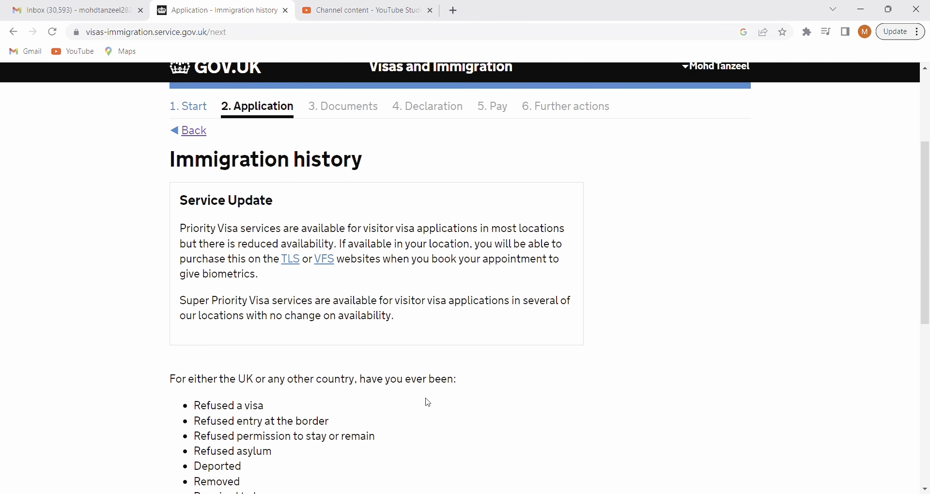
{"action": "scroll", "coordinate": [428, 403], "scroll_direction": "down", "scroll_amount": 2}
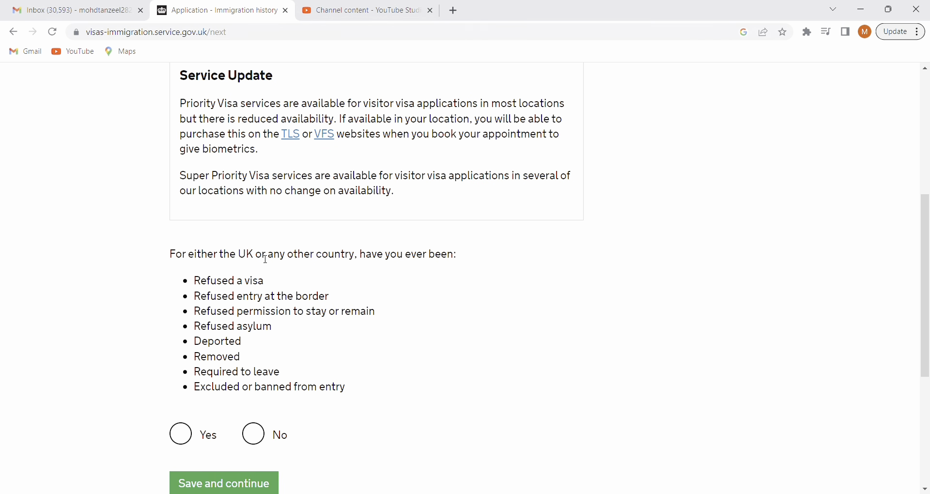
{"action": "left_click", "coordinate": [189, 431]}
{"action": "scroll", "coordinate": [188, 436], "scroll_direction": "down", "scroll_amount": 2}
{"action": "left_click", "coordinate": [233, 380]}
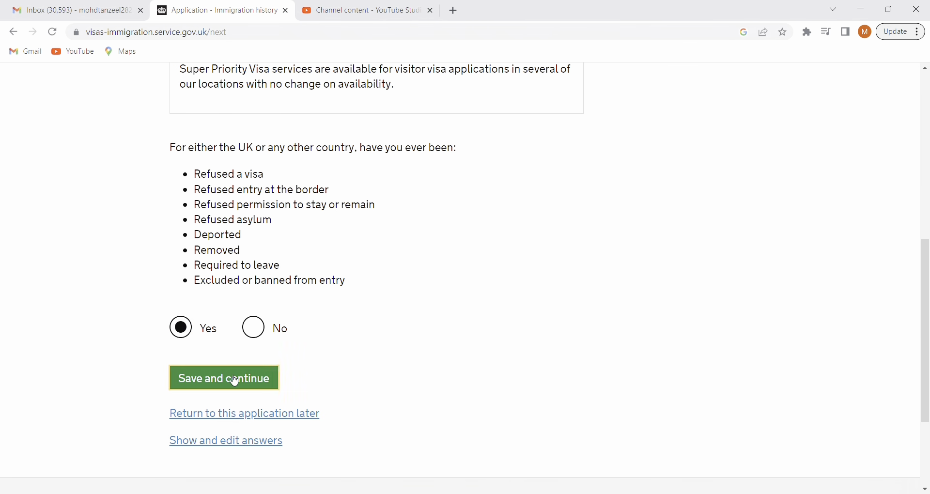
- Declare a refused visa application for Canada, dated 11 2019, with the details "tourist visa application was refused", and save to continue
{"action": "scroll", "coordinate": [360, 330], "scroll_direction": "down", "scroll_amount": 5}
{"action": "scroll", "coordinate": [360, 330], "scroll_direction": "down", "scroll_amount": 1}
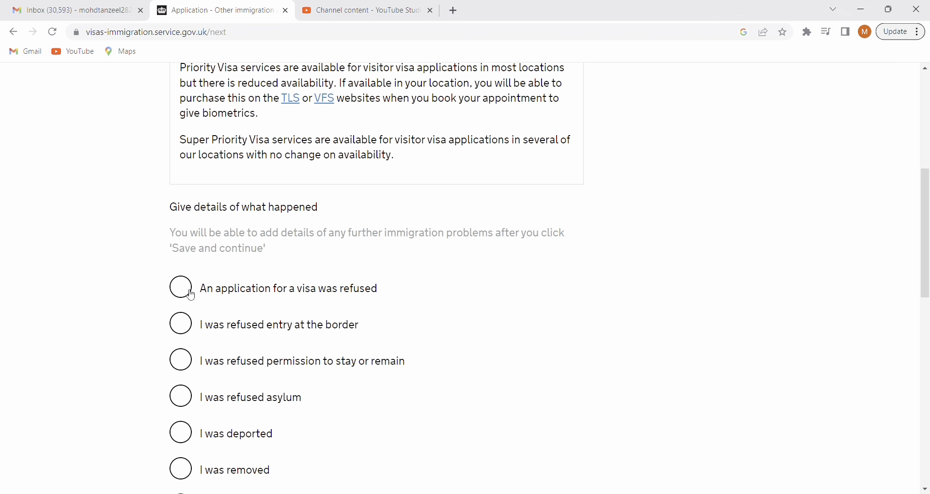
{"action": "scroll", "coordinate": [188, 294], "scroll_direction": "down", "scroll_amount": 5}
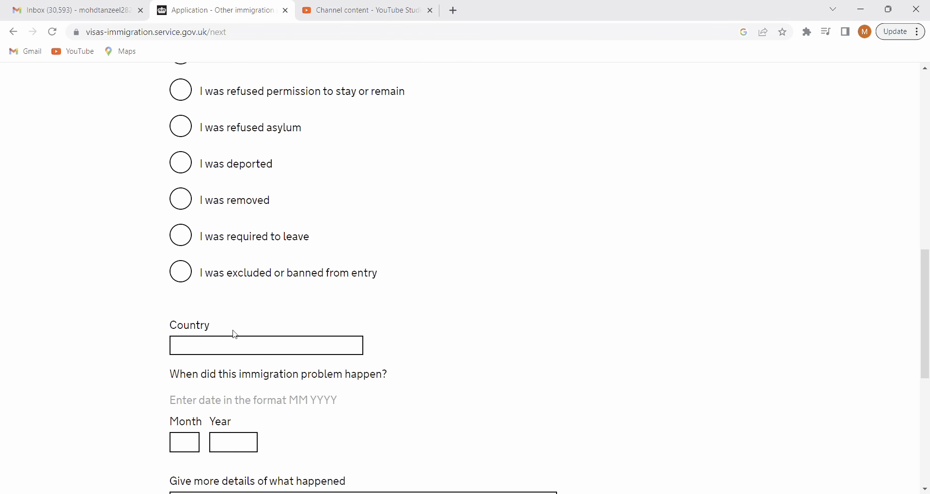
{"action": "left_click", "coordinate": [238, 346]}
{"action": "type", "text": "canada"}
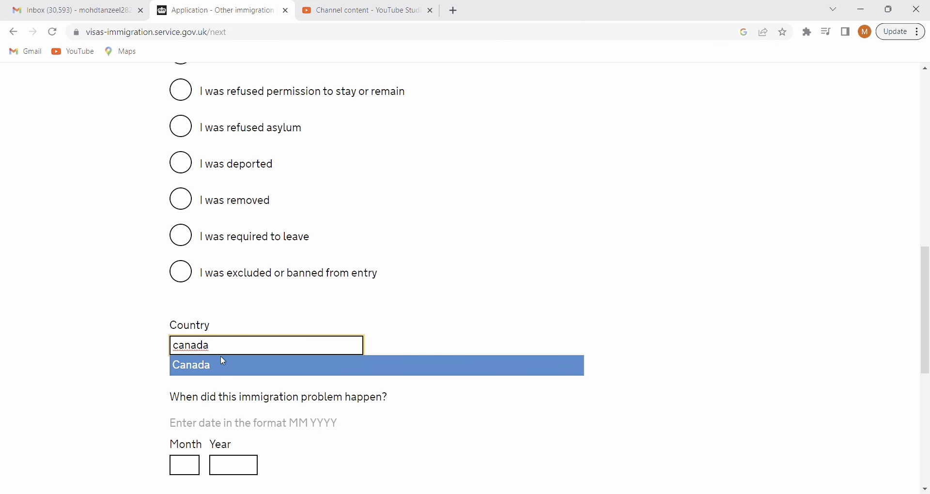
{"action": "left_click", "coordinate": [222, 363]}
{"action": "scroll", "coordinate": [221, 365], "scroll_direction": "down", "scroll_amount": 2}
{"action": "left_click", "coordinate": [185, 320]}
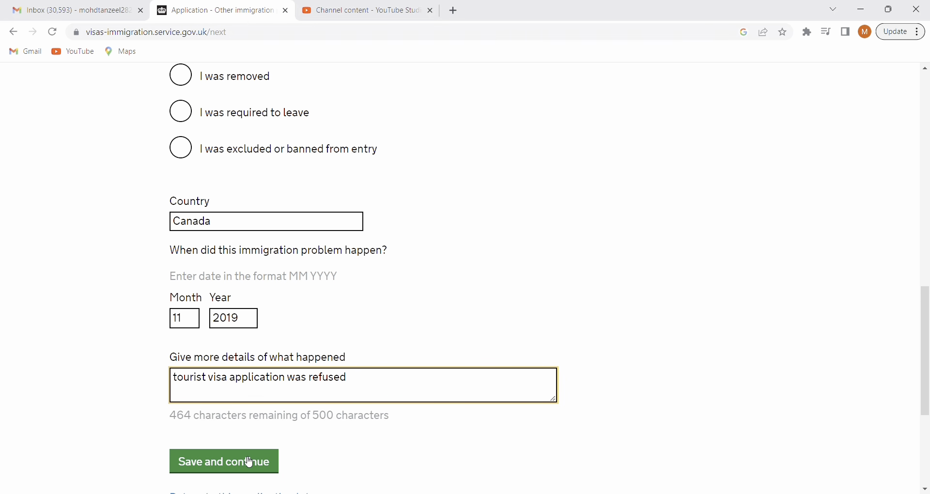
{"action": "left_click", "coordinate": [249, 466]}
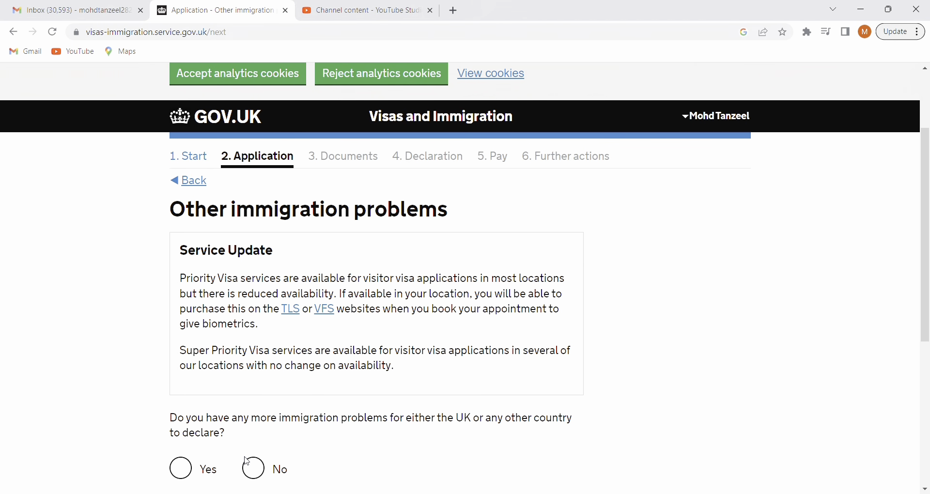
- Answer No to having more immigration problems to declare, and save to continue
{"action": "scroll", "coordinate": [290, 269], "scroll_direction": "down", "scroll_amount": 3}
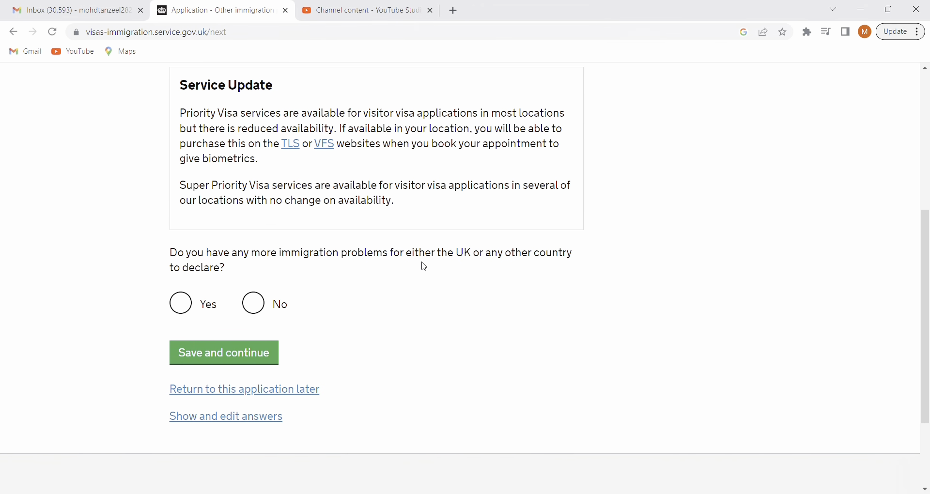
{"action": "left_click", "coordinate": [254, 304]}
{"action": "left_click", "coordinate": [241, 361]}
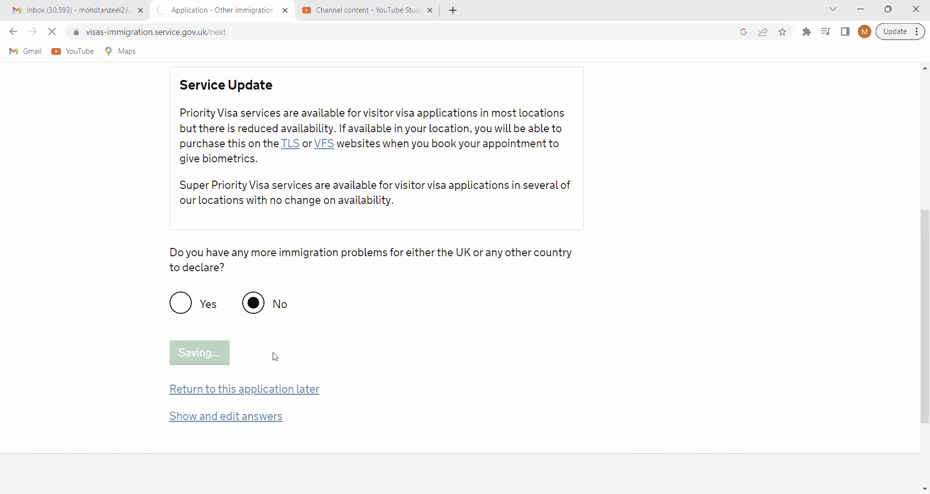
- Answer No to ever having breached UK immigration law, and save to continue
{"action": "scroll", "coordinate": [338, 369], "scroll_direction": "down", "scroll_amount": 3}
{"action": "scroll", "coordinate": [337, 369], "scroll_direction": "down", "scroll_amount": 3}
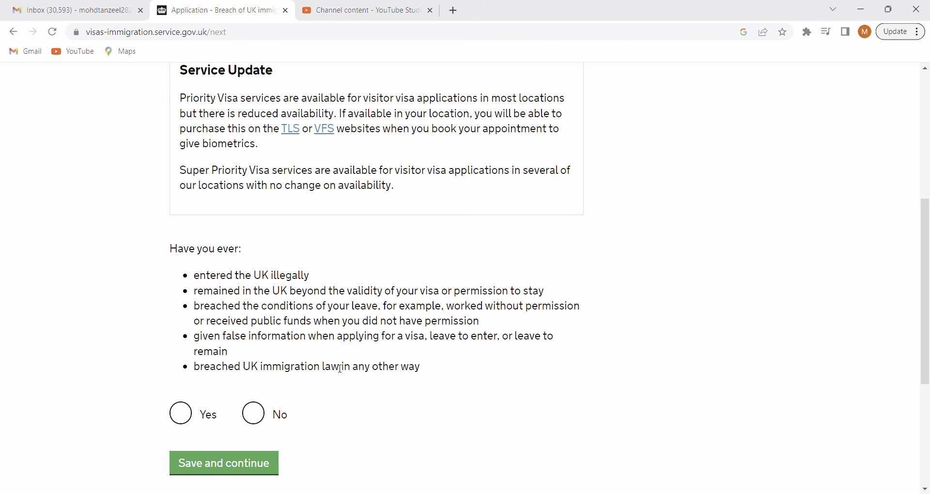
{"action": "scroll", "coordinate": [340, 370], "scroll_direction": "down", "scroll_amount": 1}
{"action": "left_click", "coordinate": [255, 386]}
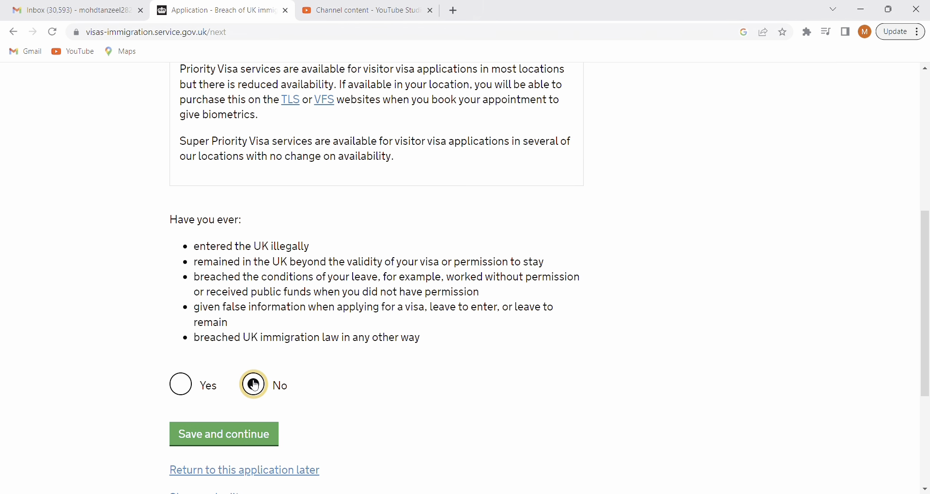
{"action": "left_click", "coordinate": [231, 433]}
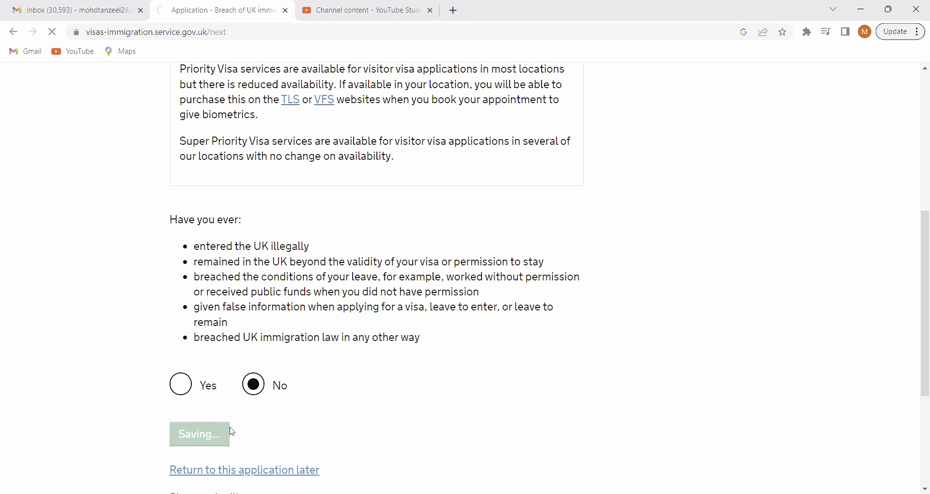
- Choose "No, I have never had any of these" for convictions and penalties, and save to continue
{"action": "scroll", "coordinate": [325, 414], "scroll_direction": "down", "scroll_amount": 2}
{"action": "scroll", "coordinate": [330, 415], "scroll_direction": "down", "scroll_amount": 3}
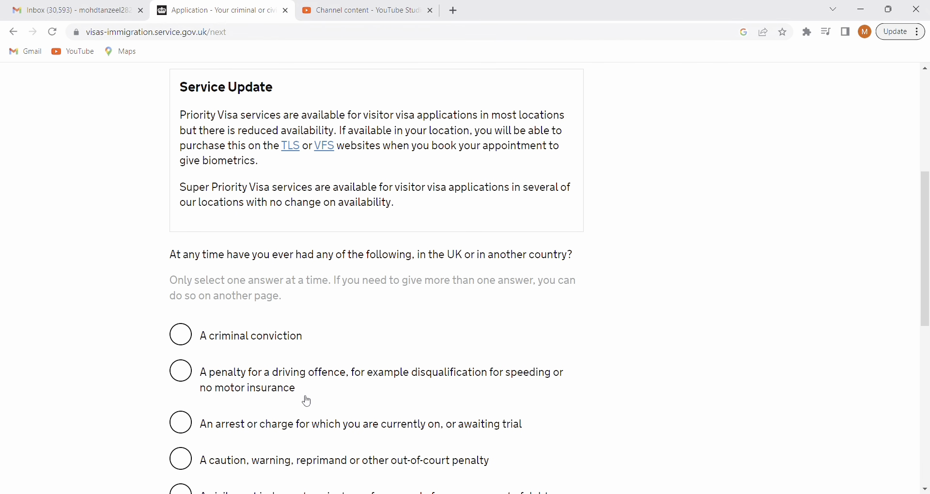
{"action": "scroll", "coordinate": [368, 357], "scroll_direction": "down", "scroll_amount": 3}
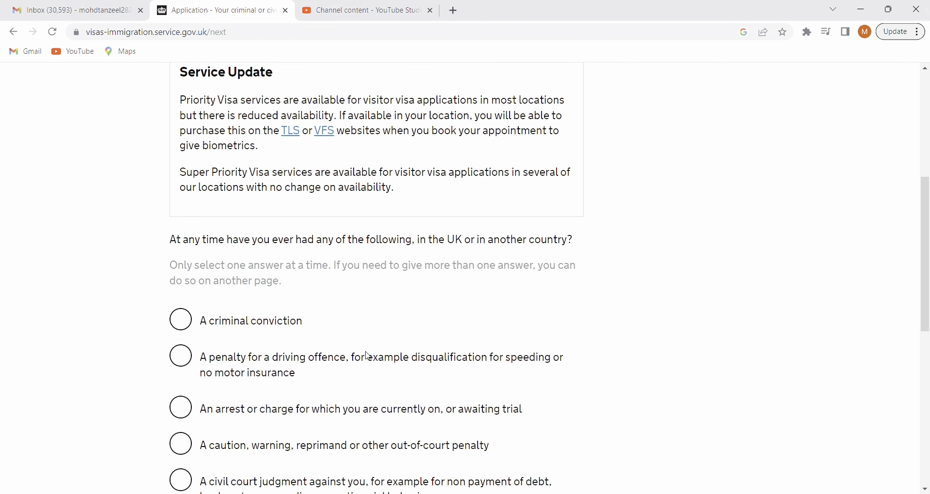
{"action": "scroll", "coordinate": [368, 357], "scroll_direction": "down", "scroll_amount": 2}
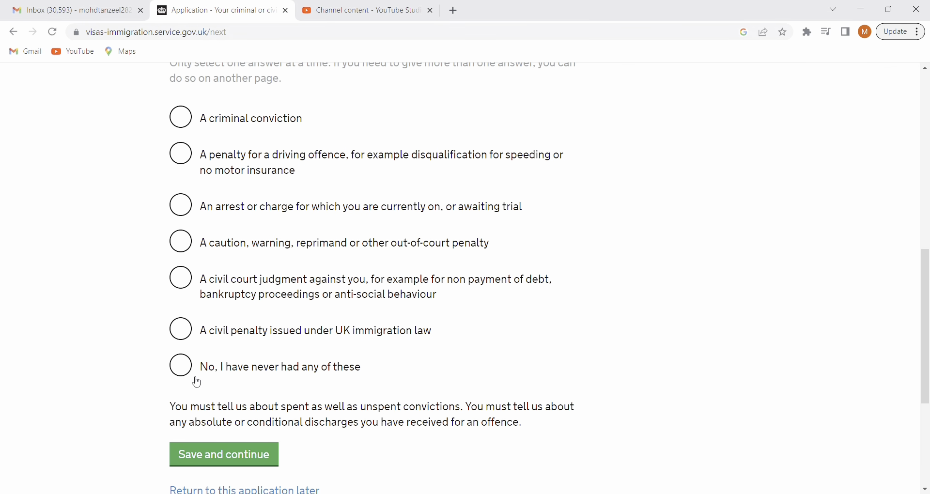
{"action": "left_click", "coordinate": [183, 370]}
{"action": "left_click", "coordinate": [242, 462]}
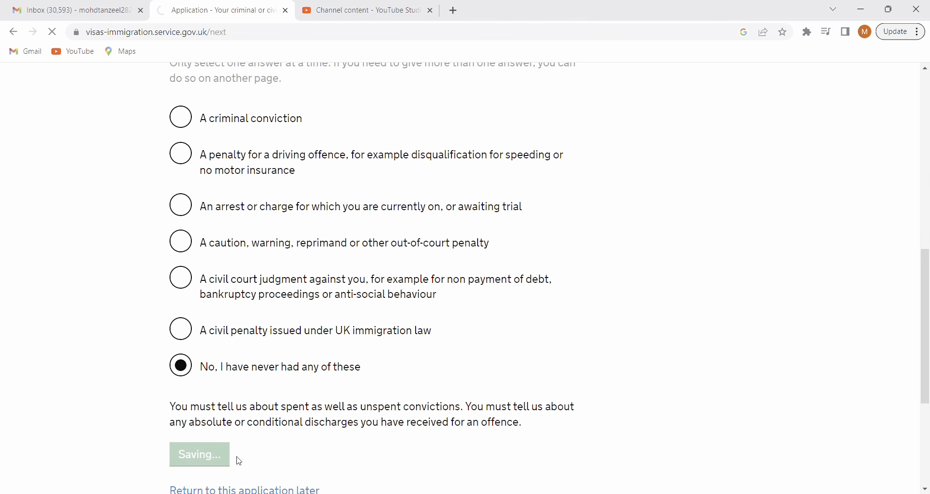
- Answer No to involvement in war crimes, confirm having read the war crimes information and guidance, and save to continue
{"action": "scroll", "coordinate": [239, 461], "scroll_direction": "down", "scroll_amount": 4}
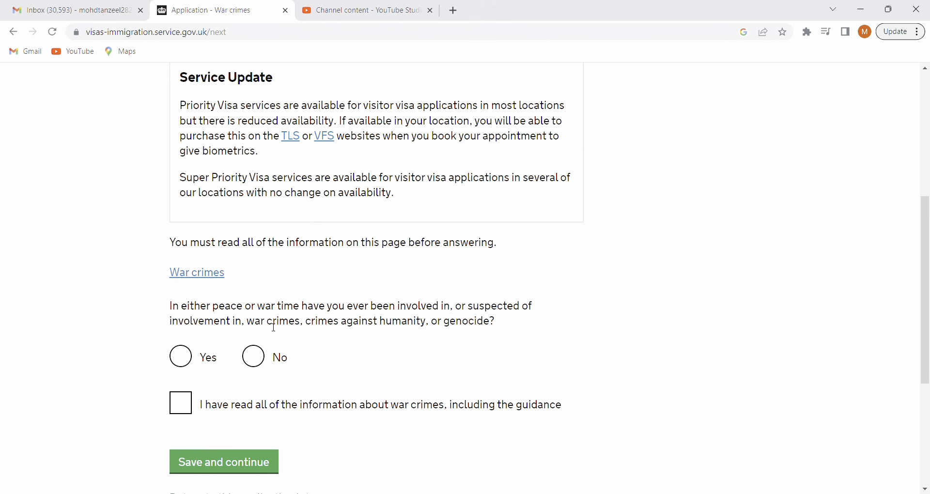
{"action": "left_click", "coordinate": [257, 358]}
{"action": "left_click", "coordinate": [182, 410]}
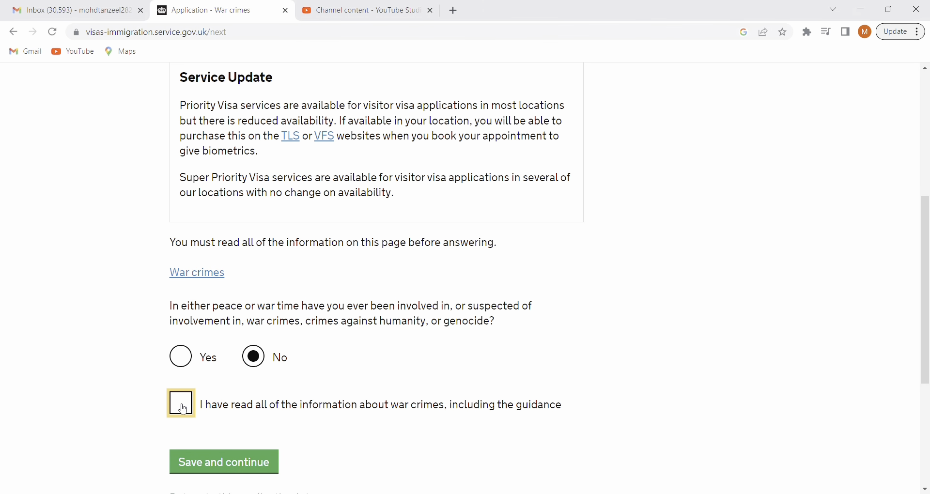
{"action": "left_click", "coordinate": [236, 465]}
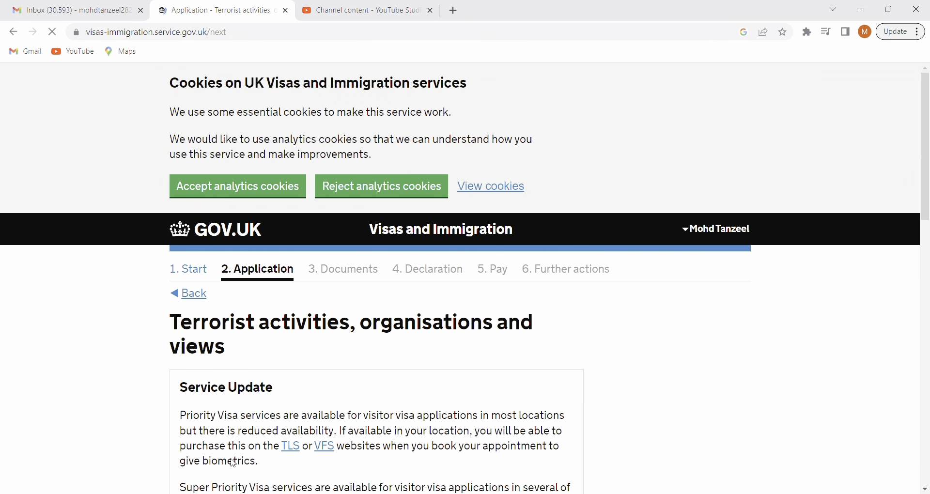
- Answer No to ever having been involved in, supported or encouraged terrorist activities in any country
{"action": "scroll", "coordinate": [234, 464], "scroll_direction": "down", "scroll_amount": 2}
{"action": "scroll", "coordinate": [233, 464], "scroll_direction": "down", "scroll_amount": 5}
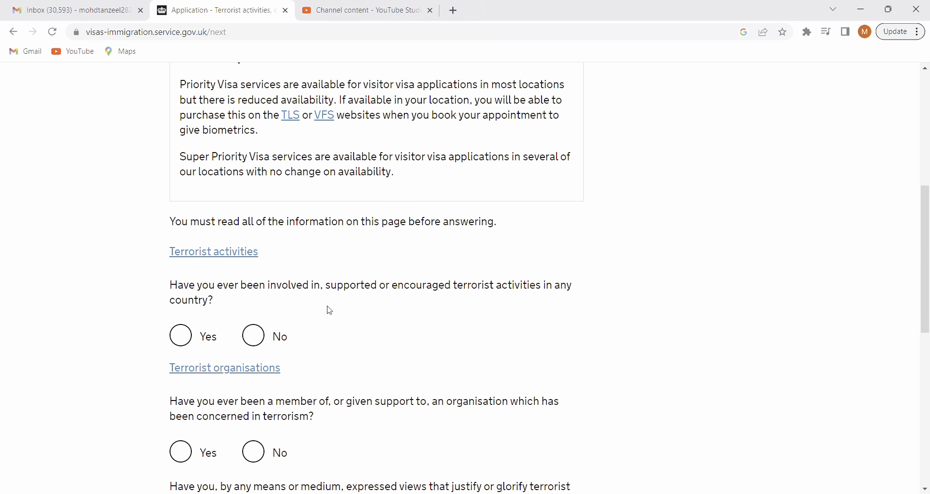
{"action": "left_click", "coordinate": [254, 335]}
{"action": "scroll", "coordinate": [257, 334], "scroll_direction": "down", "scroll_amount": 3}
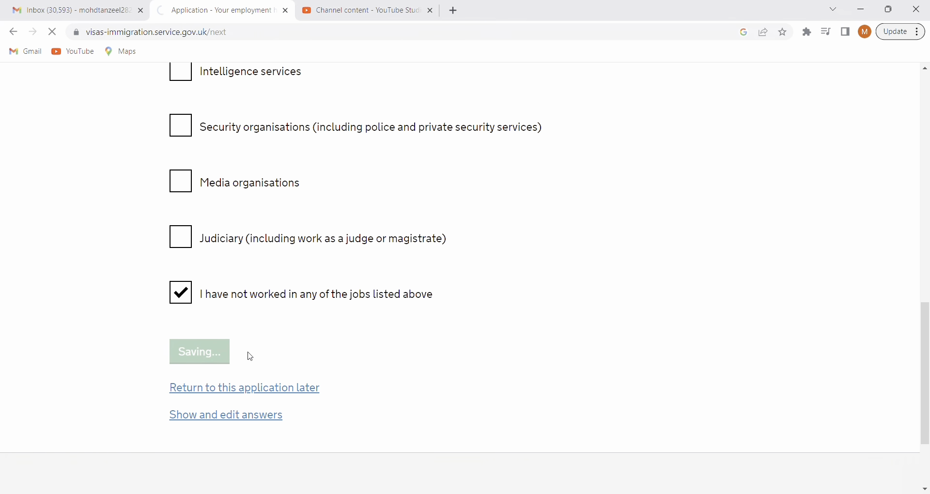
- Leave the further details on the additional information page blank and save to continue
{"action": "scroll", "coordinate": [251, 356], "scroll_direction": "down", "scroll_amount": 2}
{"action": "scroll", "coordinate": [251, 357], "scroll_direction": "down", "scroll_amount": 5}
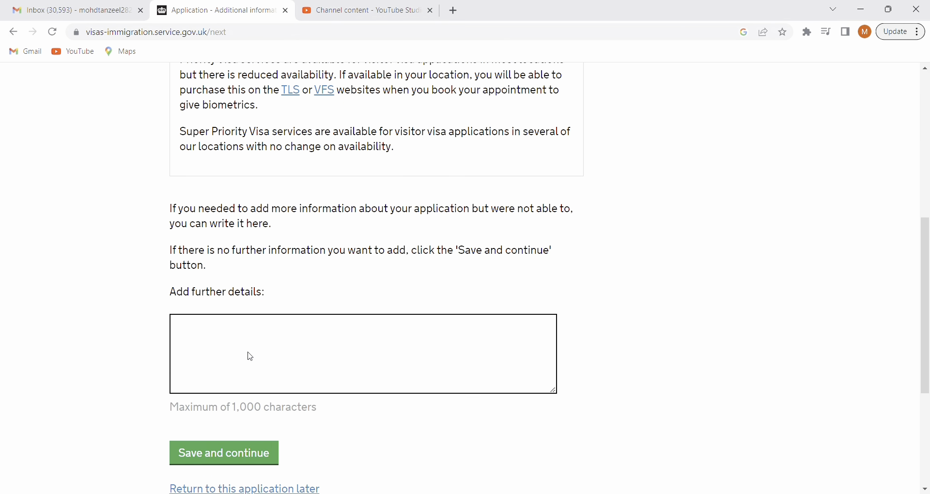
{"action": "left_click", "coordinate": [235, 453]}
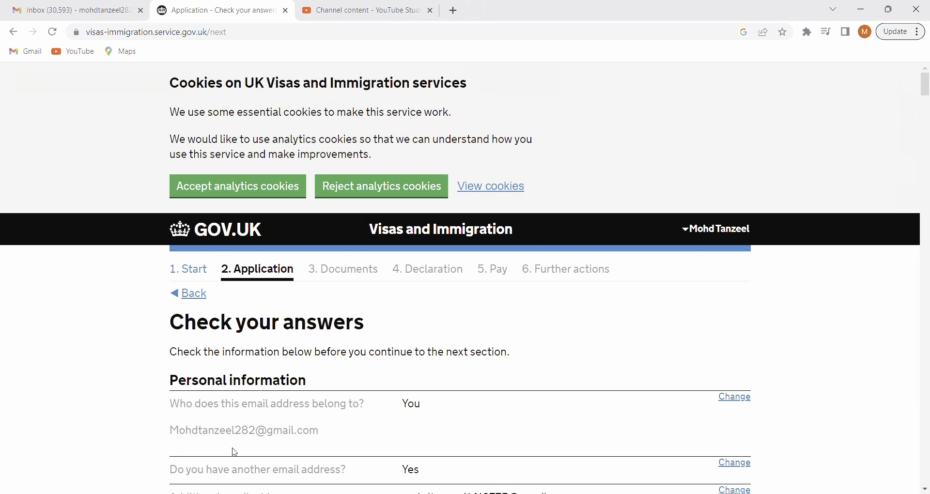
- Review the application answers from personal information through to extra information, and continue to the Documents section
{"action": "scroll", "coordinate": [236, 454], "scroll_direction": "down", "scroll_amount": 3}
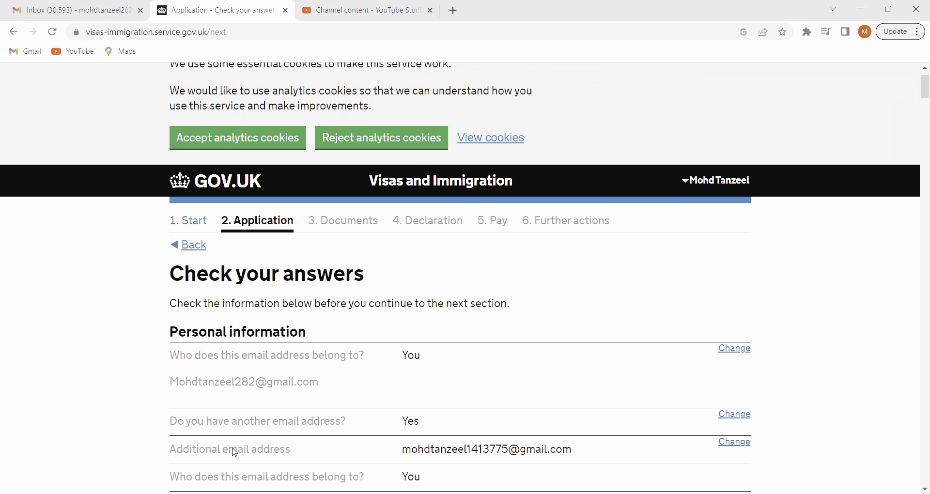
{"action": "scroll", "coordinate": [236, 454], "scroll_direction": "down", "scroll_amount": 3}
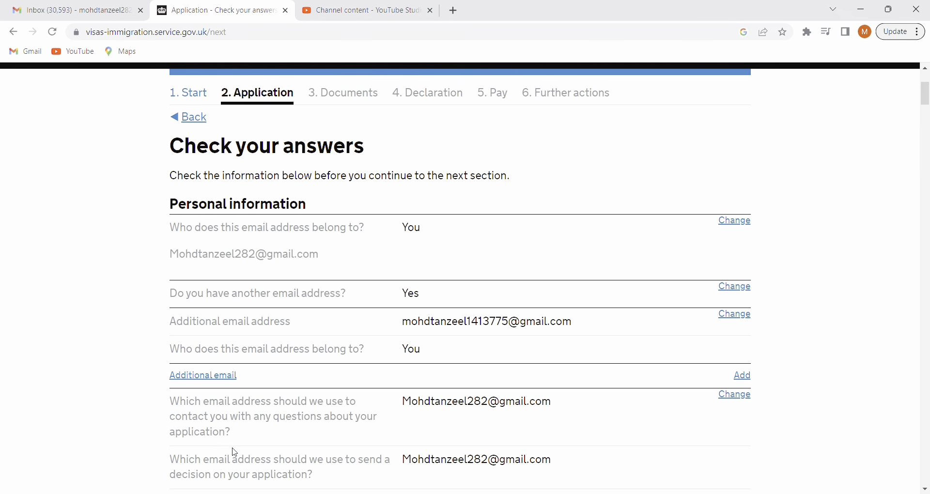
{"action": "scroll", "coordinate": [236, 454], "scroll_direction": "down", "scroll_amount": 5}
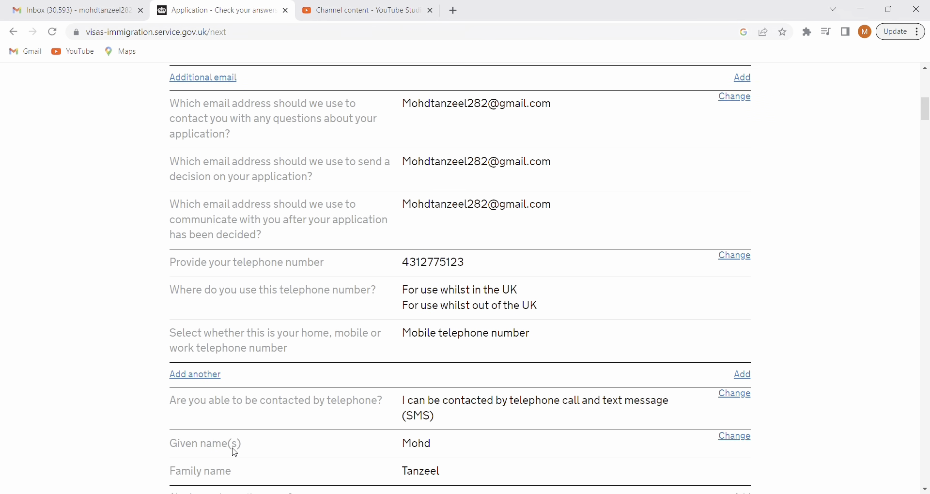
{"action": "scroll", "coordinate": [236, 454], "scroll_direction": "down", "scroll_amount": 4}
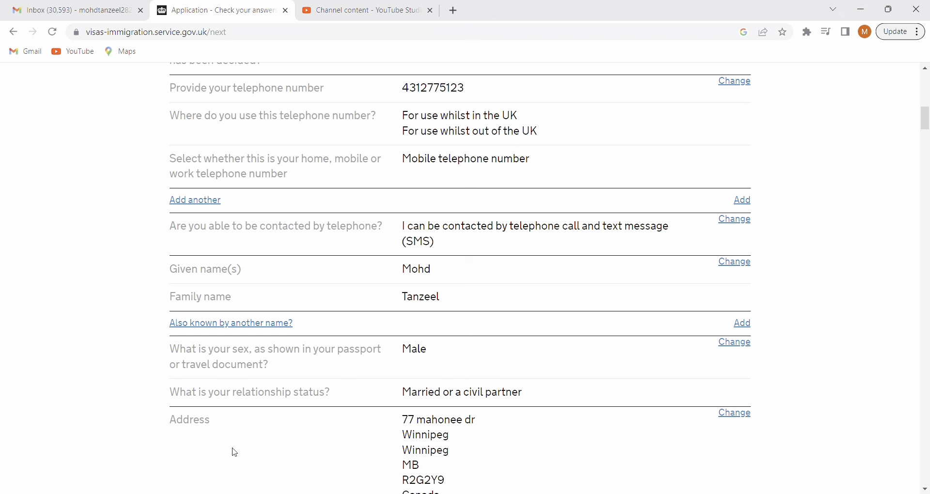
{"action": "scroll", "coordinate": [236, 454], "scroll_direction": "down", "scroll_amount": 20}
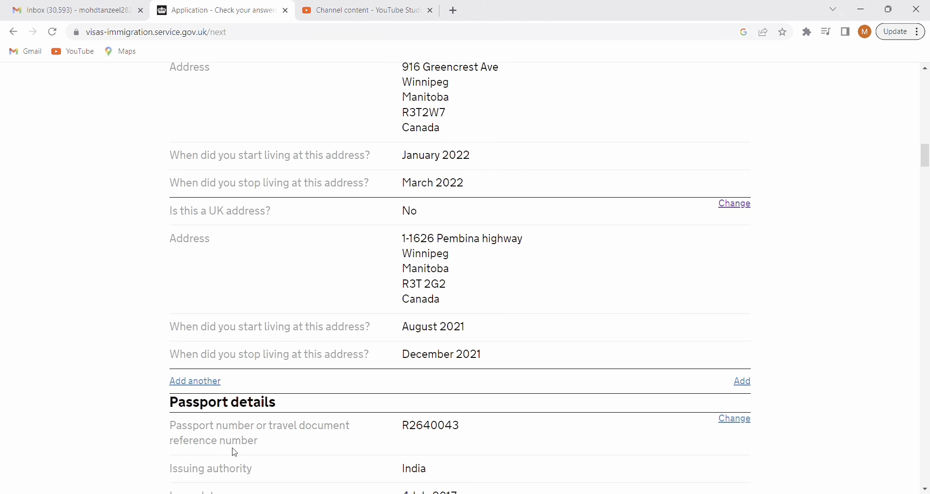
{"action": "scroll", "coordinate": [236, 453], "scroll_direction": "down", "scroll_amount": 20}
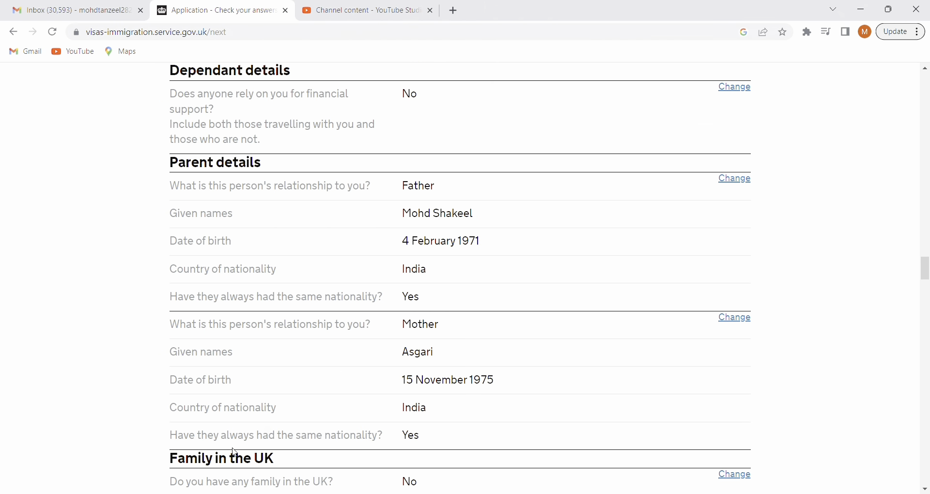
{"action": "scroll", "coordinate": [236, 453], "scroll_direction": "down", "scroll_amount": 20}
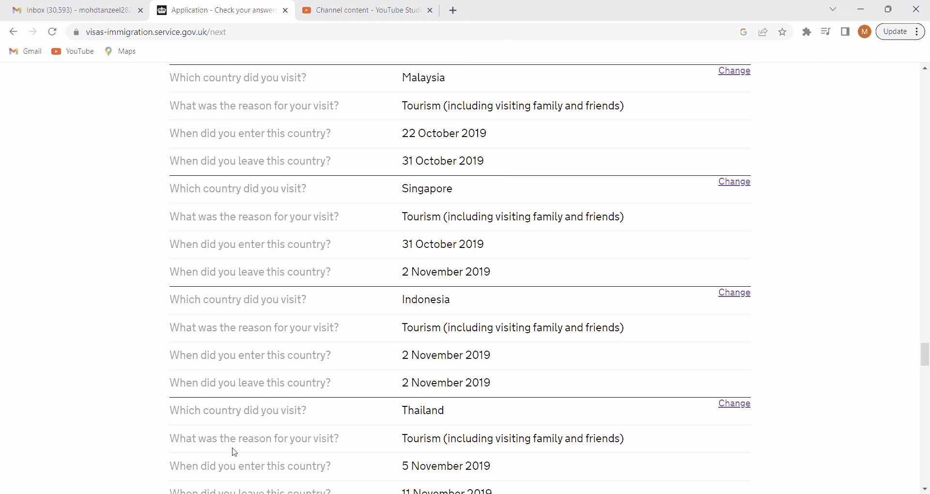
{"action": "scroll", "coordinate": [236, 453], "scroll_direction": "down", "scroll_amount": 20}
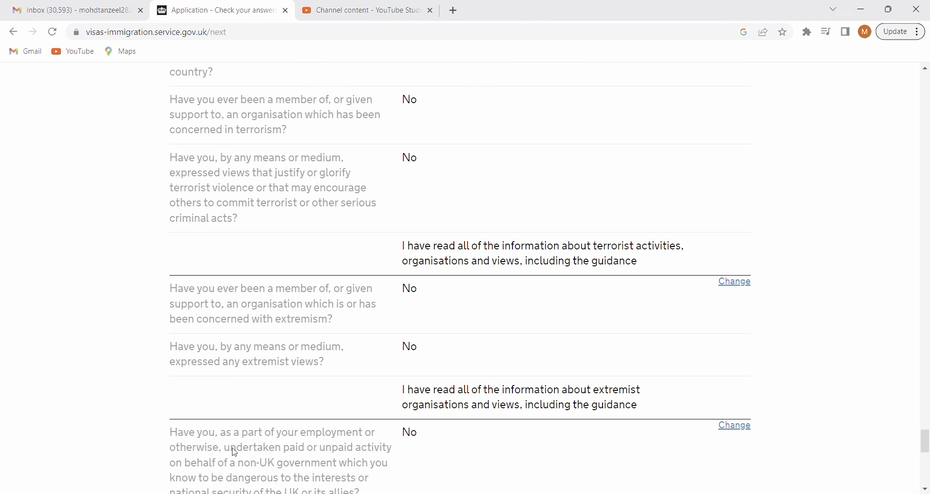
{"action": "scroll", "coordinate": [236, 454], "scroll_direction": "down", "scroll_amount": 1}
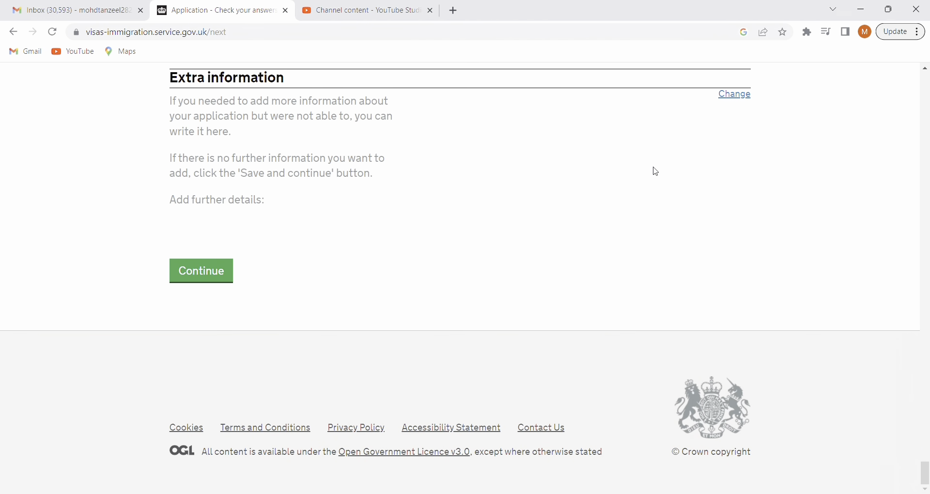
{"action": "scroll", "coordinate": [146, 378], "scroll_direction": "up", "scroll_amount": 2}
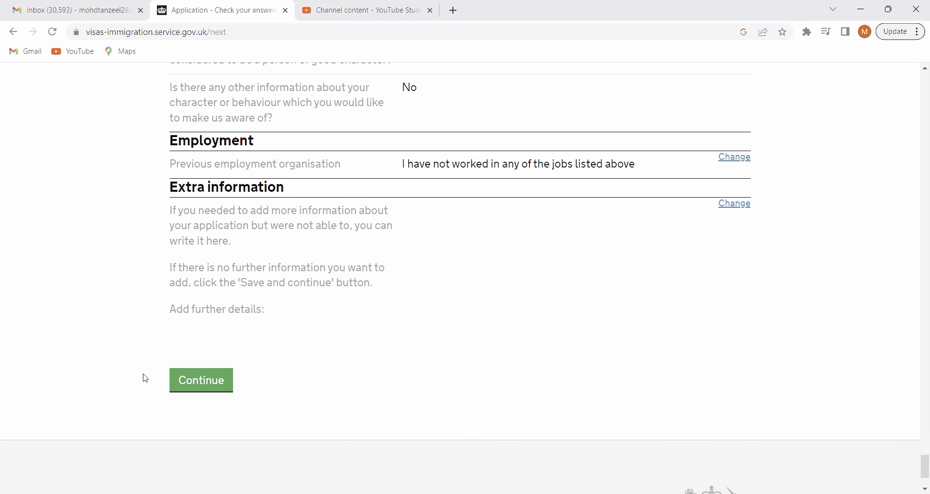
{"action": "left_click", "coordinate": [206, 383]}
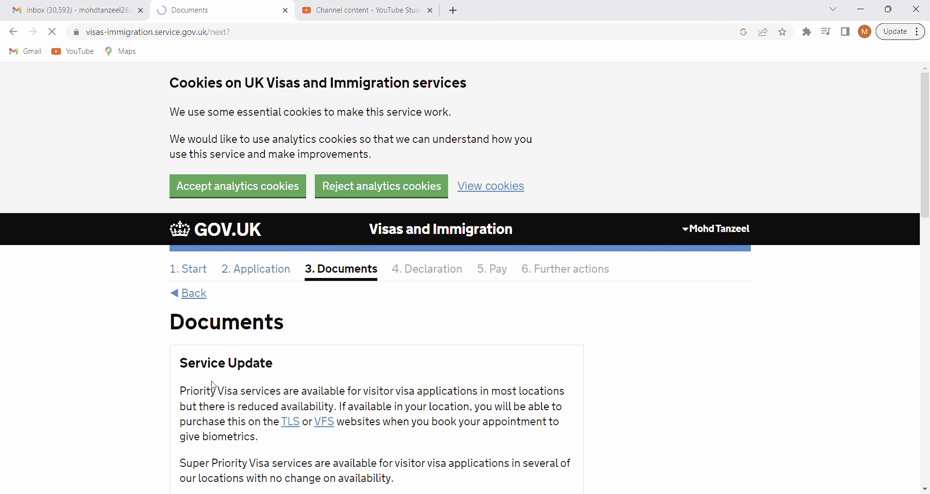
- Agree to provide the passport, evidence of funds and confirmation of right of residence documents, and save to continue
{"action": "scroll", "coordinate": [360, 382], "scroll_direction": "down", "scroll_amount": 8}
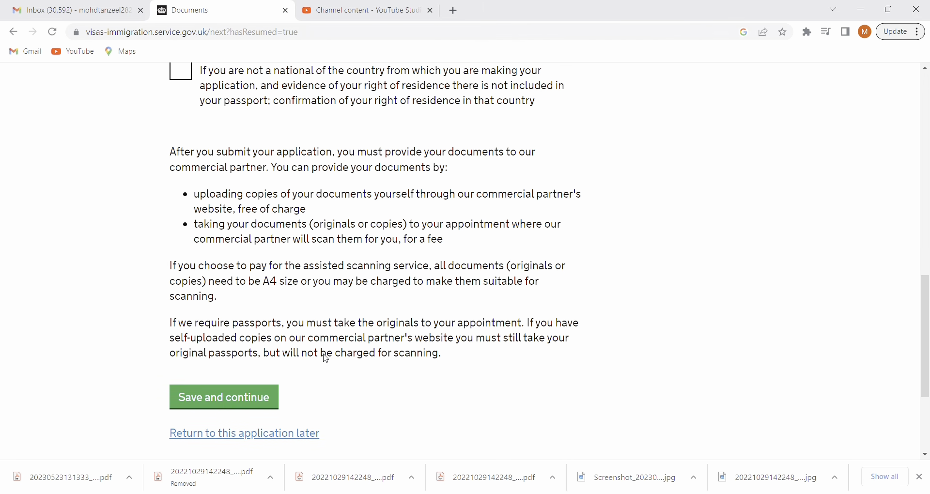
{"action": "scroll", "coordinate": [328, 358], "scroll_direction": "up", "scroll_amount": 4}
{"action": "scroll", "coordinate": [329, 359], "scroll_direction": "up", "scroll_amount": 3}
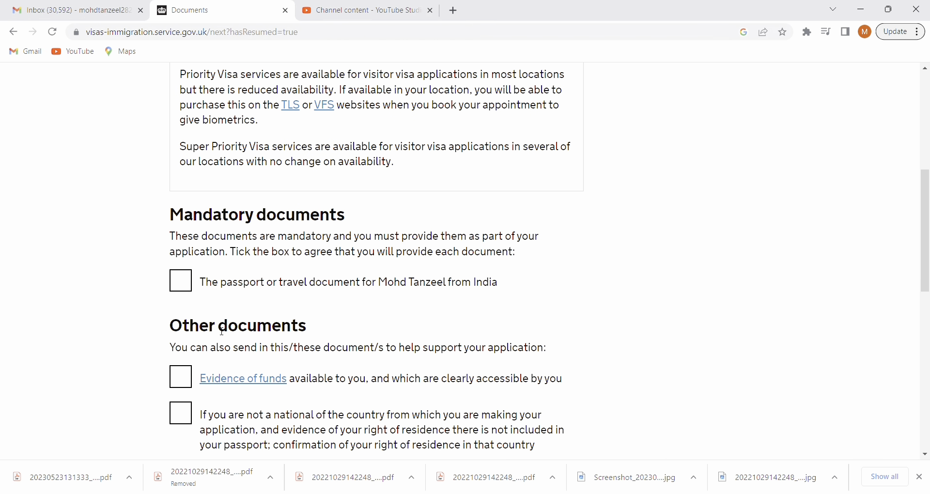
{"action": "left_click", "coordinate": [178, 280]}
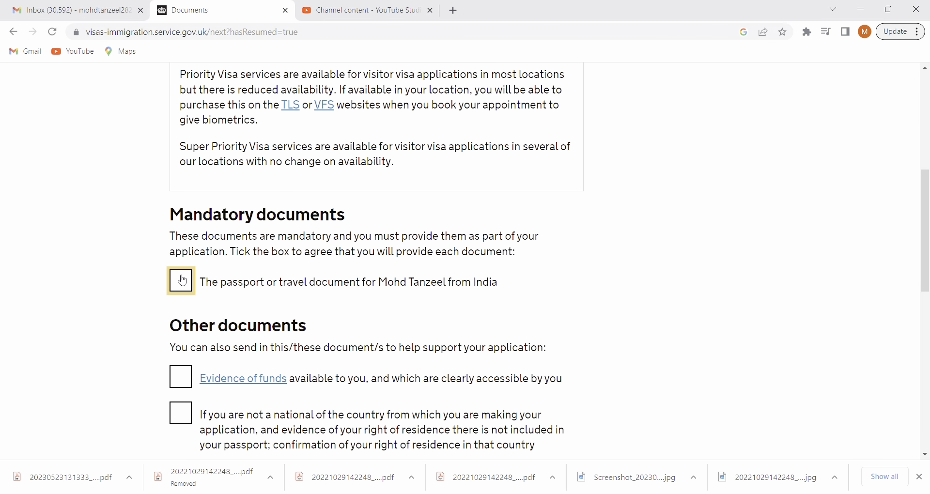
{"action": "left_click", "coordinate": [189, 377]}
{"action": "scroll", "coordinate": [184, 376], "scroll_direction": "down", "scroll_amount": 4}
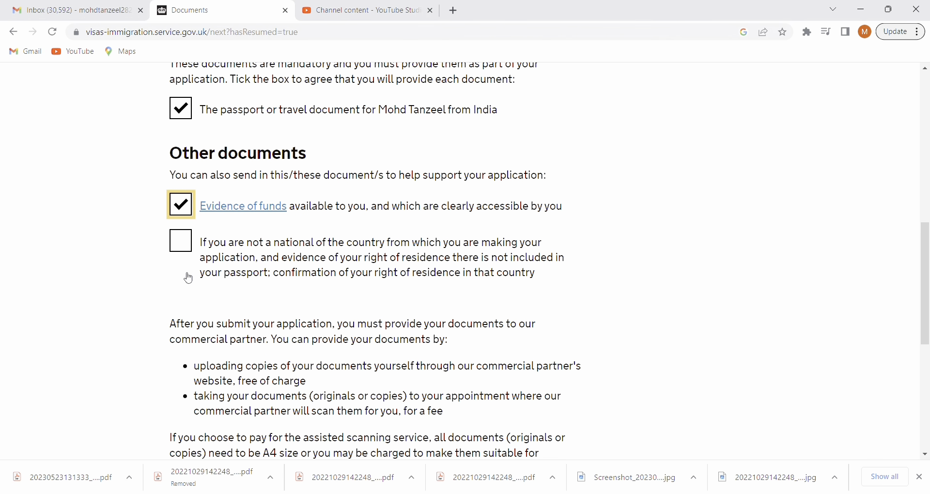
{"action": "left_click", "coordinate": [187, 246]}
{"action": "scroll", "coordinate": [188, 249], "scroll_direction": "down", "scroll_amount": 5}
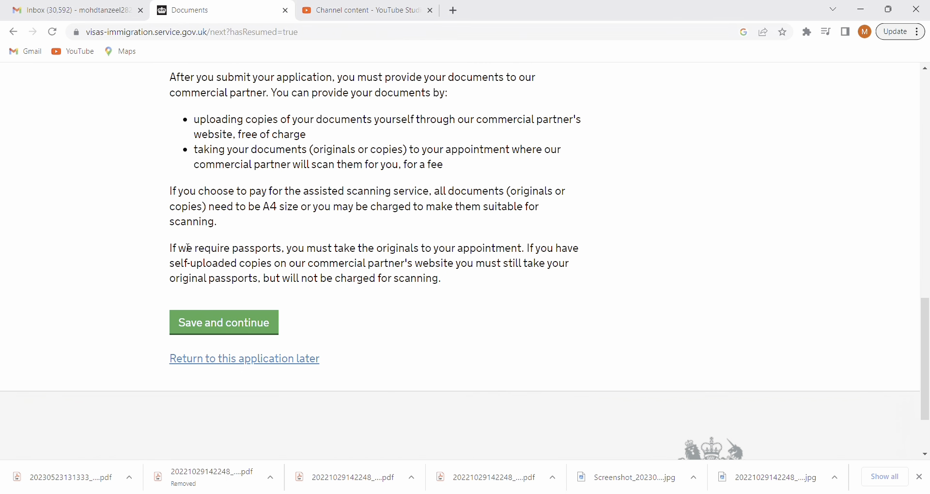
{"action": "left_click", "coordinate": [242, 322]}
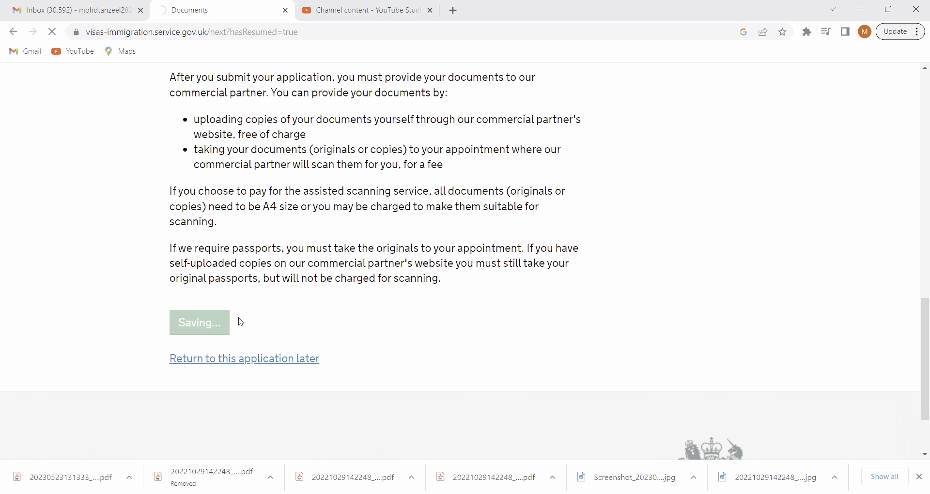
- Confirm understanding and acceptance of the visitor conditions, and save to continue
{"action": "scroll", "coordinate": [242, 323], "scroll_direction": "down", "scroll_amount": 6}
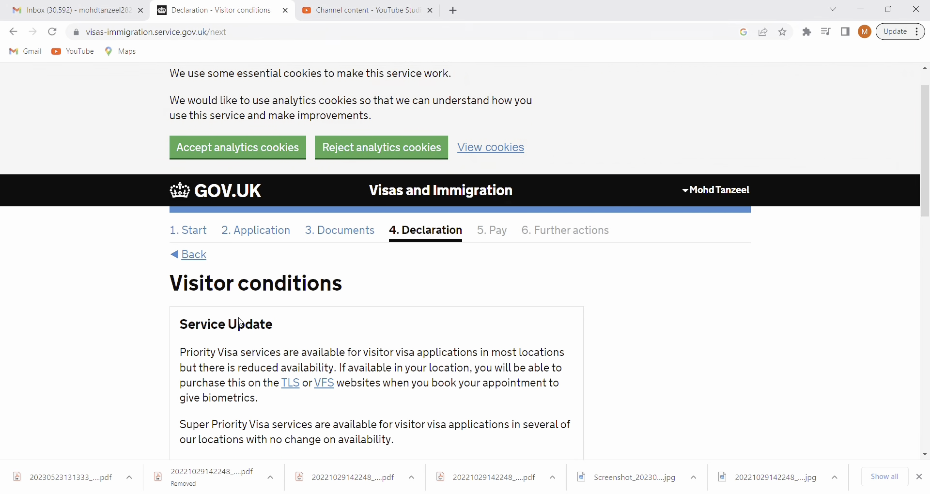
{"action": "scroll", "coordinate": [242, 323], "scroll_direction": "down", "scroll_amount": 1}
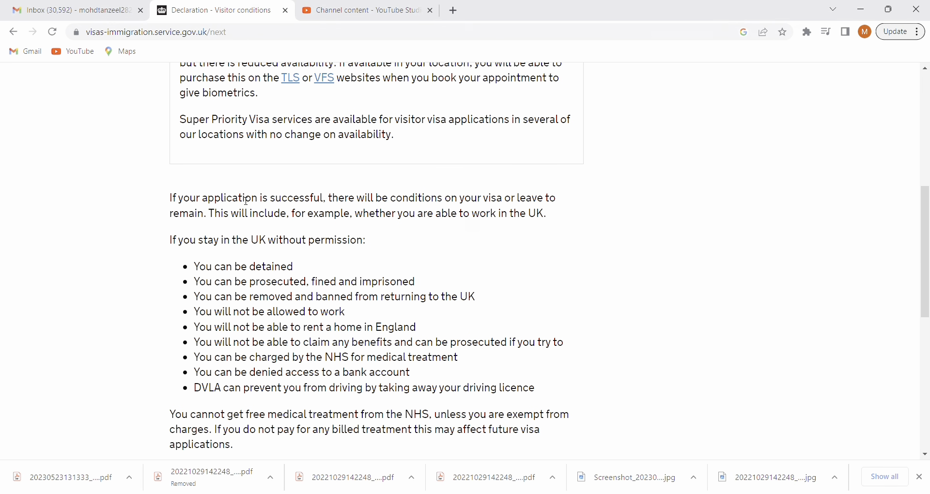
{"action": "scroll", "coordinate": [246, 200], "scroll_direction": "down", "scroll_amount": 6}
{"action": "left_click", "coordinate": [180, 281]}
{"action": "left_click", "coordinate": [244, 341]}
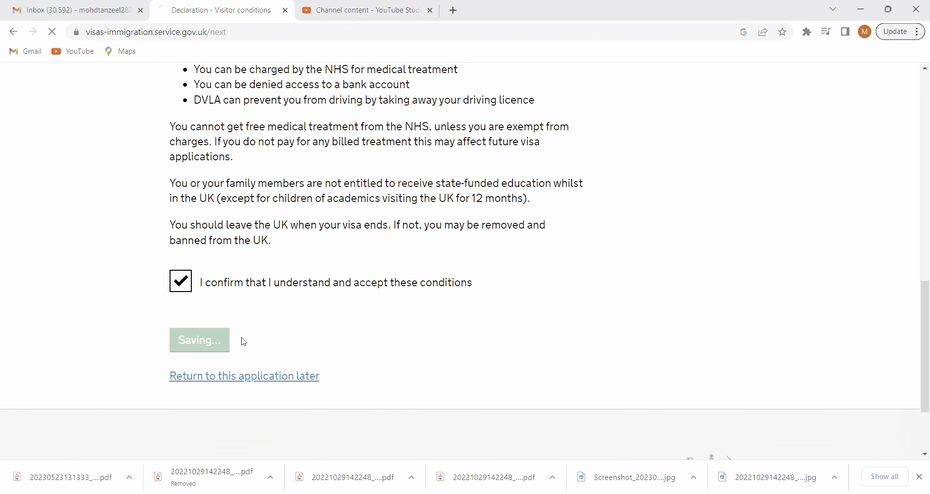
- Declare "I am the applicant aged 18 or over" and accept the declaration
{"action": "scroll", "coordinate": [246, 339], "scroll_direction": "down", "scroll_amount": 3}
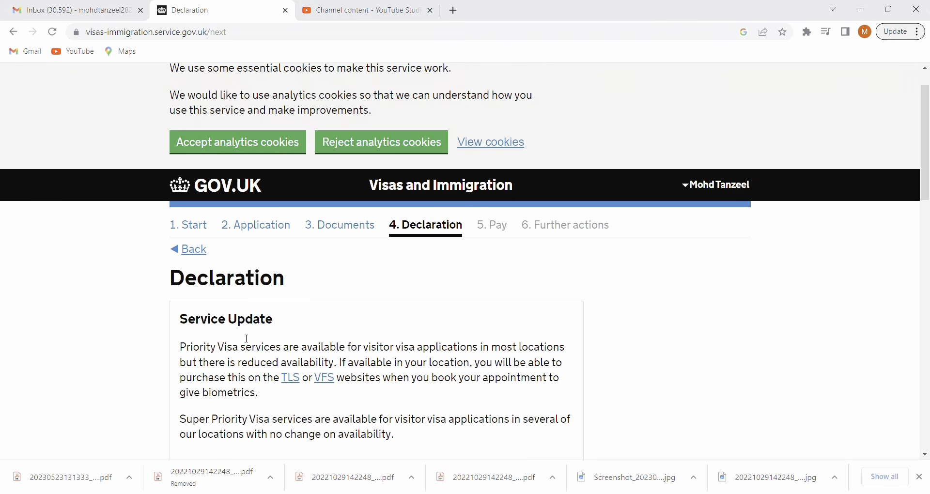
{"action": "scroll", "coordinate": [247, 339], "scroll_direction": "down", "scroll_amount": 4}
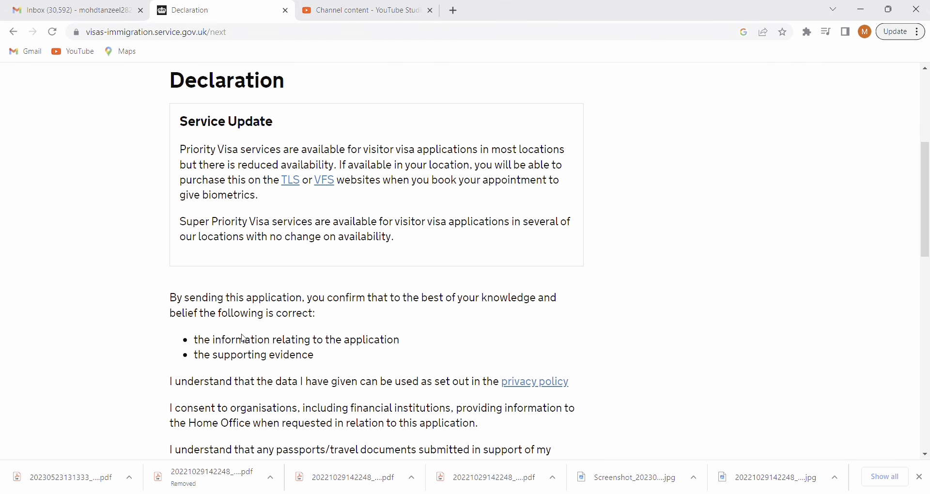
{"action": "scroll", "coordinate": [247, 339], "scroll_direction": "down", "scroll_amount": 10}
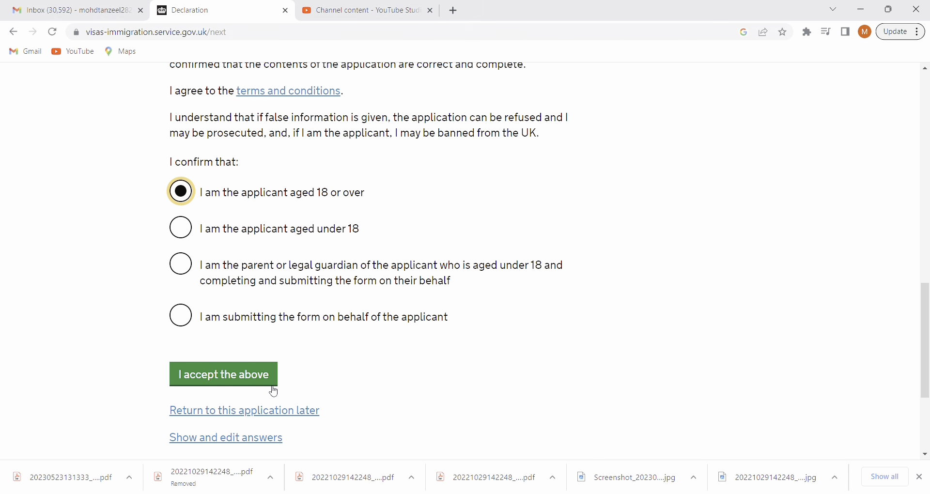
{"action": "left_click", "coordinate": [241, 377]}
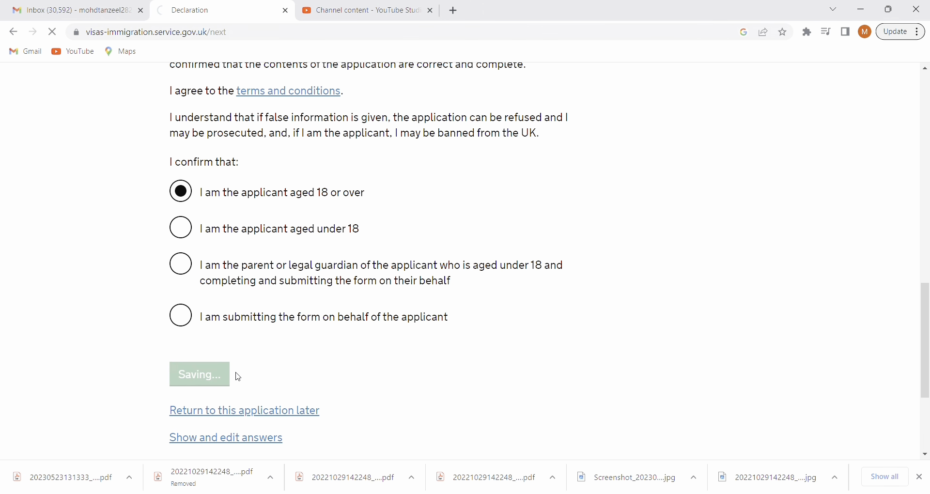
- Check the consent and declaration answers and continue to the Pay section
{"action": "scroll", "coordinate": [312, 370], "scroll_direction": "down", "scroll_amount": 5}
{"action": "scroll", "coordinate": [316, 372], "scroll_direction": "down", "scroll_amount": 2}
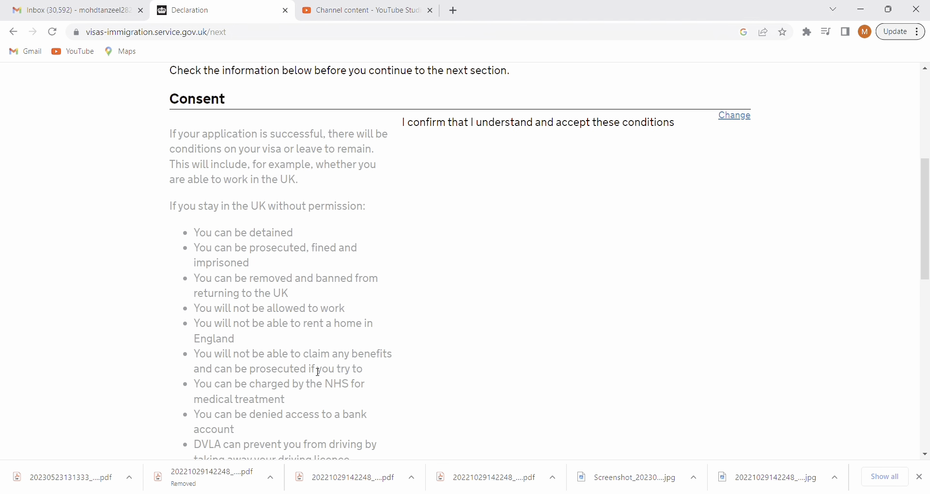
{"action": "scroll", "coordinate": [319, 372], "scroll_direction": "down", "scroll_amount": 6}
{"action": "left_click", "coordinate": [217, 351]}
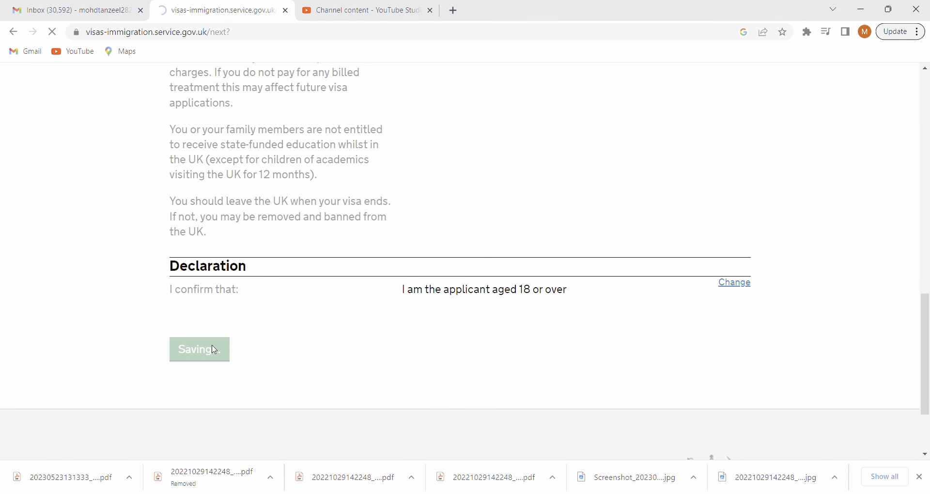
- Keep the 6-month option as the visit visa length, and save to continue
{"action": "scroll", "coordinate": [299, 344], "scroll_direction": "down", "scroll_amount": 7}
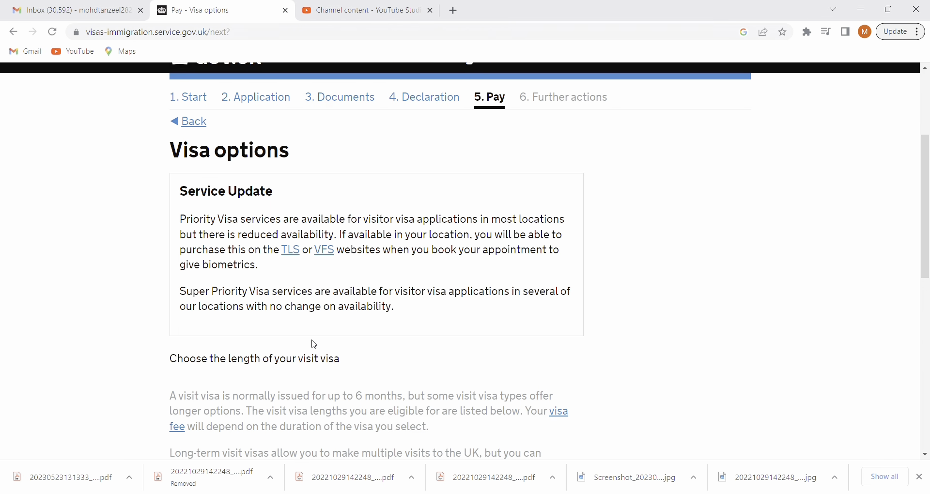
{"action": "scroll", "coordinate": [317, 344], "scroll_direction": "down", "scroll_amount": 3}
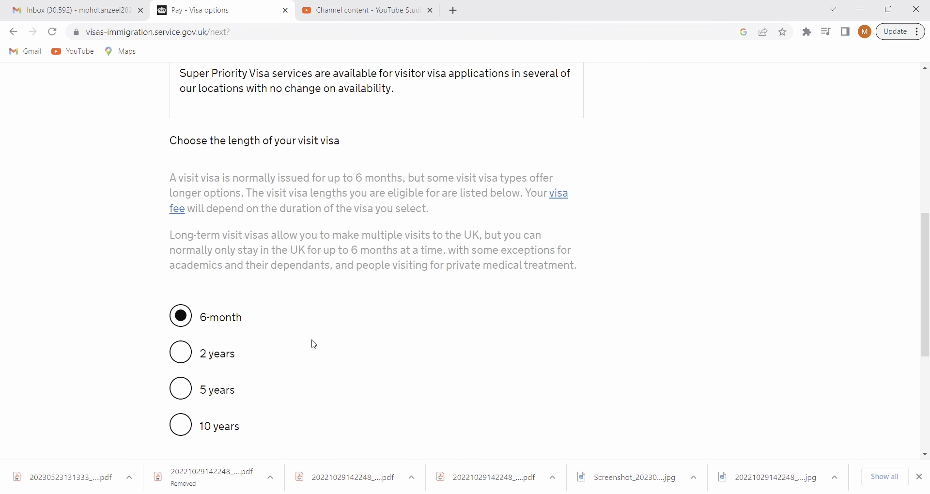
{"action": "scroll", "coordinate": [314, 345], "scroll_direction": "down", "scroll_amount": 2}
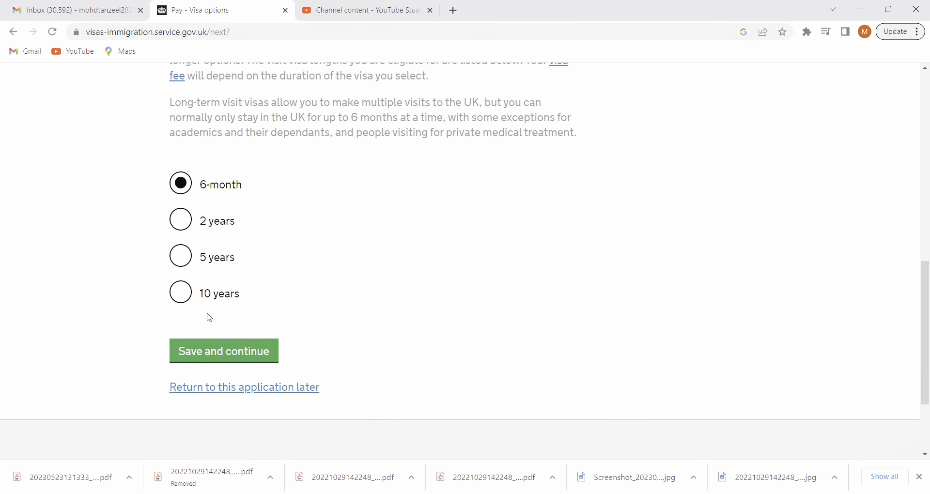
{"action": "left_click", "coordinate": [236, 351]}
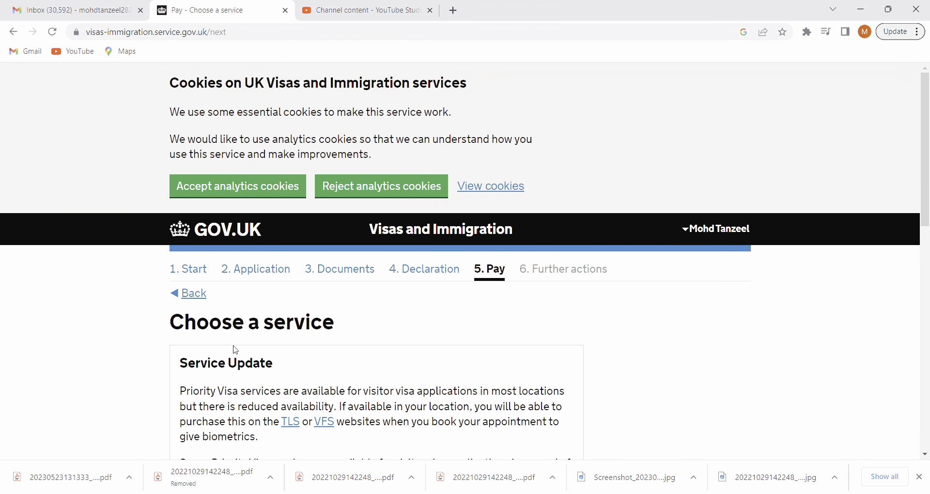
- Keep the Standard service option for the application, and save to continue to the payment summary
{"action": "scroll", "coordinate": [408, 341], "scroll_direction": "down", "scroll_amount": 7}
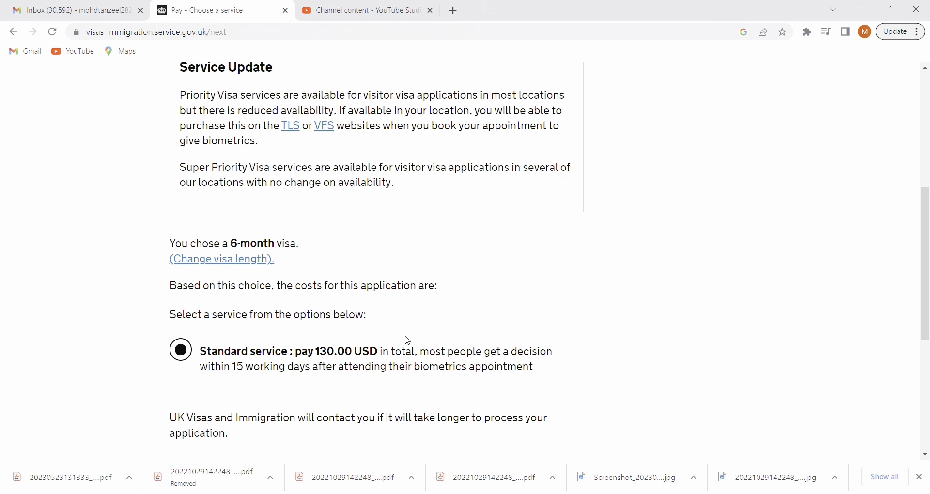
{"action": "scroll", "coordinate": [410, 343], "scroll_direction": "down", "scroll_amount": 1}
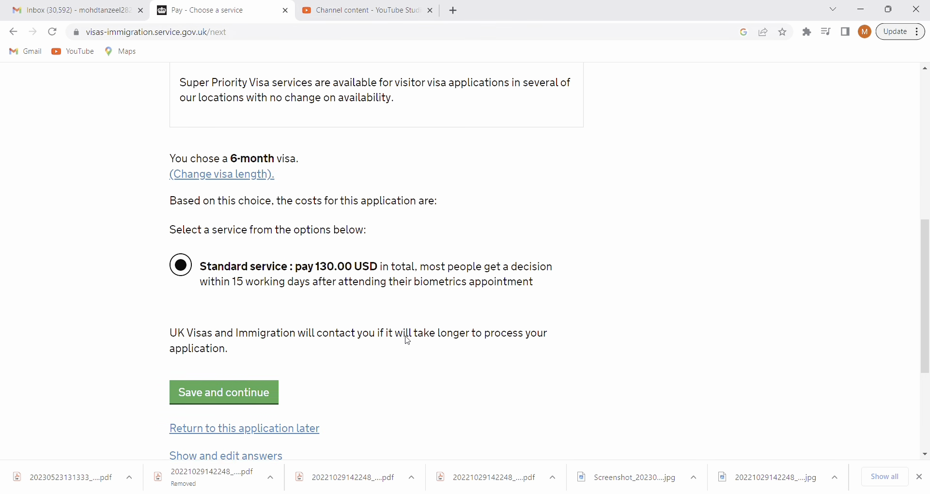
{"action": "scroll", "coordinate": [409, 341], "scroll_direction": "down", "scroll_amount": 1}
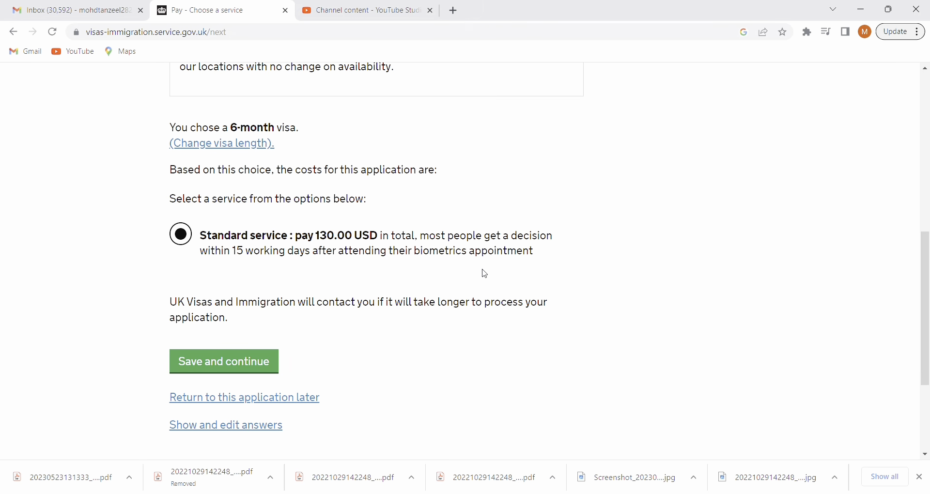
{"action": "left_click", "coordinate": [248, 363]}
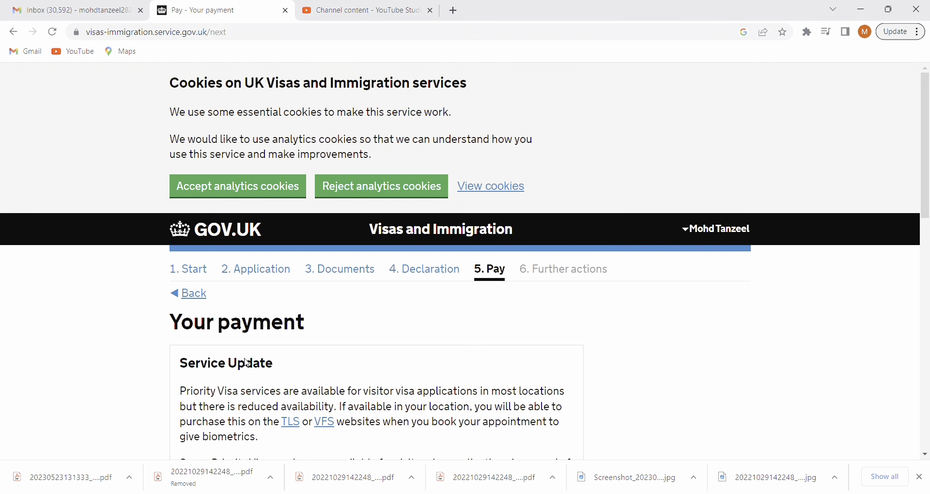
- Review the payment summary, continue to WorldPay and browse the available payment methods for the visa fee
{"action": "scroll", "coordinate": [247, 364], "scroll_direction": "down", "scroll_amount": 7}
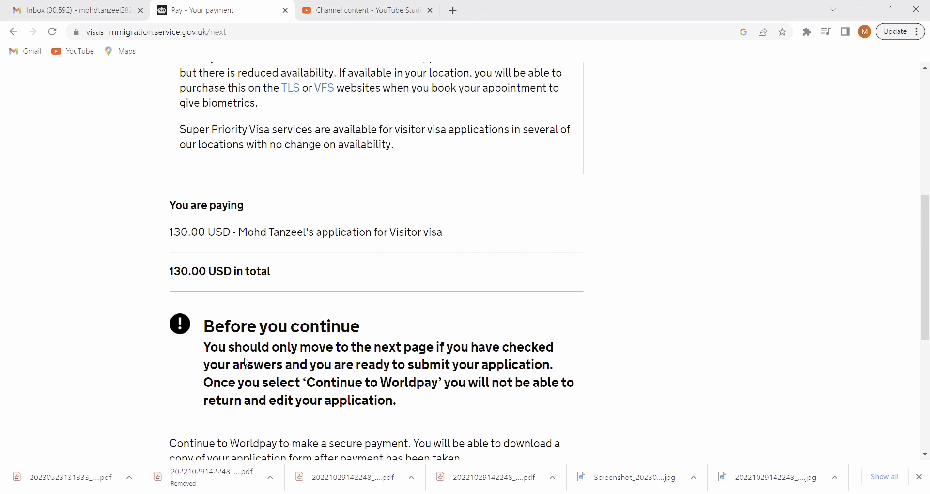
{"action": "scroll", "coordinate": [247, 364], "scroll_direction": "down", "scroll_amount": 3}
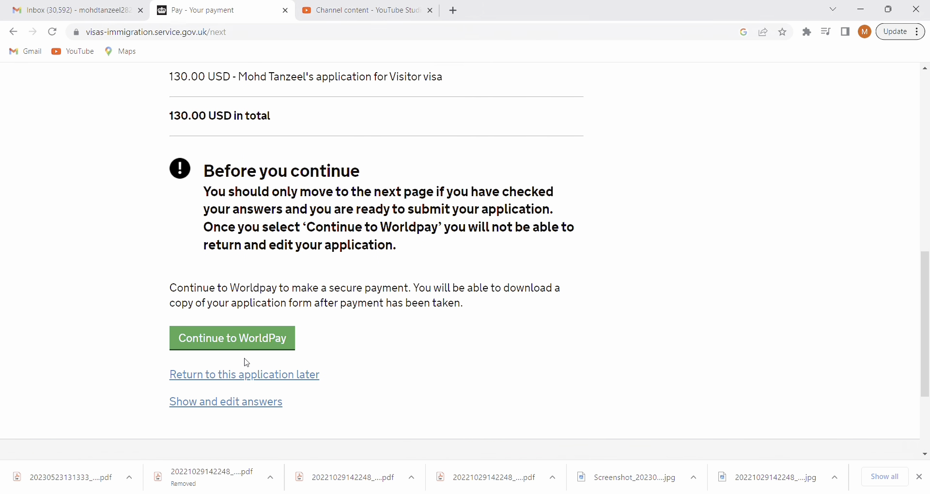
{"action": "scroll", "coordinate": [247, 364], "scroll_direction": "down", "scroll_amount": 1}
{"action": "left_click", "coordinate": [253, 321]}
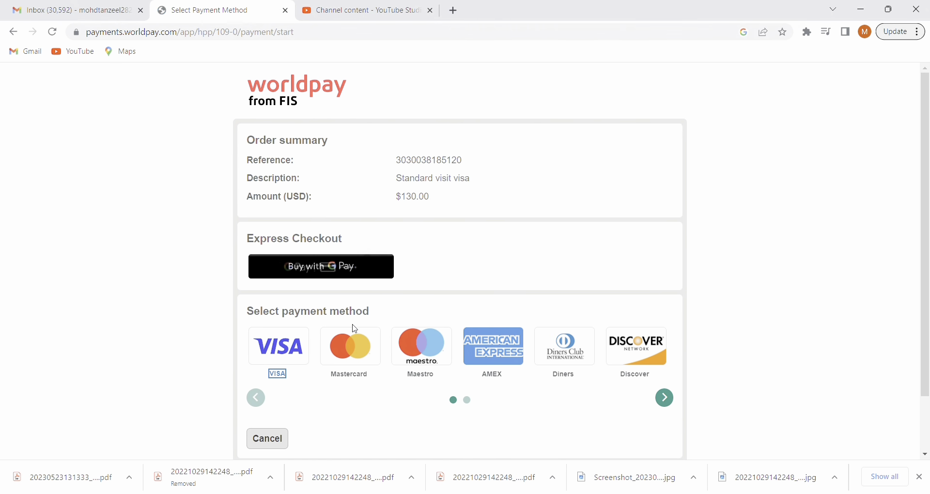
{"action": "scroll", "coordinate": [417, 296], "scroll_direction": "down", "scroll_amount": 2}
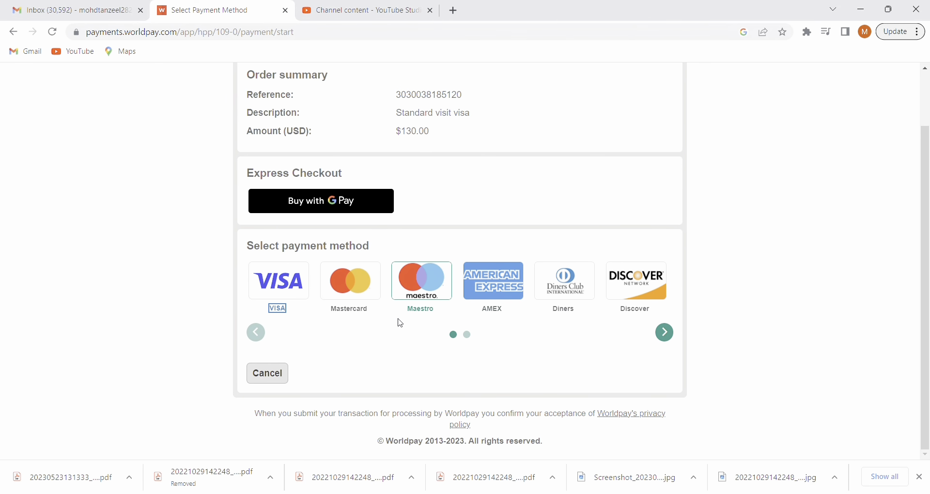
{"action": "left_click", "coordinate": [667, 340]}
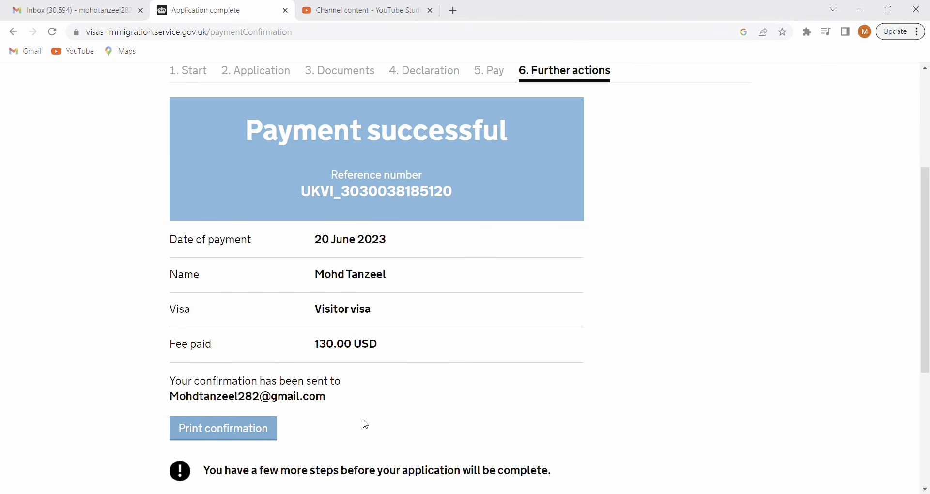
- Save and continue to the final tasks, and open the downloaded supporting documents checklist PDF to look through it
{"action": "scroll", "coordinate": [365, 425], "scroll_direction": "down", "scroll_amount": 5}
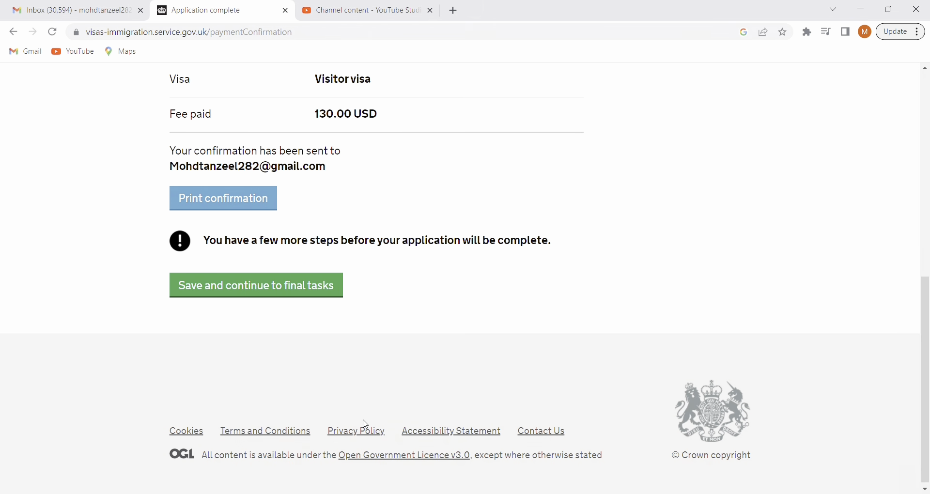
{"action": "left_click", "coordinate": [286, 292]}
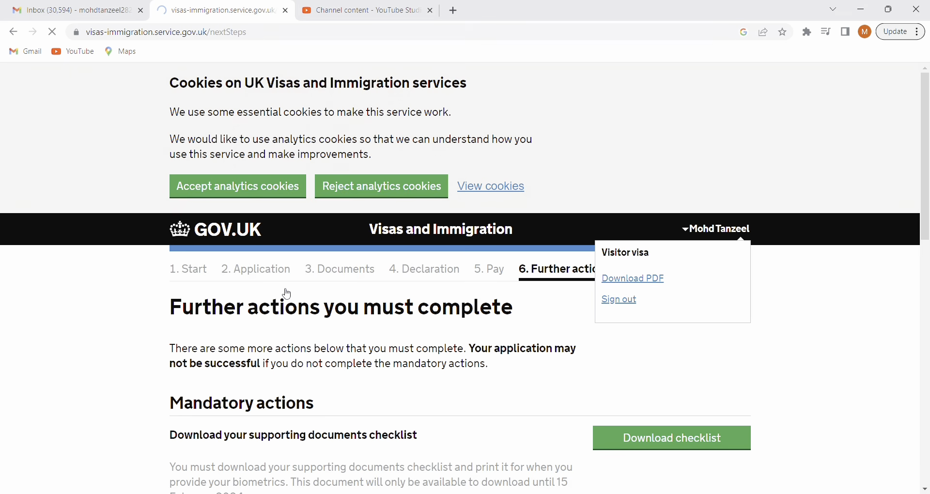
{"action": "scroll", "coordinate": [538, 276], "scroll_direction": "down", "scroll_amount": 3}
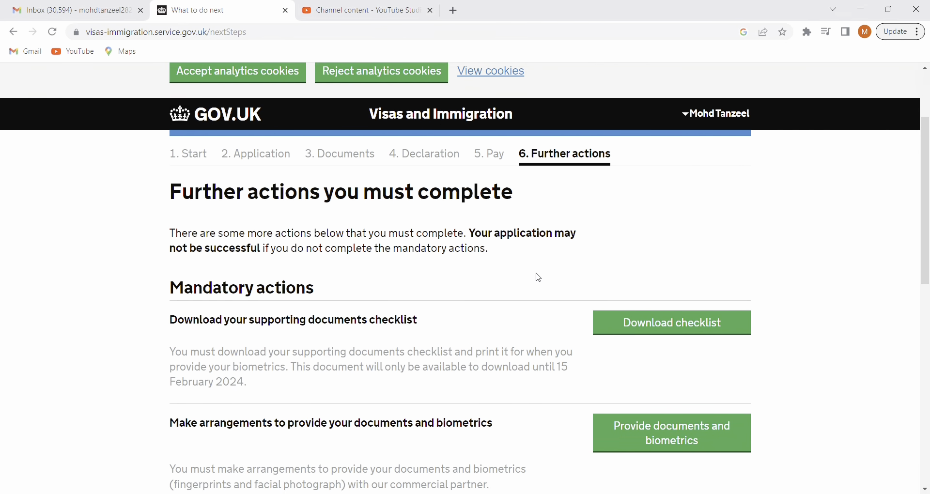
{"action": "left_click", "coordinate": [87, 476]}
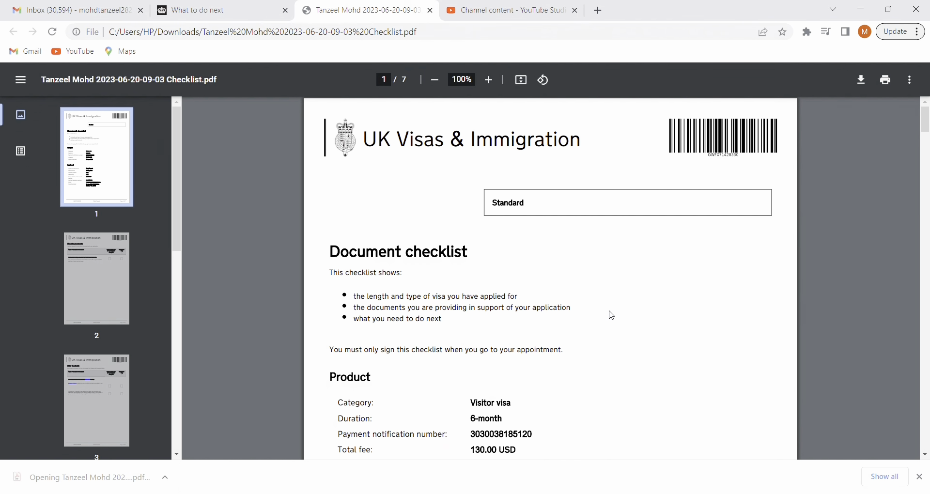
{"action": "scroll", "coordinate": [501, 310], "scroll_direction": "down", "scroll_amount": 4}
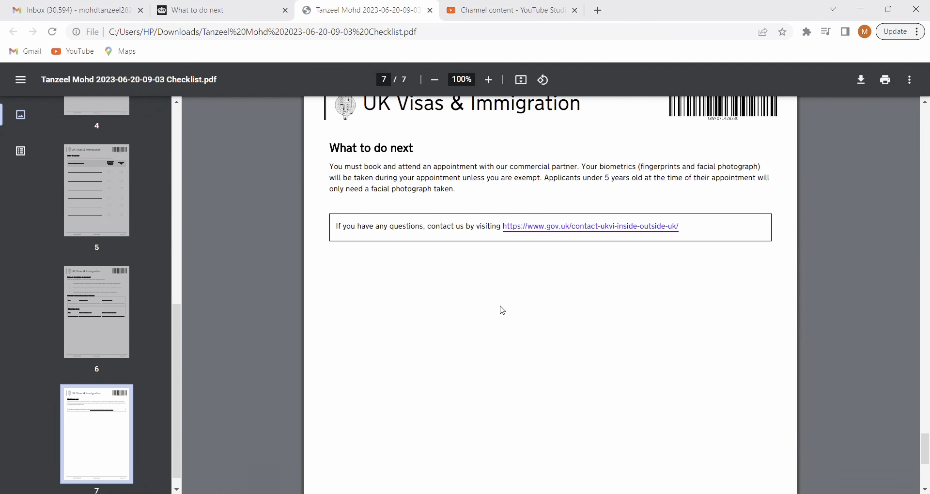
- Start the mandatory action to provide documents and biometrics, and continue to the commercial partner's website
{"action": "scroll", "coordinate": [503, 310], "scroll_direction": "down", "scroll_amount": 5}
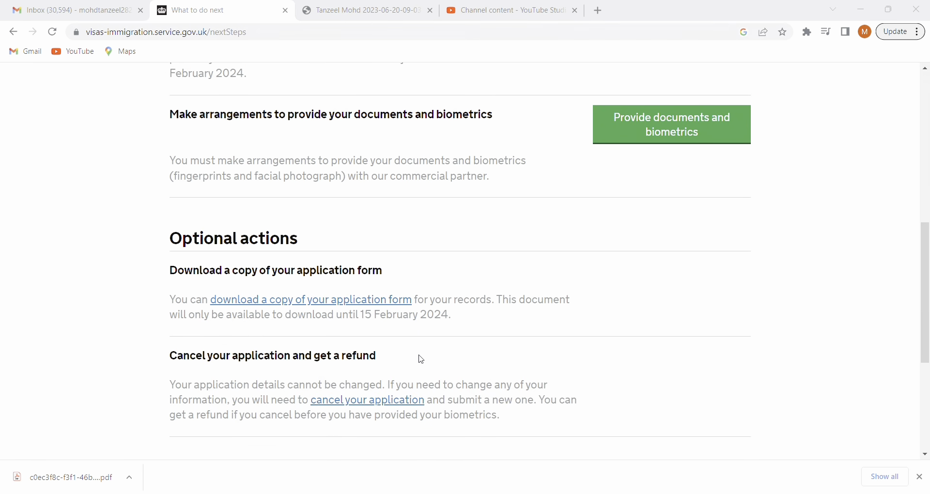
{"action": "scroll", "coordinate": [419, 357], "scroll_direction": "up", "scroll_amount": 3}
{"action": "left_click", "coordinate": [650, 282]}
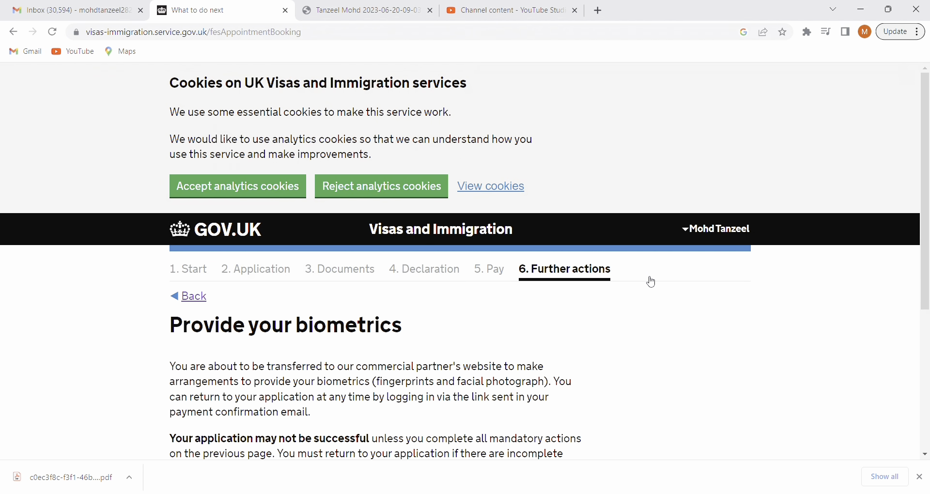
{"action": "scroll", "coordinate": [651, 281], "scroll_direction": "down", "scroll_amount": 3}
{"action": "left_click", "coordinate": [228, 384]}
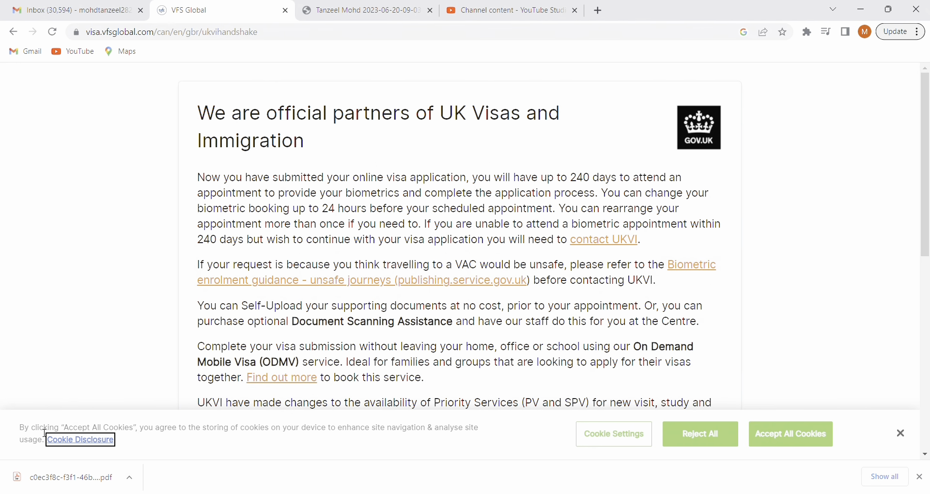
- Dismiss the cookie notice and select "UK Visa Application Centre, Edmonton" as the centre for the application
{"action": "scroll", "coordinate": [444, 175], "scroll_direction": "down", "scroll_amount": 5}
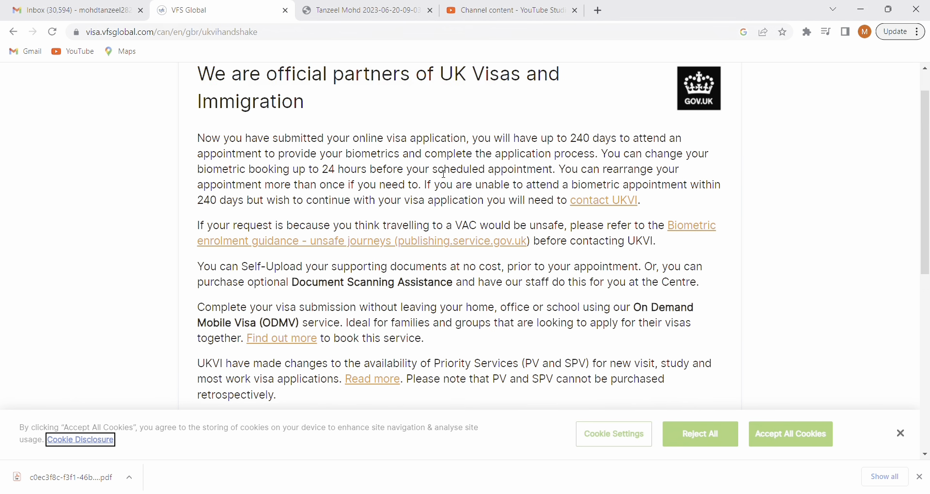
{"action": "scroll", "coordinate": [444, 174], "scroll_direction": "down", "scroll_amount": 3}
{"action": "scroll", "coordinate": [444, 174], "scroll_direction": "down", "scroll_amount": 1}
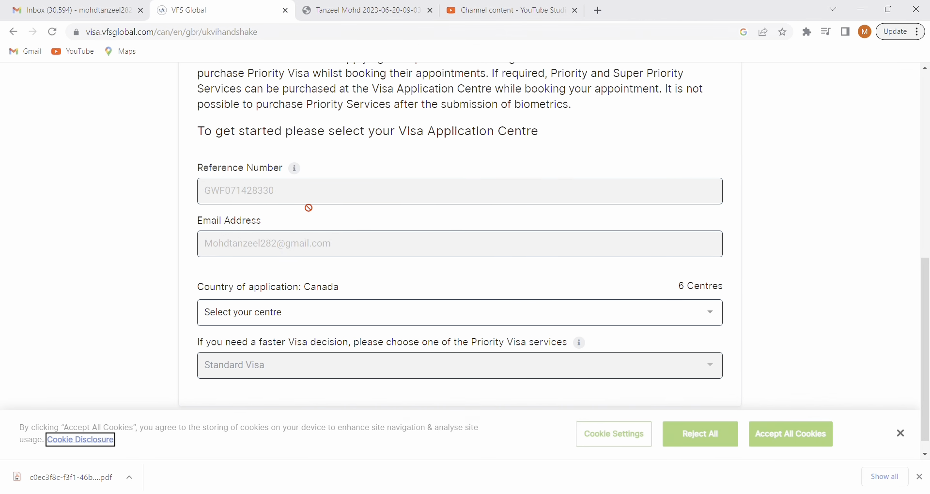
{"action": "scroll", "coordinate": [311, 211], "scroll_direction": "down", "scroll_amount": 1}
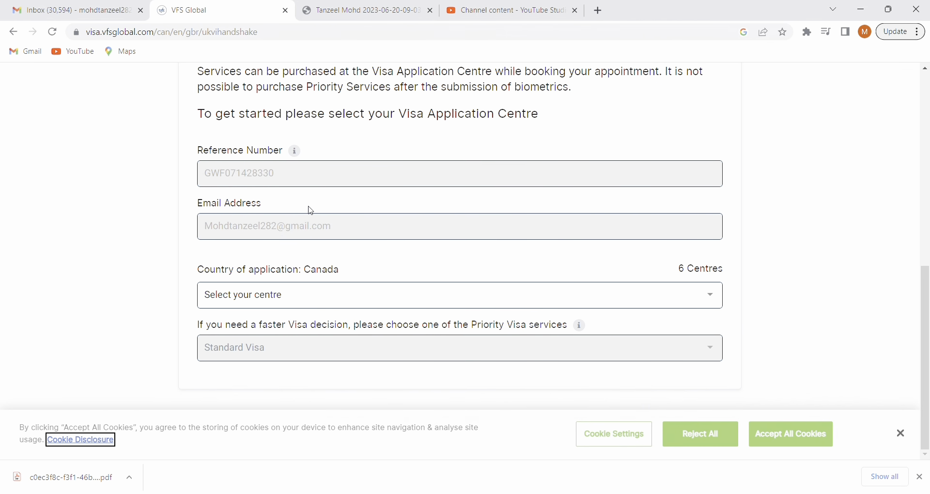
{"action": "left_click", "coordinate": [329, 300]}
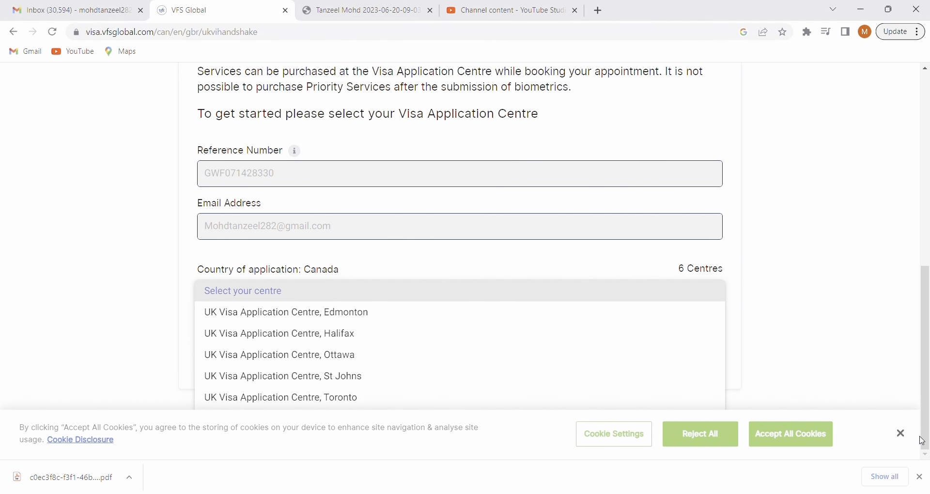
{"action": "left_click", "coordinate": [905, 437]}
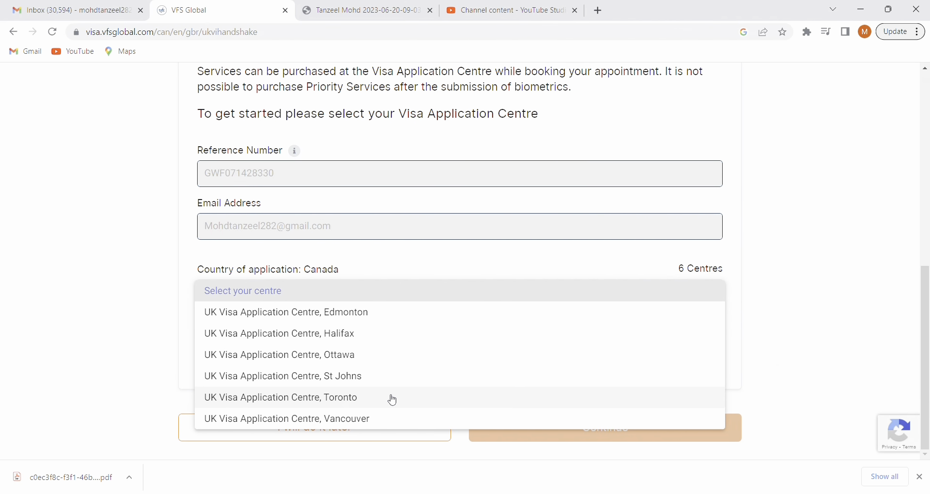
{"action": "left_click", "coordinate": [343, 313]}
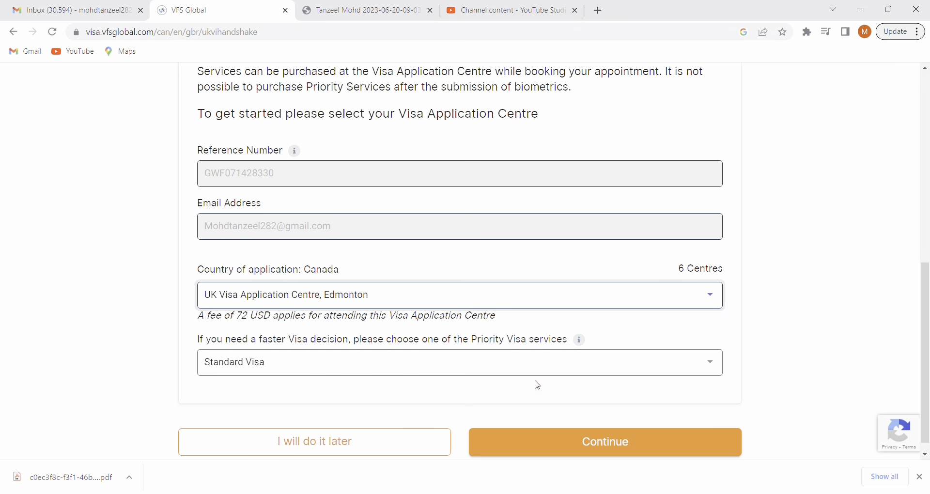
- Keep Standard Visa as the decision service and continue to the appointment booking page
{"action": "left_click", "coordinate": [502, 365]}
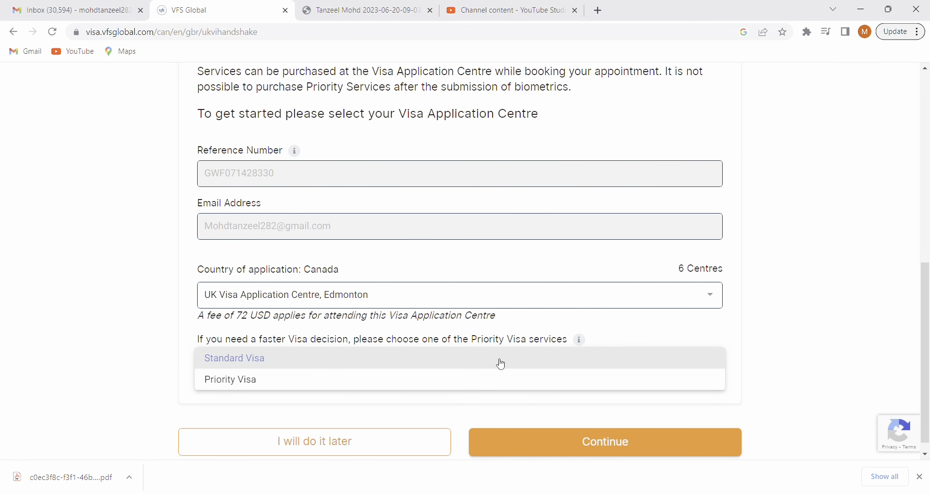
{"action": "left_click", "coordinate": [502, 365]}
{"action": "scroll", "coordinate": [502, 365], "scroll_direction": "down", "scroll_amount": 1}
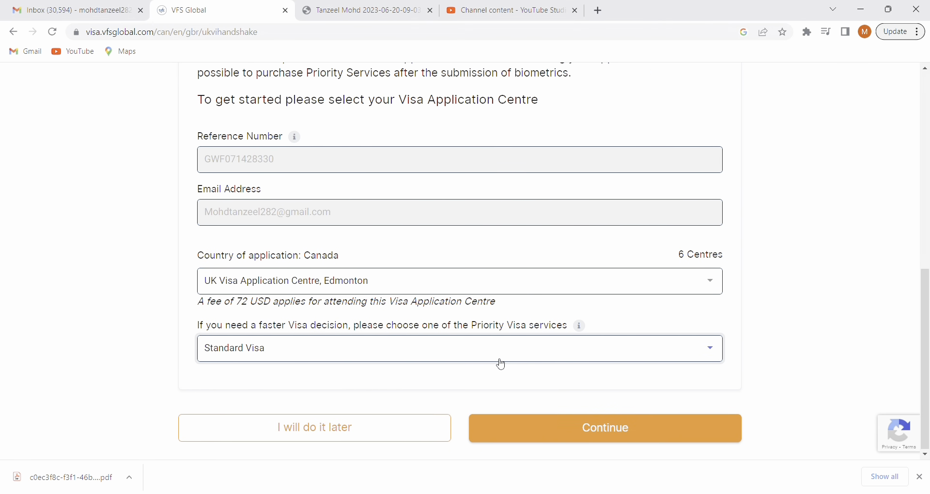
{"action": "left_click", "coordinate": [559, 427]}
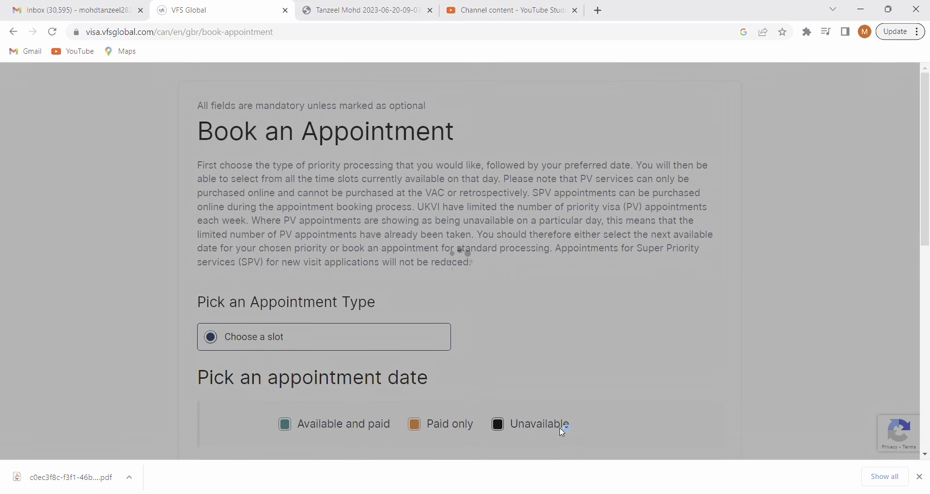
- Select the free Standard appointment slot at 11:45 on 29 June 2023
{"action": "scroll", "coordinate": [566, 358], "scroll_direction": "down", "scroll_amount": 3}
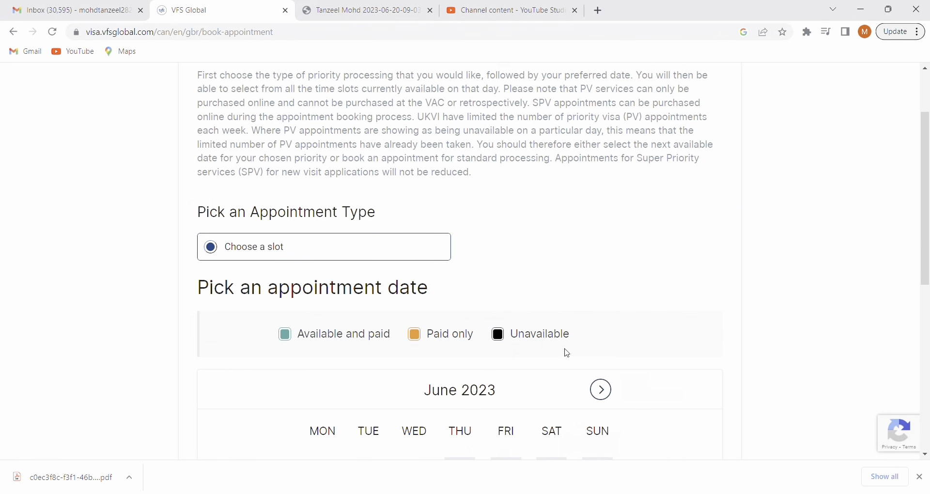
{"action": "scroll", "coordinate": [567, 353], "scroll_direction": "down", "scroll_amount": 4}
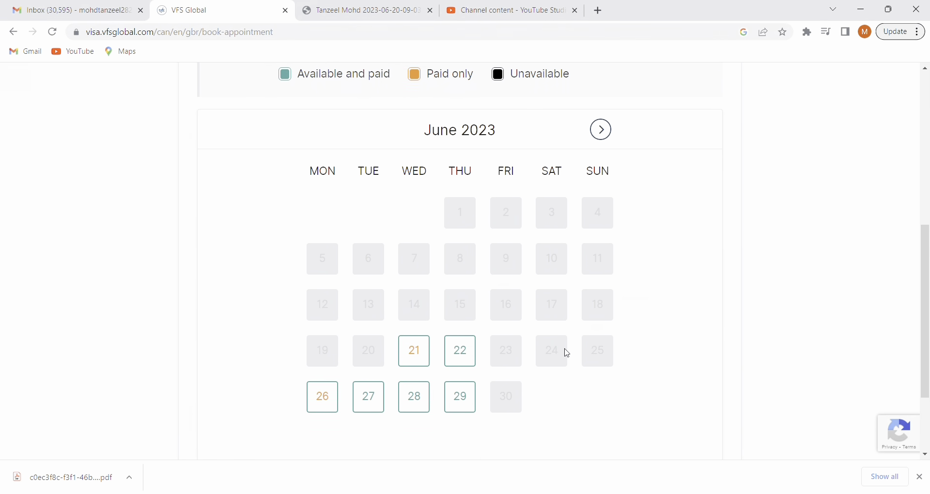
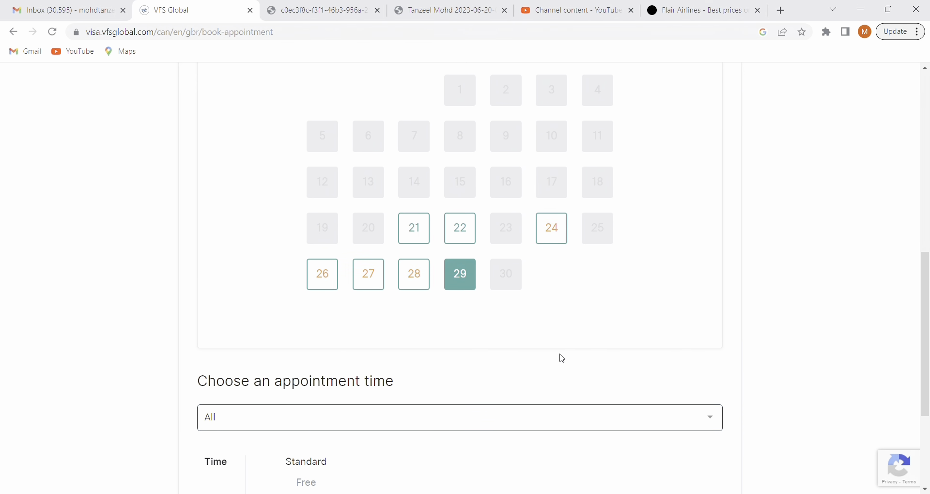
{"action": "scroll", "coordinate": [562, 358], "scroll_direction": "down", "scroll_amount": 4}
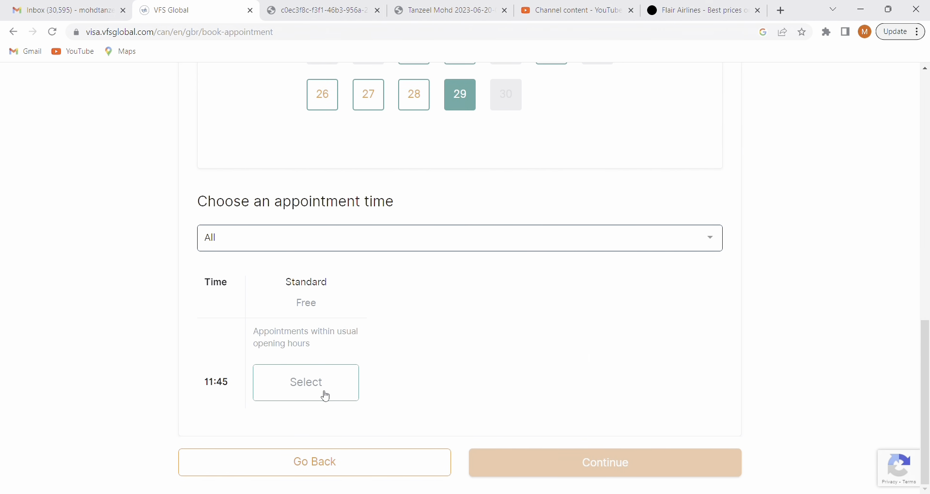
{"action": "left_click", "coordinate": [308, 391]}
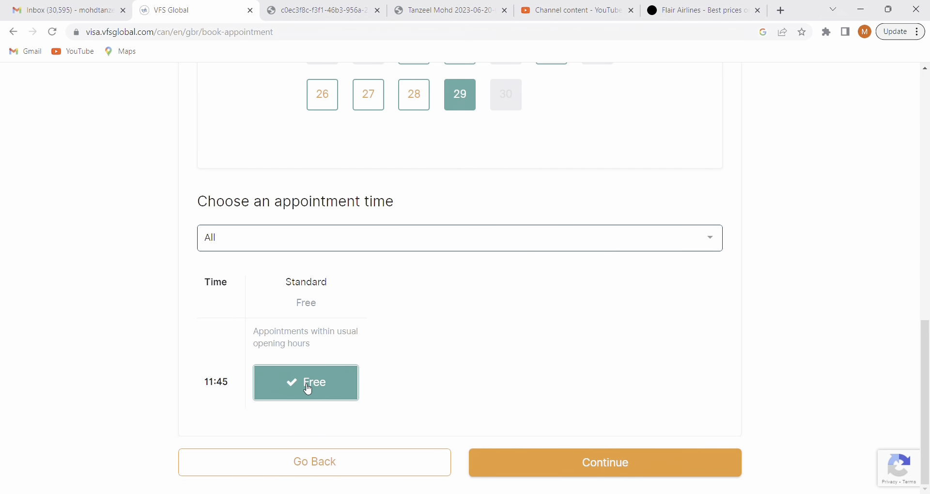
- Continue with the chosen appointment slot, skip all additional paid services, and confirm the booking from the review page
{"action": "left_click", "coordinate": [602, 461]}
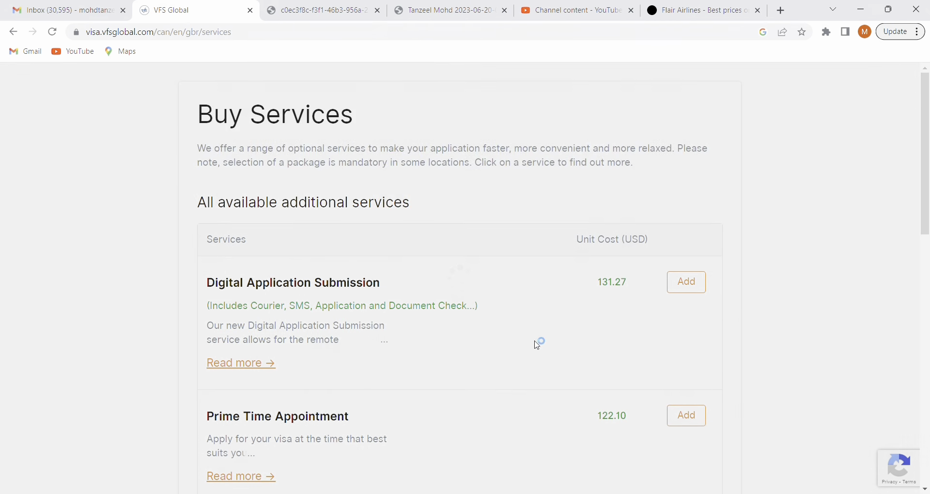
{"action": "scroll", "coordinate": [537, 345], "scroll_direction": "down", "scroll_amount": 12}
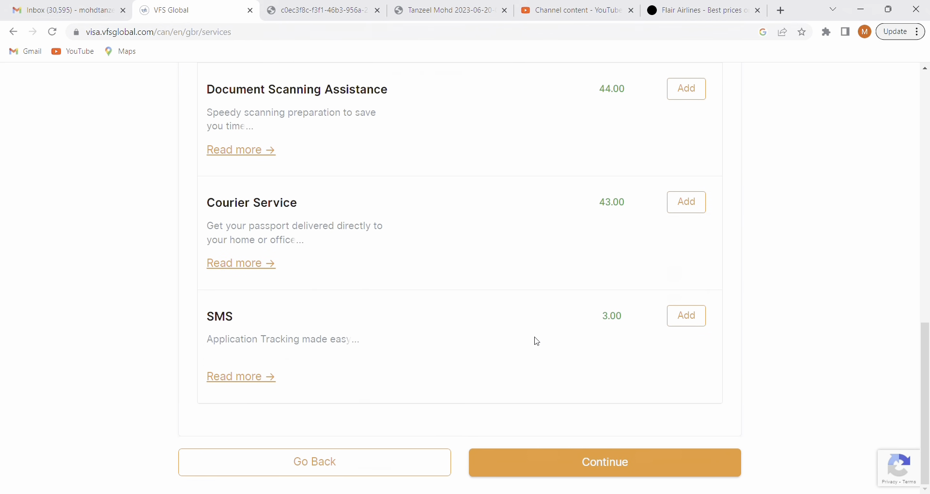
{"action": "left_click", "coordinate": [580, 460]}
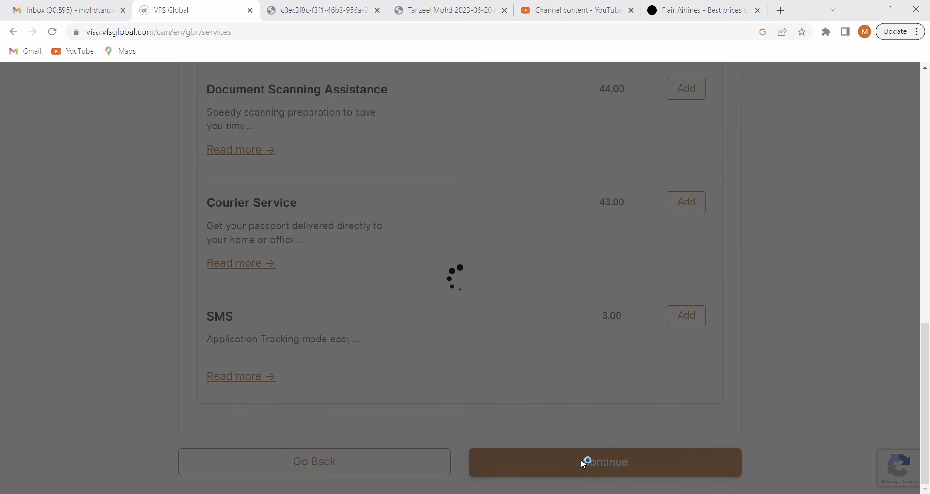
{"action": "scroll", "coordinate": [580, 322], "scroll_direction": "down", "scroll_amount": 10}
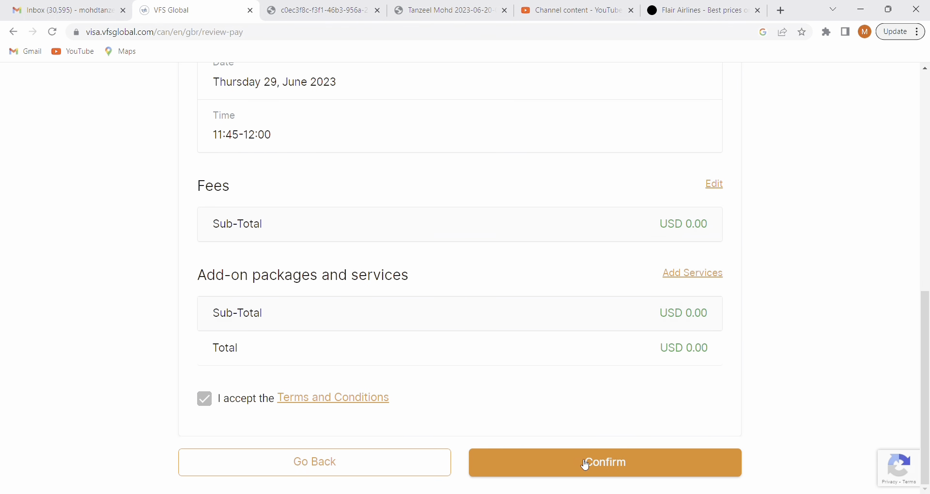
{"action": "left_click", "coordinate": [586, 465]}
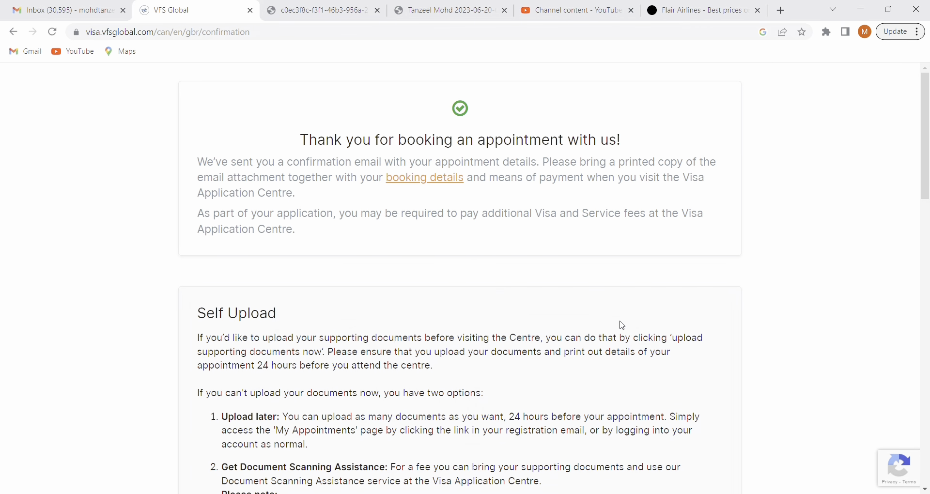
- Start the self-upload of supporting documents and examine the evidence categories, expanding Educational Evidence, and the terms below them
{"action": "scroll", "coordinate": [672, 217], "scroll_direction": "down", "scroll_amount": 3}
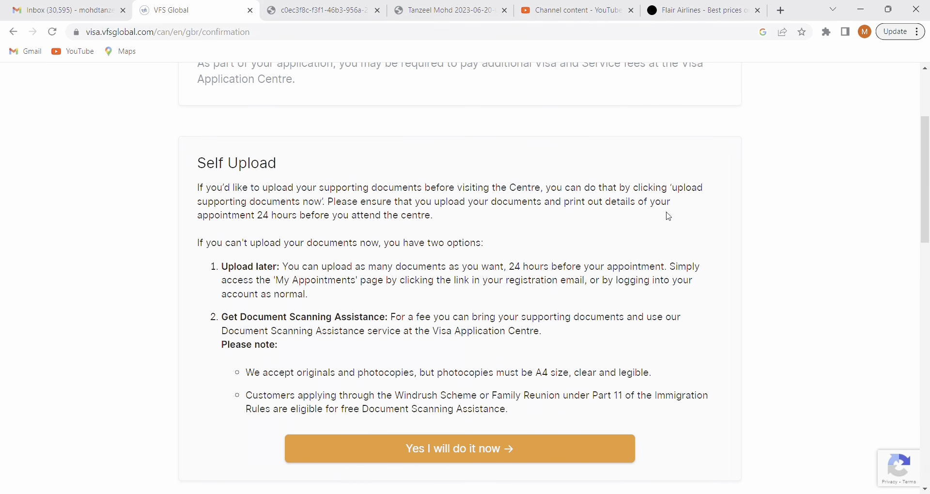
{"action": "left_click", "coordinate": [448, 450]}
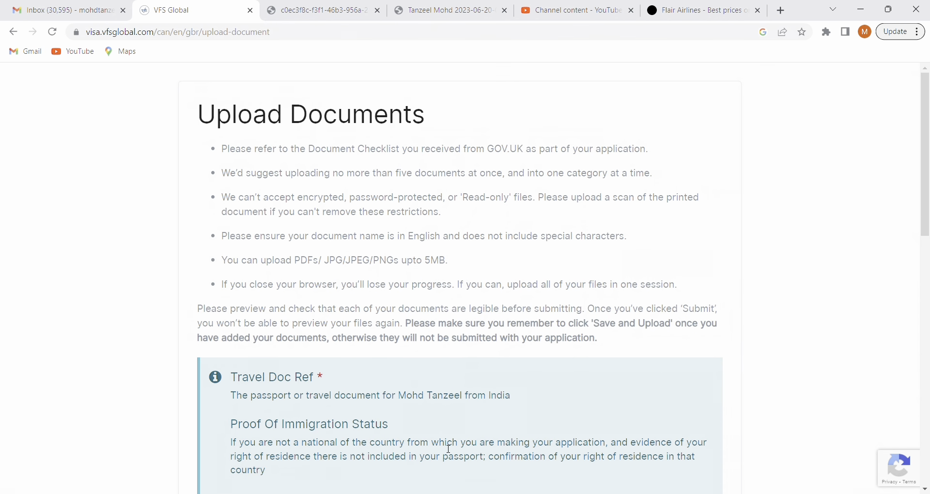
{"action": "scroll", "coordinate": [470, 240], "scroll_direction": "down", "scroll_amount": 8}
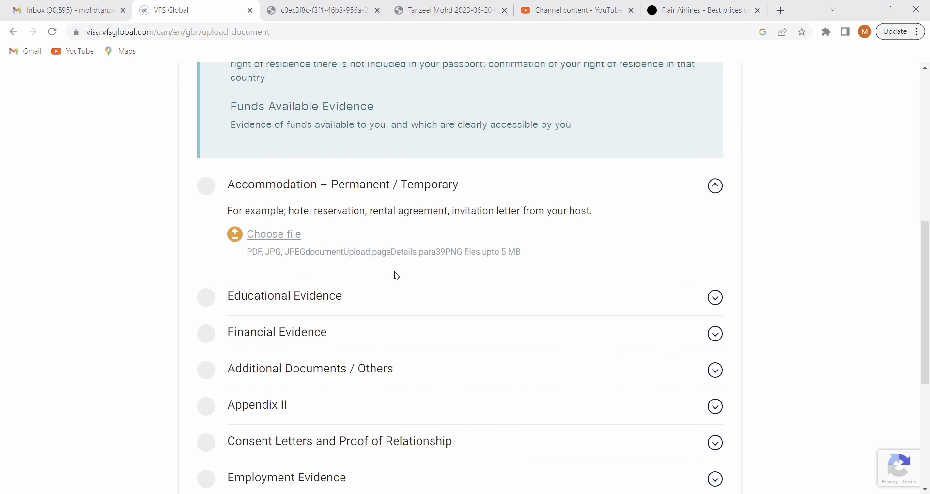
{"action": "scroll", "coordinate": [397, 276], "scroll_direction": "down", "scroll_amount": 2}
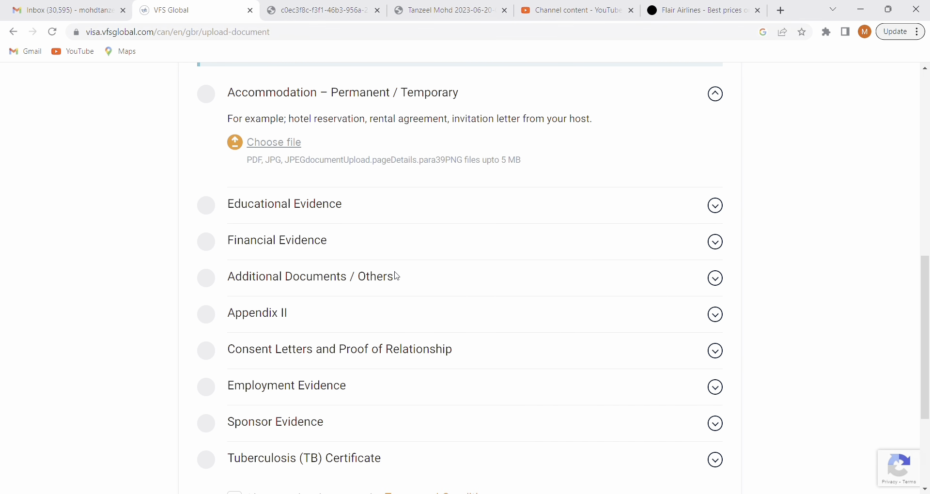
{"action": "left_click", "coordinate": [356, 207]}
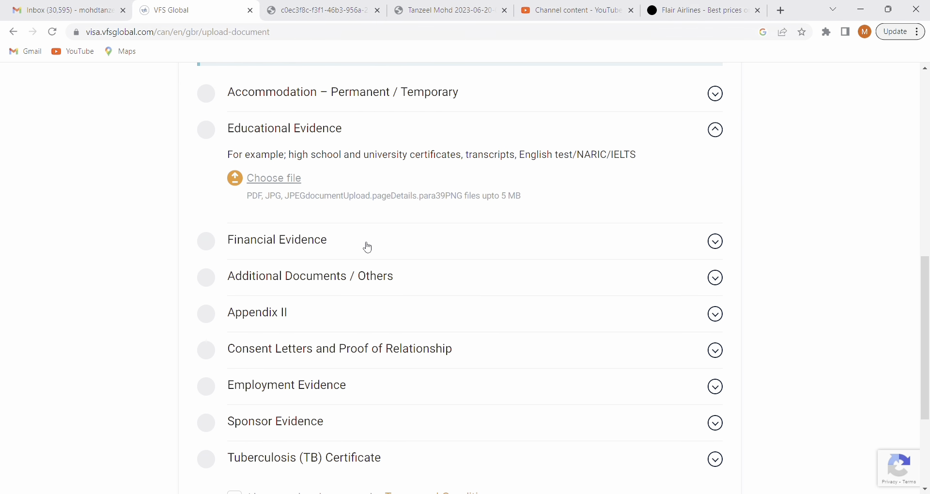
{"action": "scroll", "coordinate": [368, 248], "scroll_direction": "down", "scroll_amount": 2}
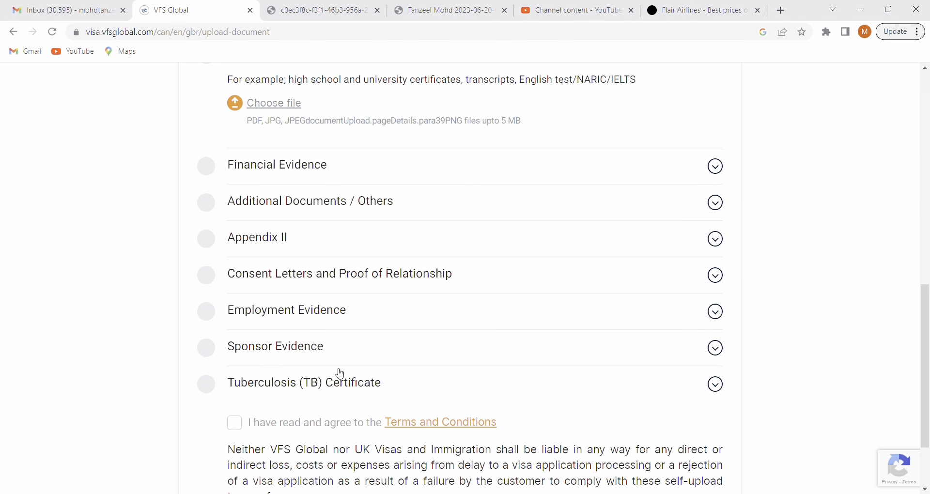
{"action": "scroll", "coordinate": [334, 373], "scroll_direction": "down", "scroll_amount": 2}
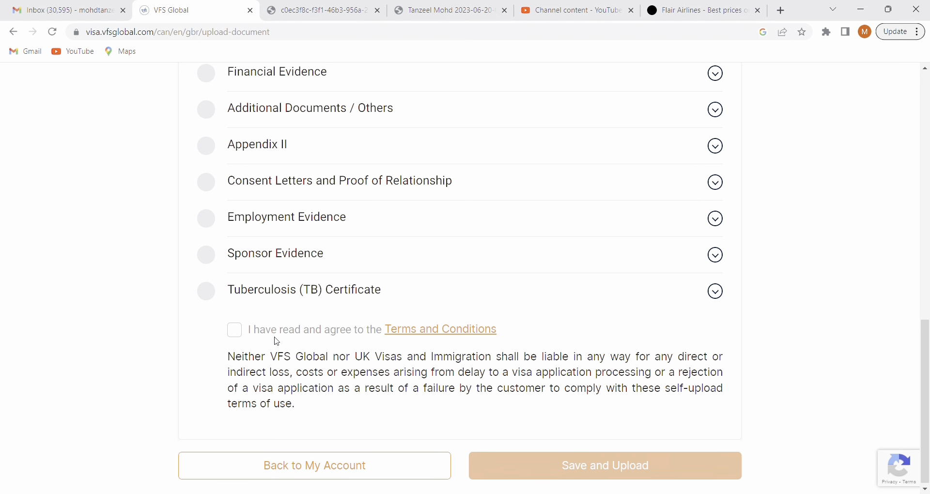
{"action": "scroll", "coordinate": [421, 375], "scroll_direction": "up", "scroll_amount": 4}
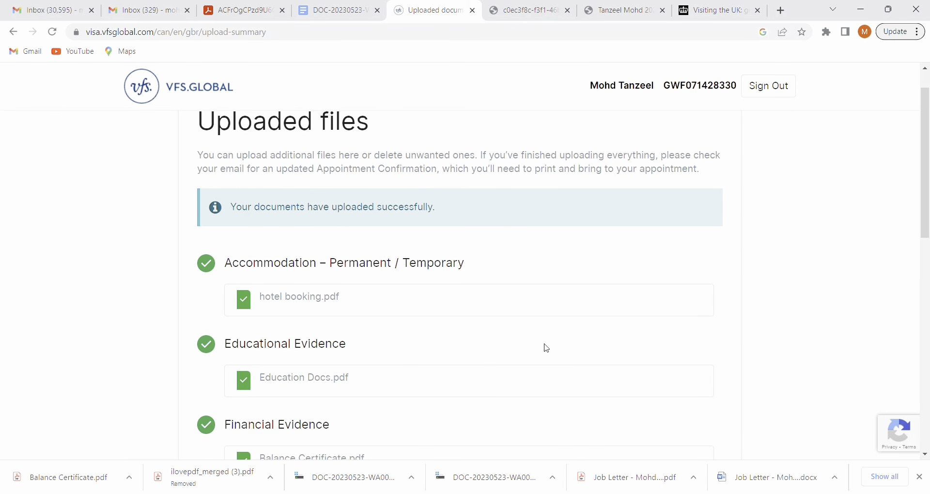
- Review the list of uploaded files under each evidence category on the upload summary page
{"action": "scroll", "coordinate": [547, 348], "scroll_direction": "up", "scroll_amount": 1}
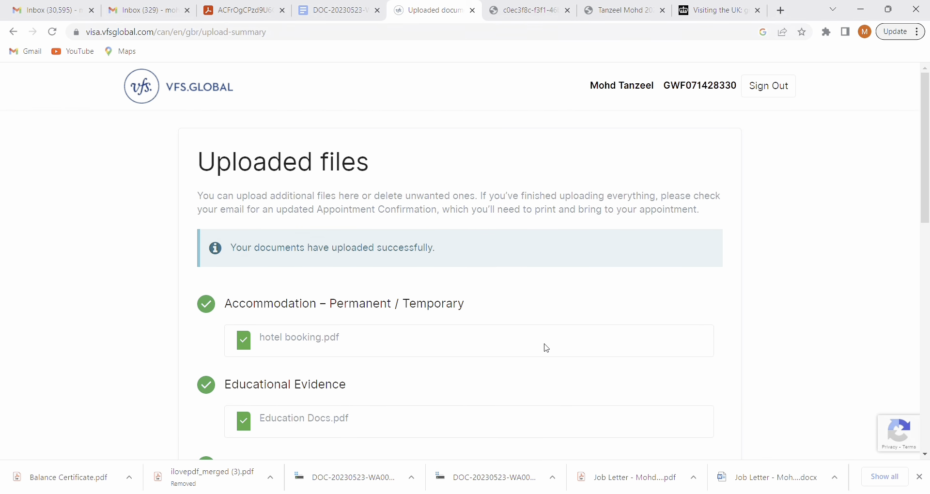
{"action": "scroll", "coordinate": [547, 348], "scroll_direction": "down", "scroll_amount": 3}
{"action": "scroll", "coordinate": [547, 349], "scroll_direction": "down", "scroll_amount": 5}
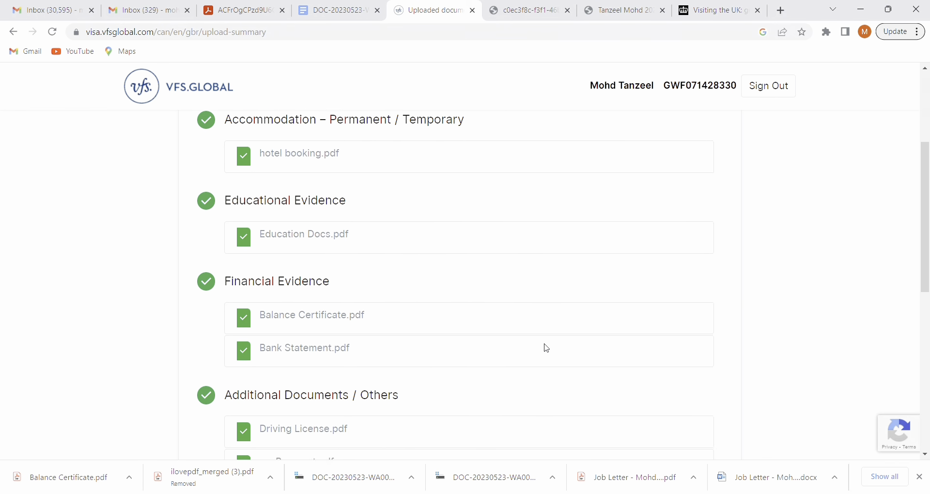
{"action": "scroll", "coordinate": [547, 349], "scroll_direction": "down", "scroll_amount": 5}
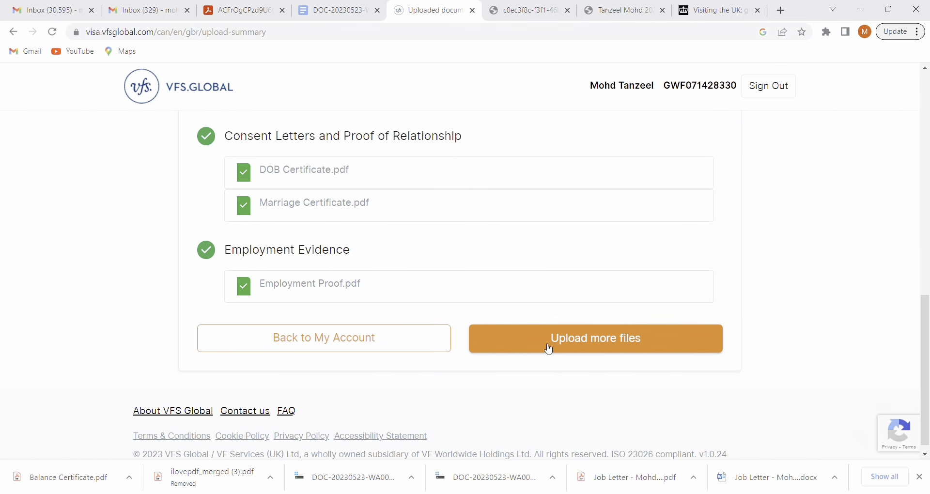
- Choose to upload more files and check which document categories are completed, down to the terms and conditions
{"action": "scroll", "coordinate": [547, 349], "scroll_direction": "up", "scroll_amount": 2}
{"action": "left_click", "coordinate": [584, 404]}
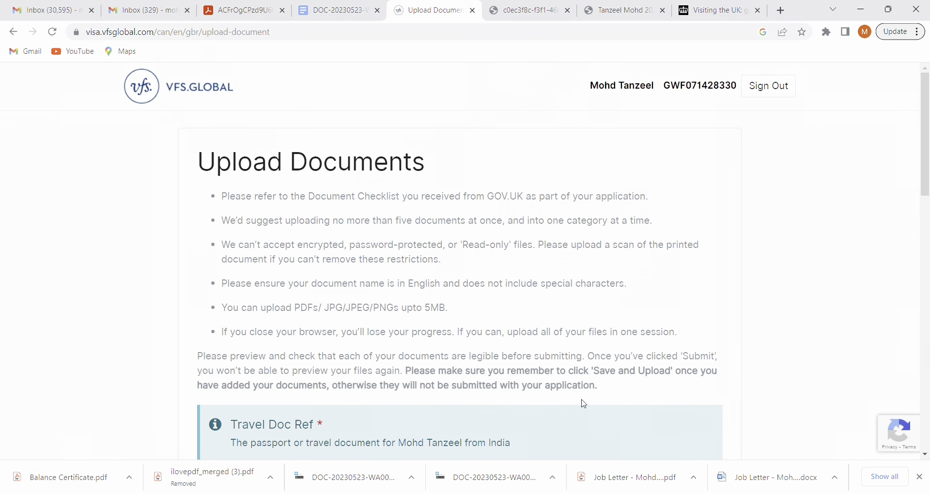
{"action": "scroll", "coordinate": [584, 405], "scroll_direction": "down", "scroll_amount": 10}
{"action": "scroll", "coordinate": [583, 404], "scroll_direction": "down", "scroll_amount": 1}
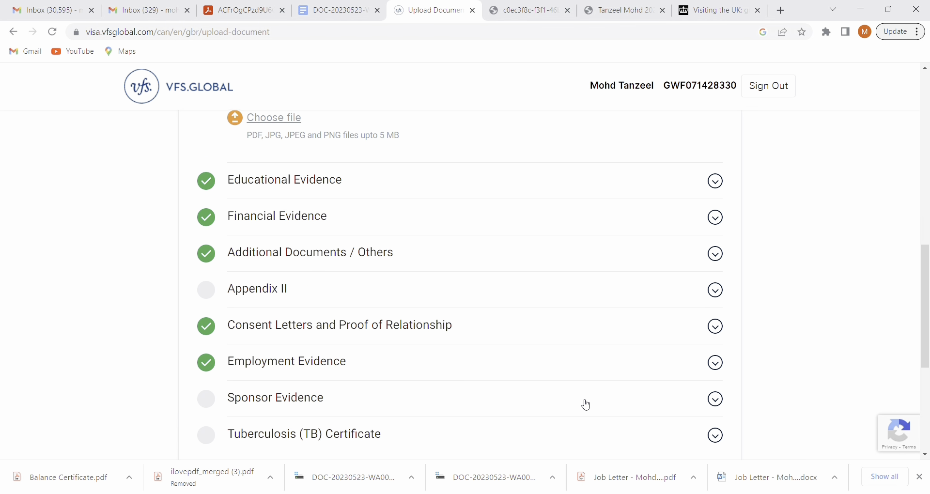
{"action": "scroll", "coordinate": [586, 404], "scroll_direction": "down", "scroll_amount": 4}
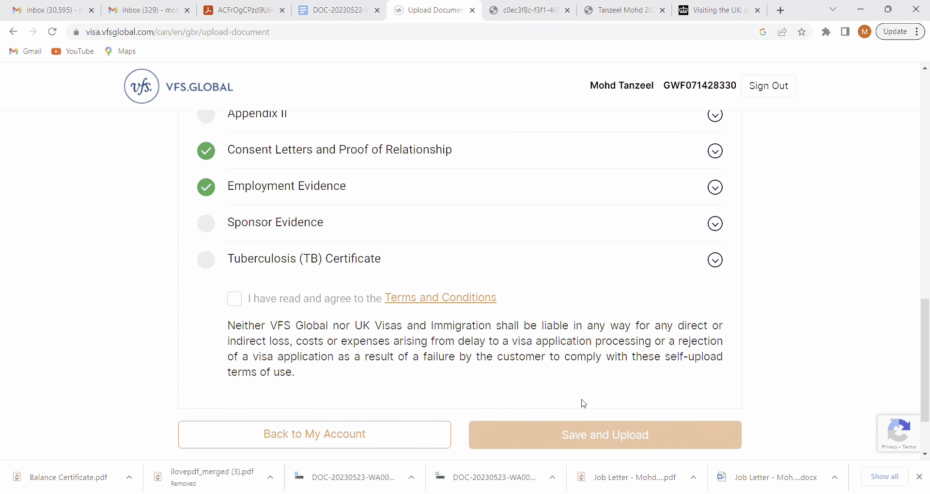
{"action": "scroll", "coordinate": [584, 404], "scroll_direction": "up", "scroll_amount": 5}
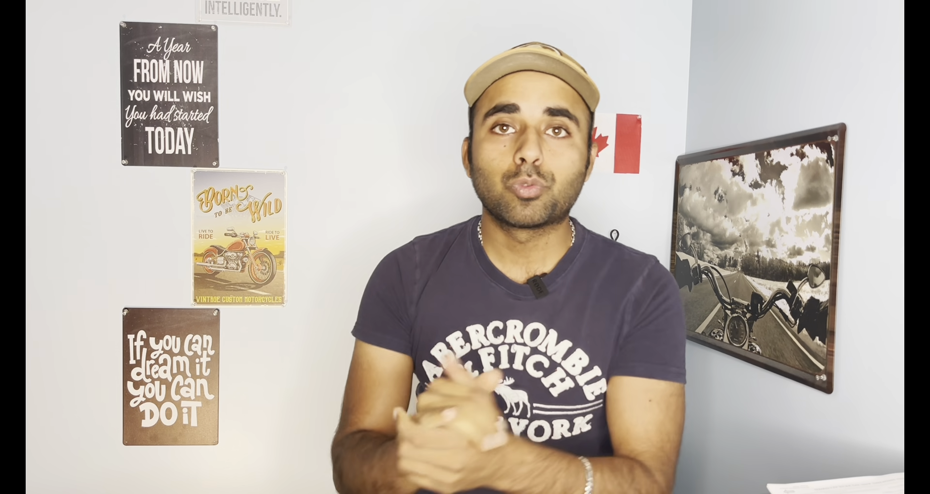